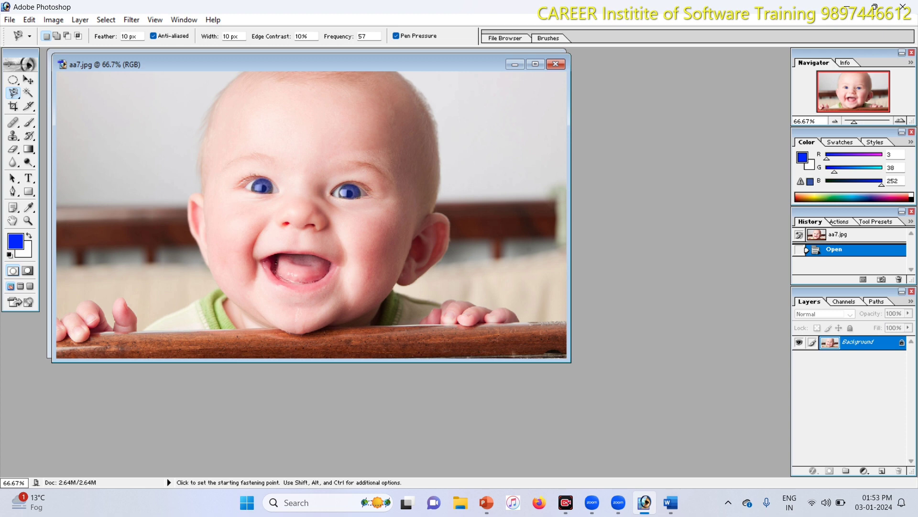
# Step: Close the aa7.jpg and baby1.jpg images so that aa6.png is in front
pyautogui.click(555, 65)
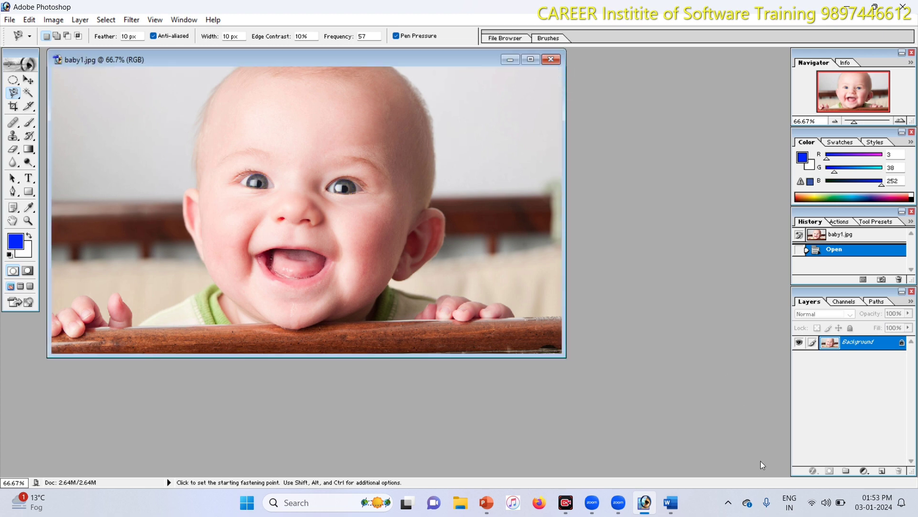
pyautogui.hotkey('ctrl', 'w')
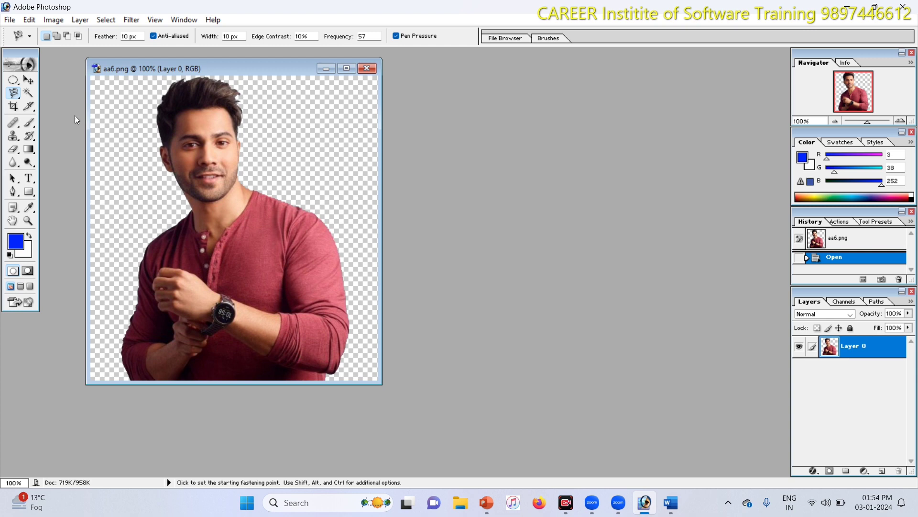
# Step: Shift the man in aa6.png slightly over its transparent background, and view the same picture wrapped by text in the Word document career3
pyautogui.click(29, 80)
pyautogui.moveTo(239, 268)
pyautogui.mouseDown()
pyautogui.moveTo(241, 199)
pyautogui.moveTo(229, 268)
pyautogui.mouseUp()
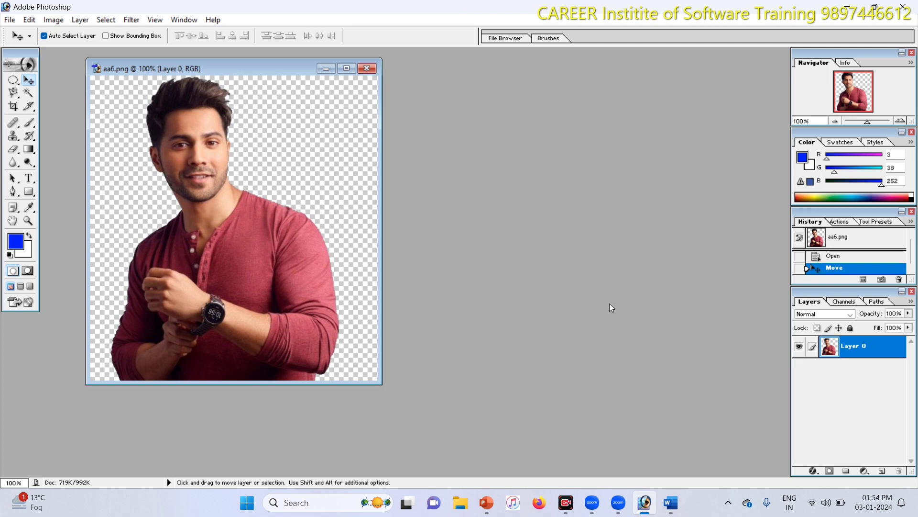
pyautogui.click(671, 502)
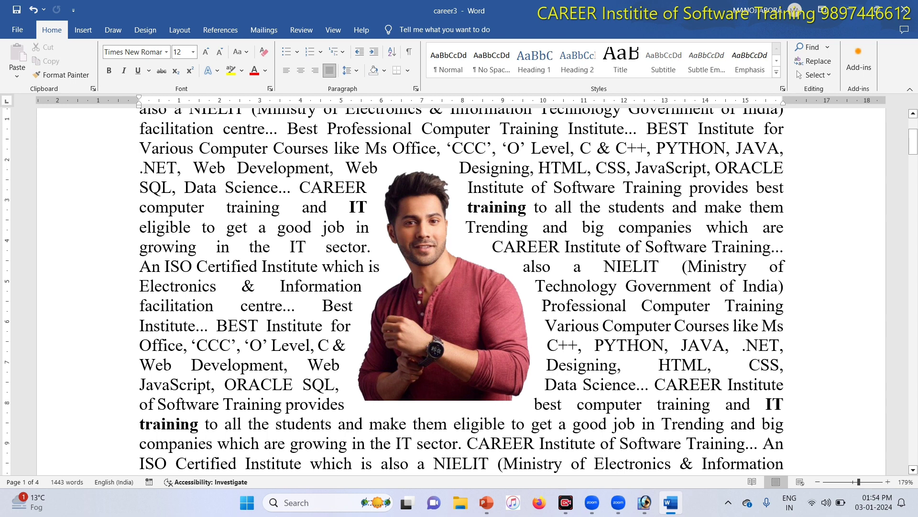
pyautogui.click(644, 502)
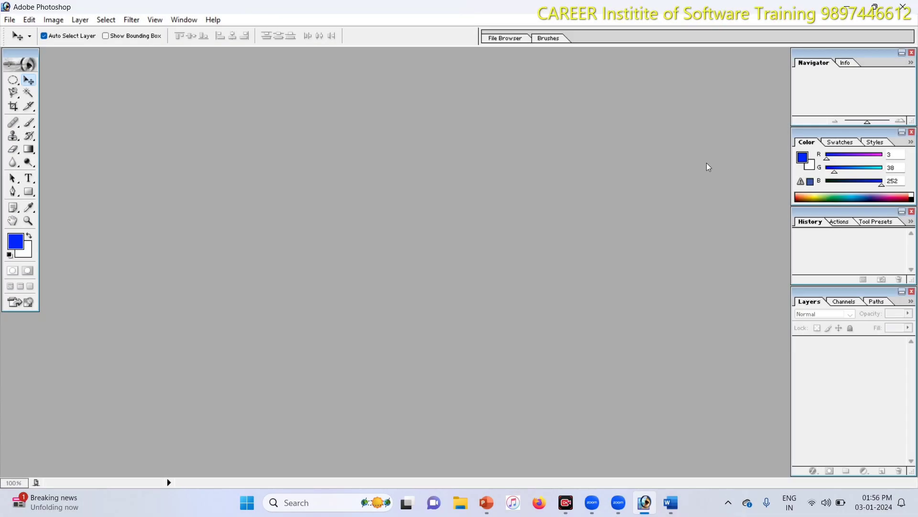
# Step: Open the baby1 image from the photo folder
pyautogui.doubleClick(707, 167)
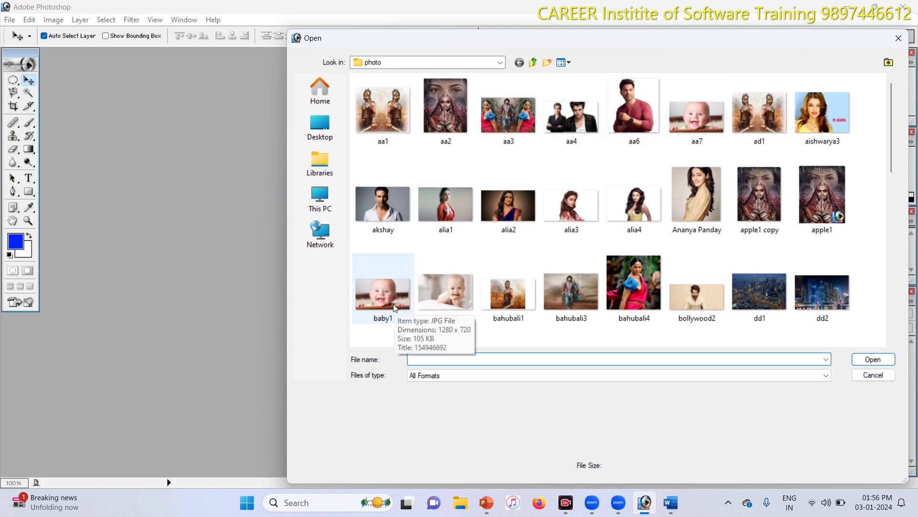
pyautogui.click(378, 300)
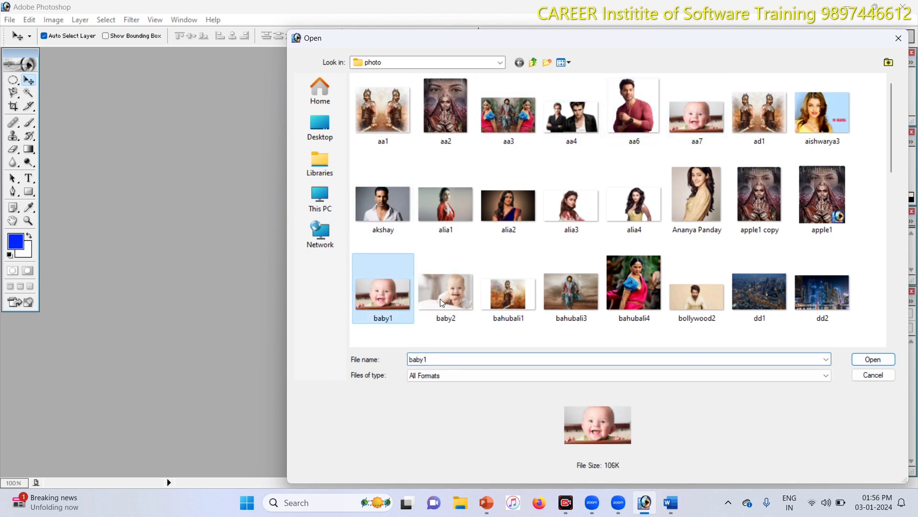
pyautogui.click(879, 360)
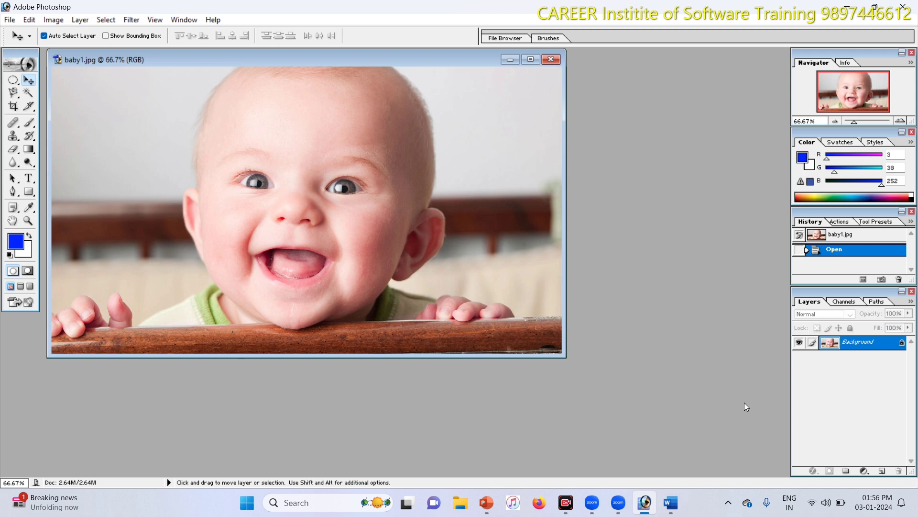
# Step: Duplicate baby1.jpg as "baby1 copy" and close the original image
pyautogui.rightClick(320, 59)
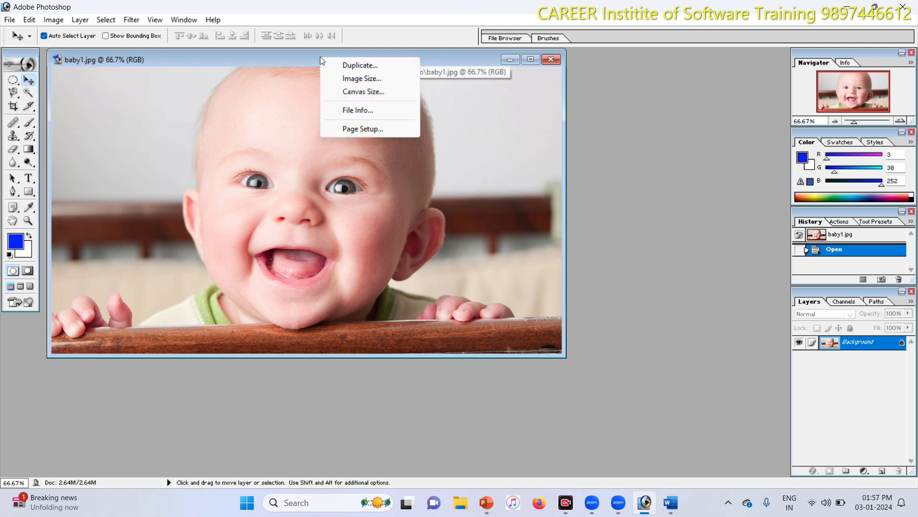
pyautogui.click(369, 66)
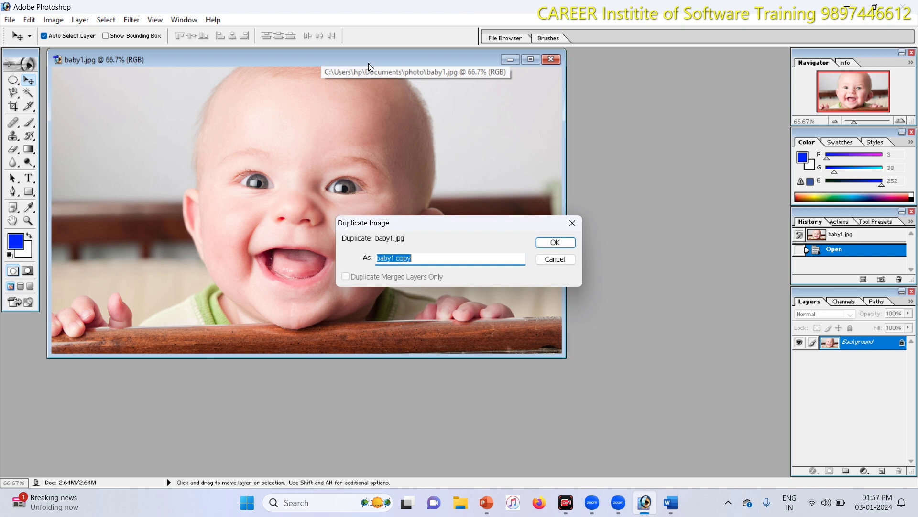
pyautogui.click(557, 242)
pyautogui.moveTo(385, 65); pyautogui.dragTo(441, 100)
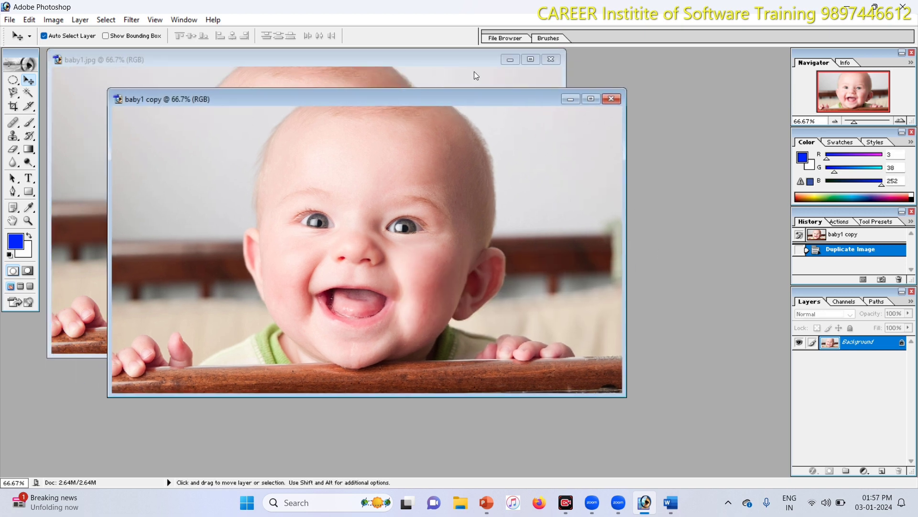
pyautogui.click(423, 57)
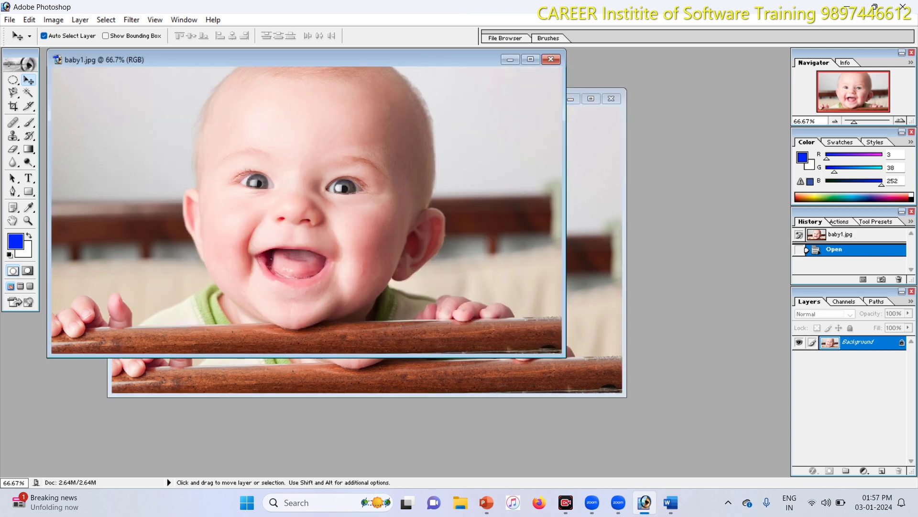
pyautogui.click(556, 59)
pyautogui.moveTo(447, 102); pyautogui.dragTo(435, 86)
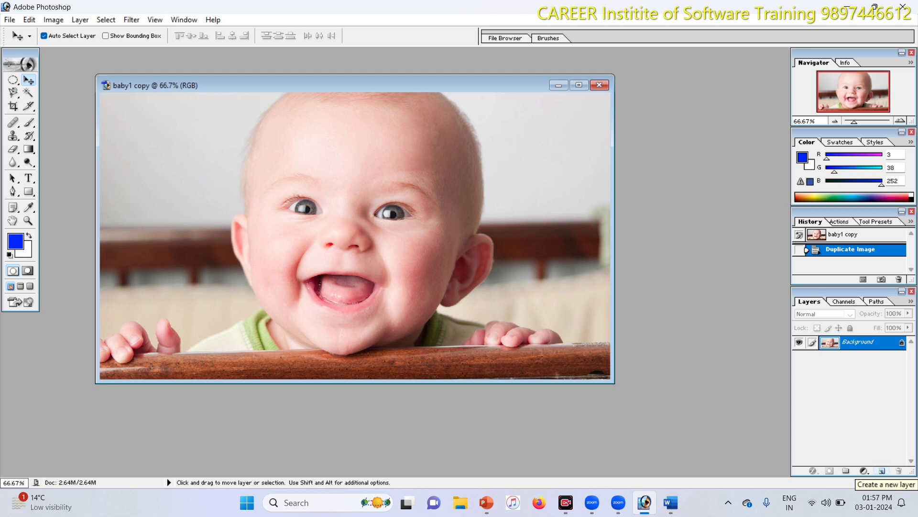
# Step: Create a new empty layer above the Background and enlarge the image window around the baby's eyes
pyautogui.click(881, 470)
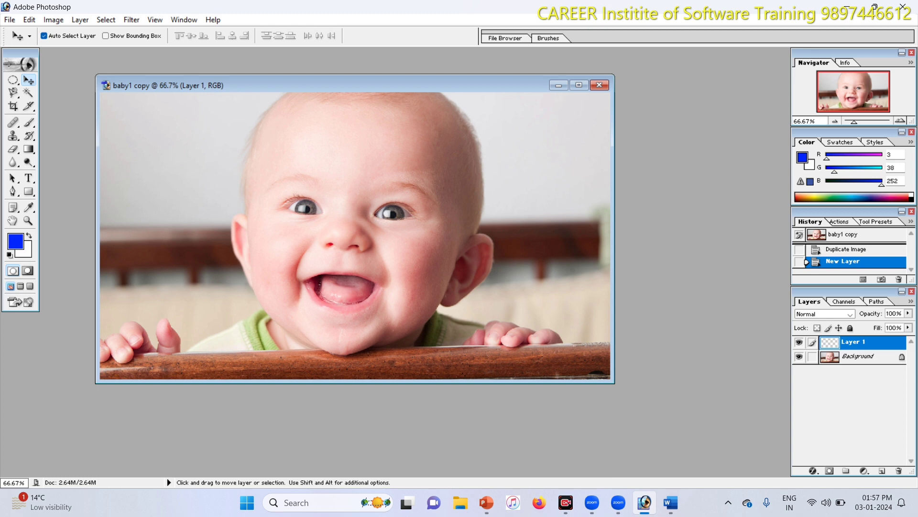
pyautogui.hotkey('ctrl', '+')
pyautogui.hotkey('ctrl', '+')
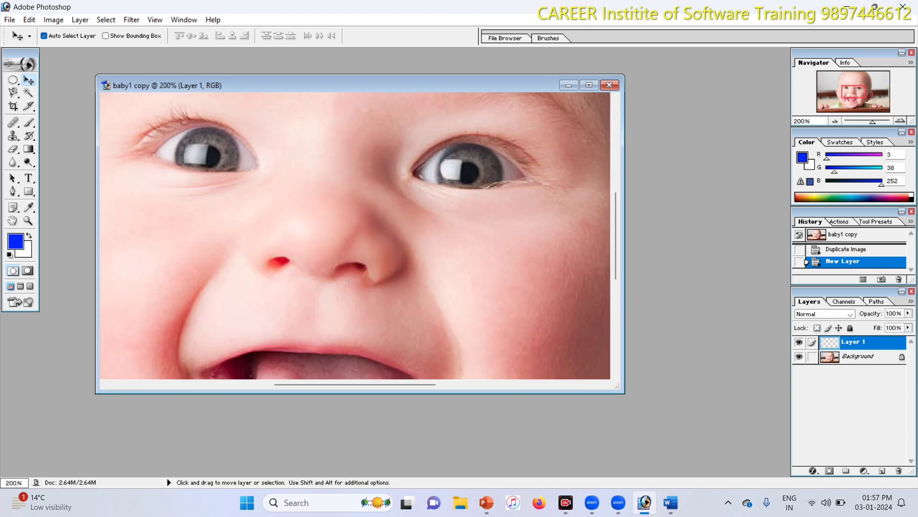
pyautogui.hotkey('ctrl', '+')
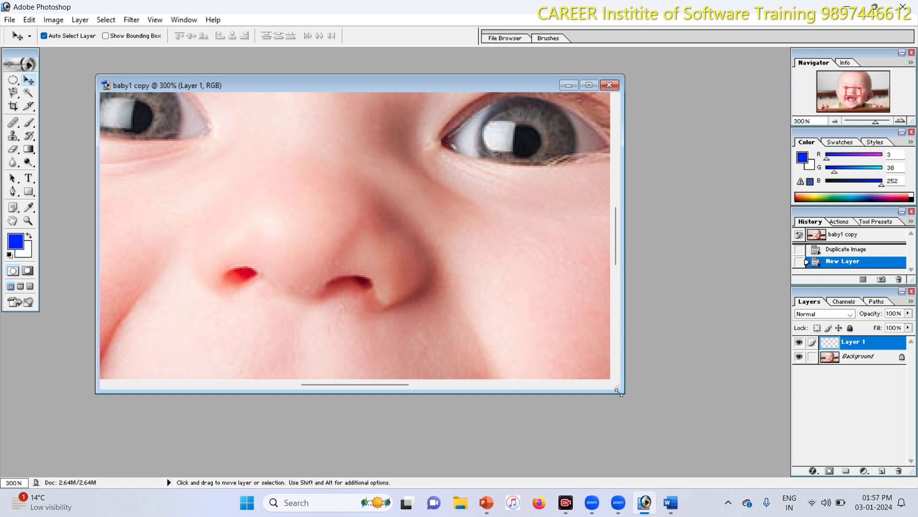
pyautogui.moveTo(618, 392); pyautogui.dragTo(734, 442)
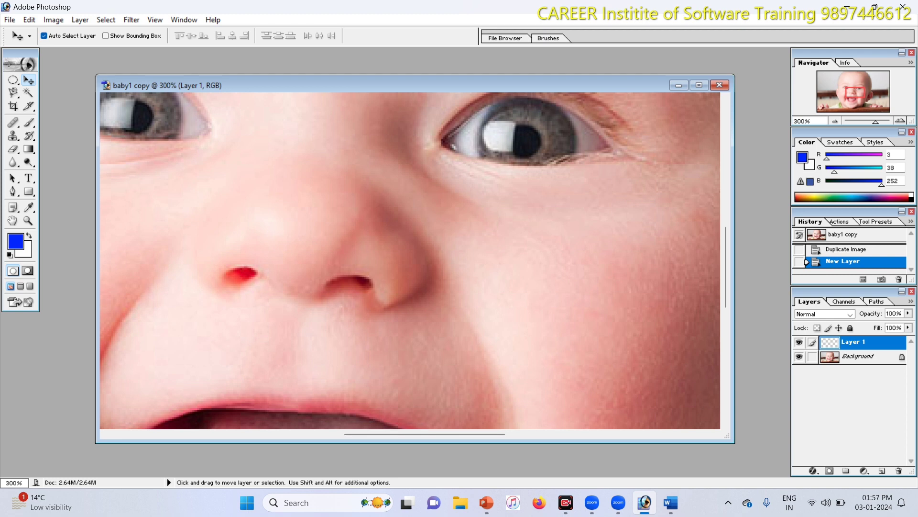
pyautogui.press('space')
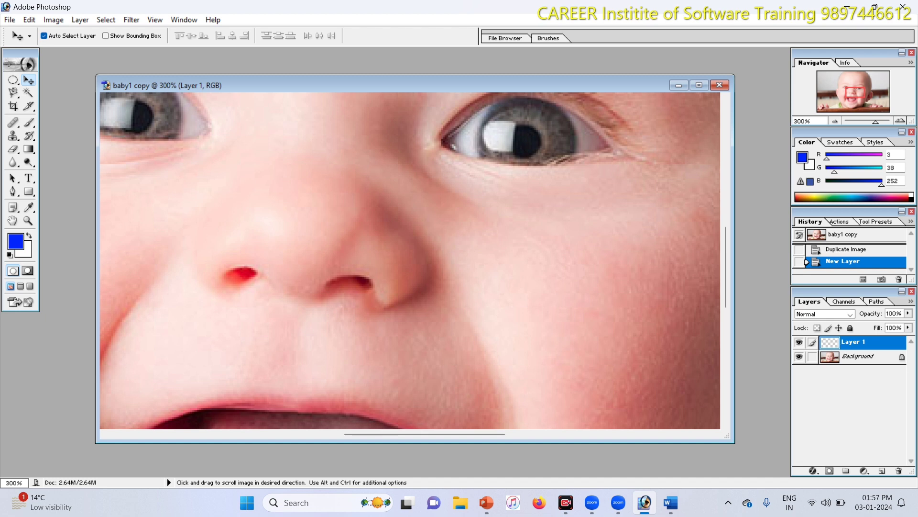
pyautogui.moveTo(383, 215); pyautogui.dragTo(469, 340)
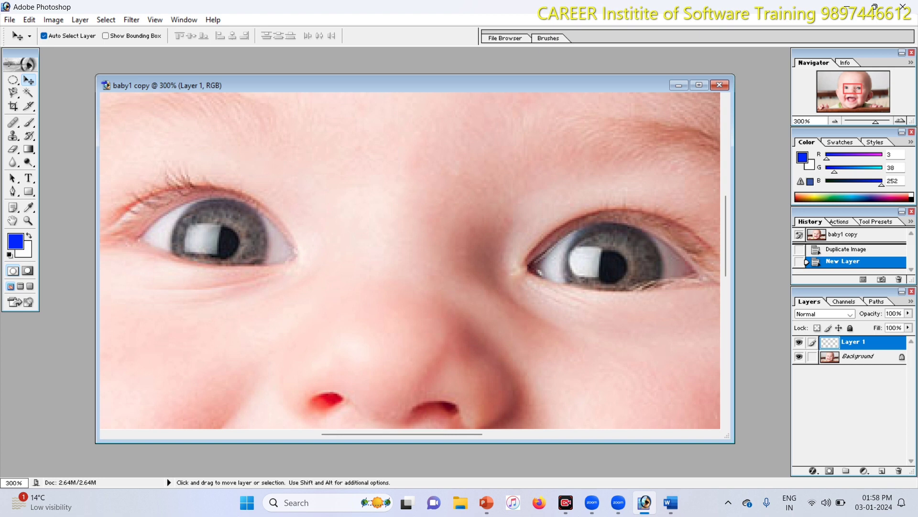
pyautogui.hotkey('ctrl', '-')
pyautogui.hotkey('ctrl', '-')
pyautogui.hotkey('ctrl', '-')
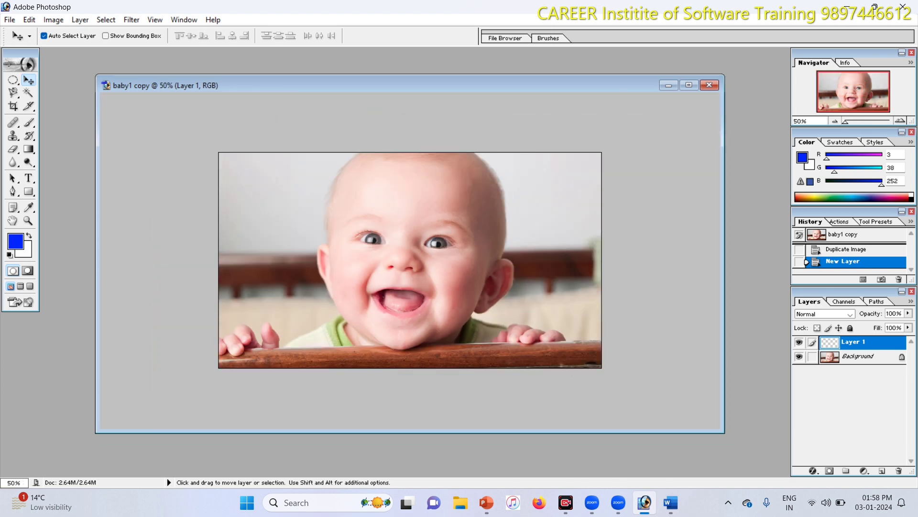
pyautogui.hotkey('ctrl', '-')
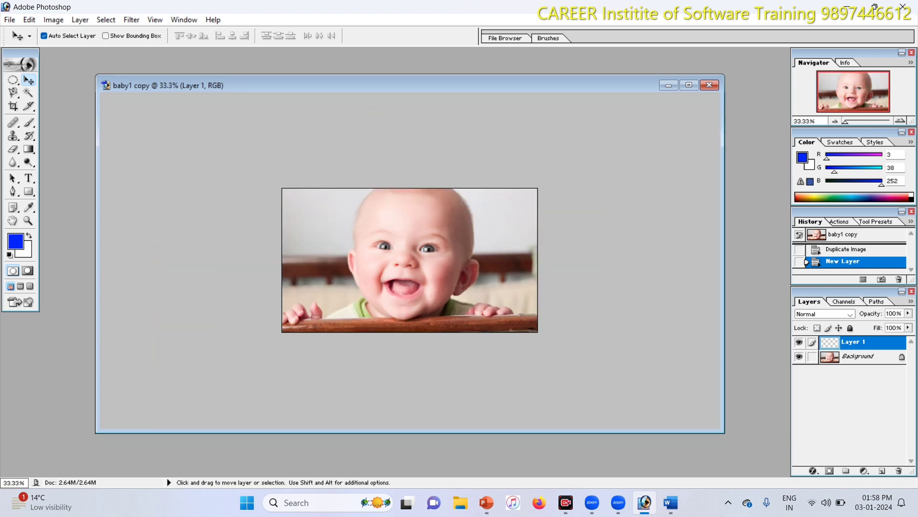
pyautogui.hotkey('ctrl', '+')
pyautogui.hotkey('ctrl', '+')
pyautogui.hotkey('ctrl', '+')
pyautogui.hotkey('ctrl', '+')
pyautogui.hotkey('ctrl', '+')
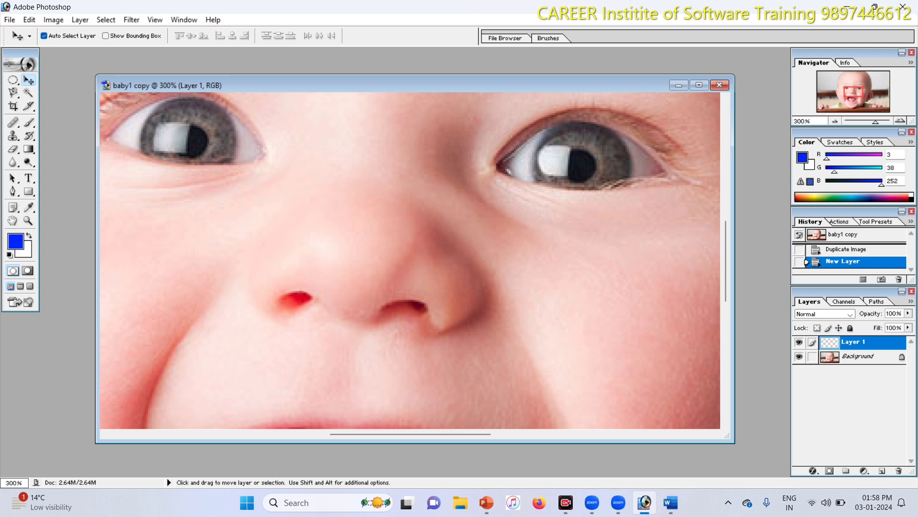
pyautogui.press('space')
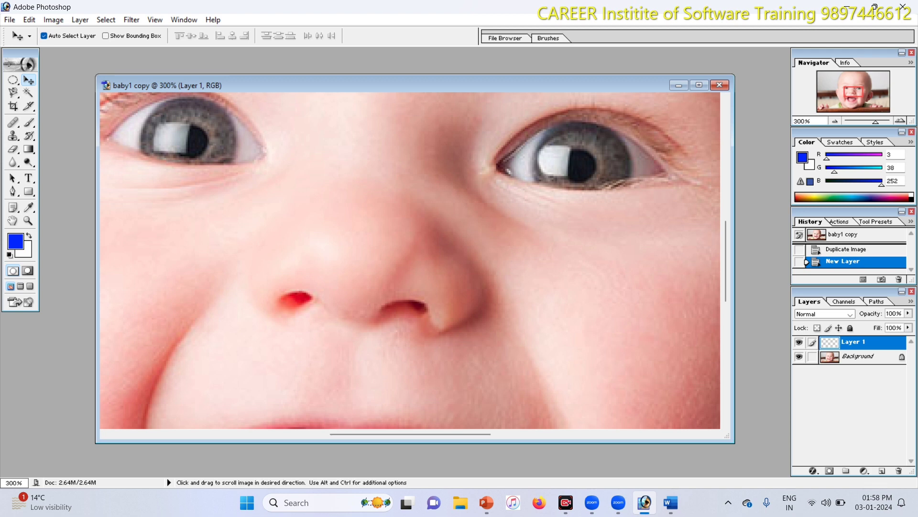
pyautogui.moveTo(411, 229); pyautogui.dragTo(447, 339)
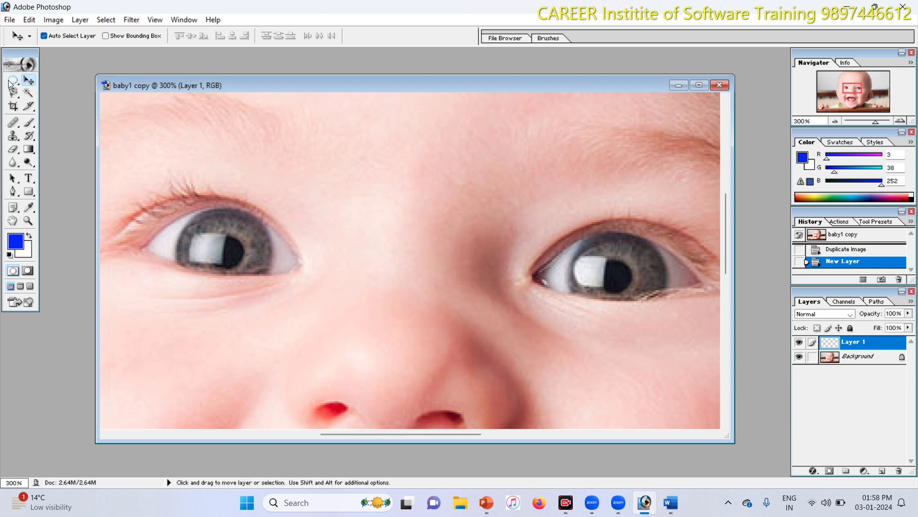
# Step: Select both of the baby's irises with the Elliptical Marquee tool, adding the second ellipse to the first selection
pyautogui.click(11, 84)
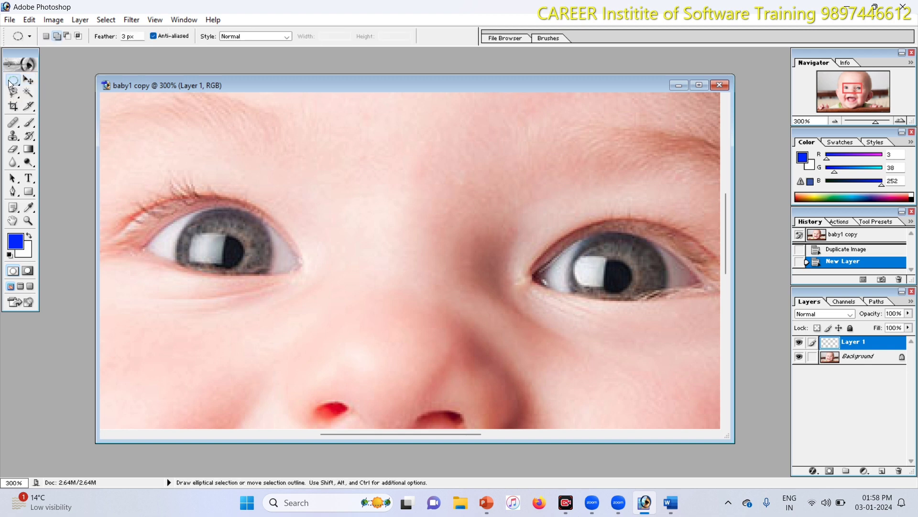
pyautogui.rightClick(11, 84)
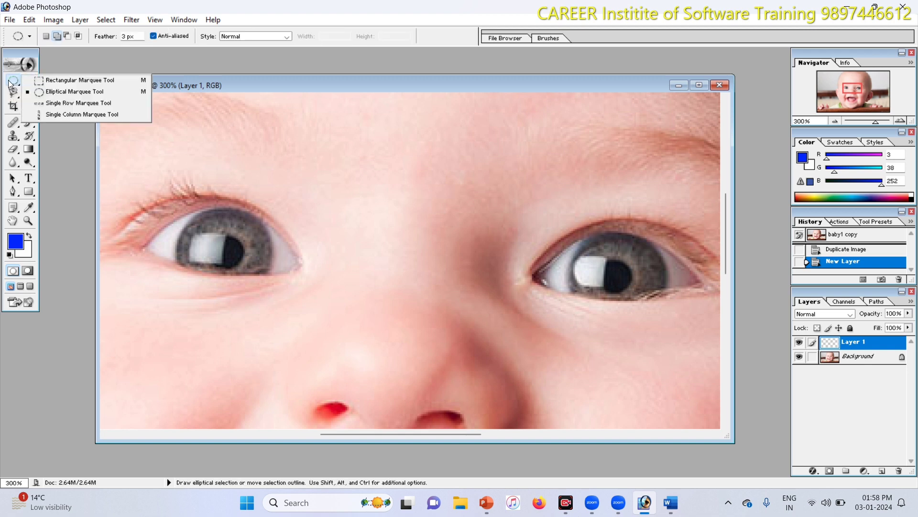
pyautogui.click(64, 97)
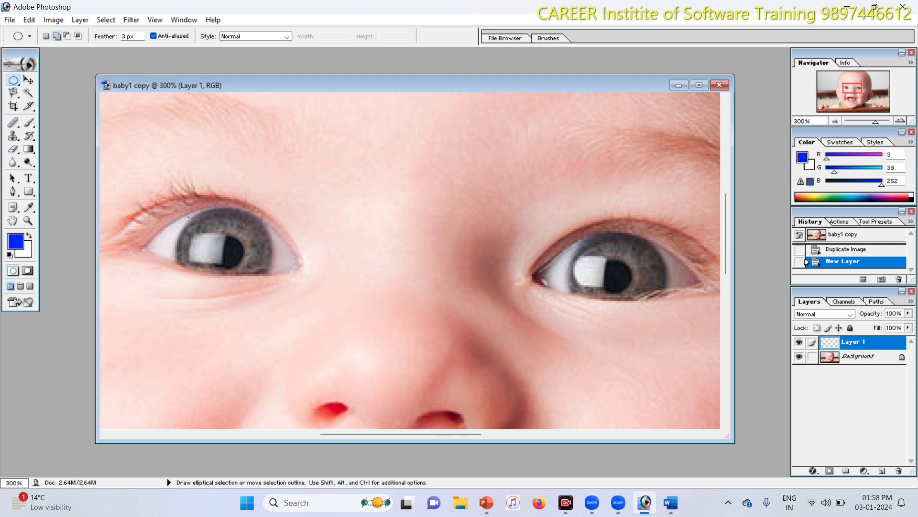
pyautogui.moveTo(230, 243); pyautogui.dragTo(264, 274)
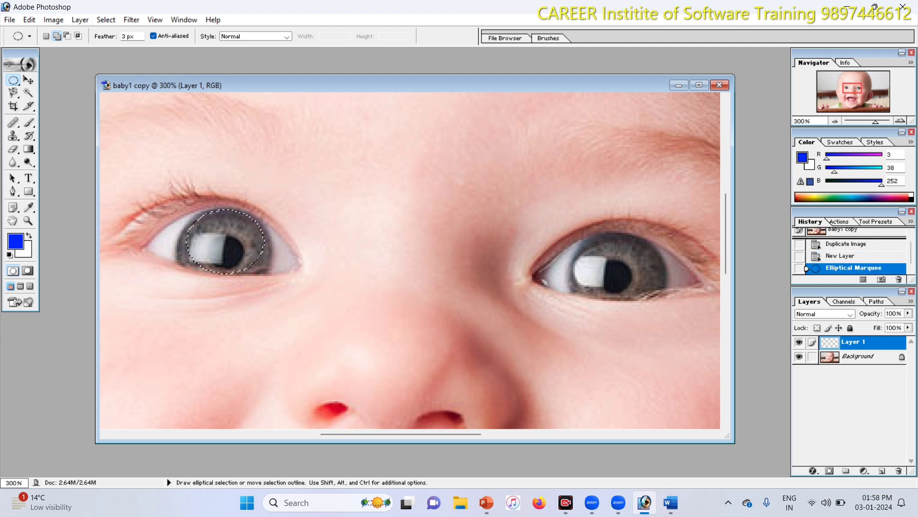
pyautogui.click(59, 35)
pyautogui.moveTo(585, 234); pyautogui.dragTo(660, 297)
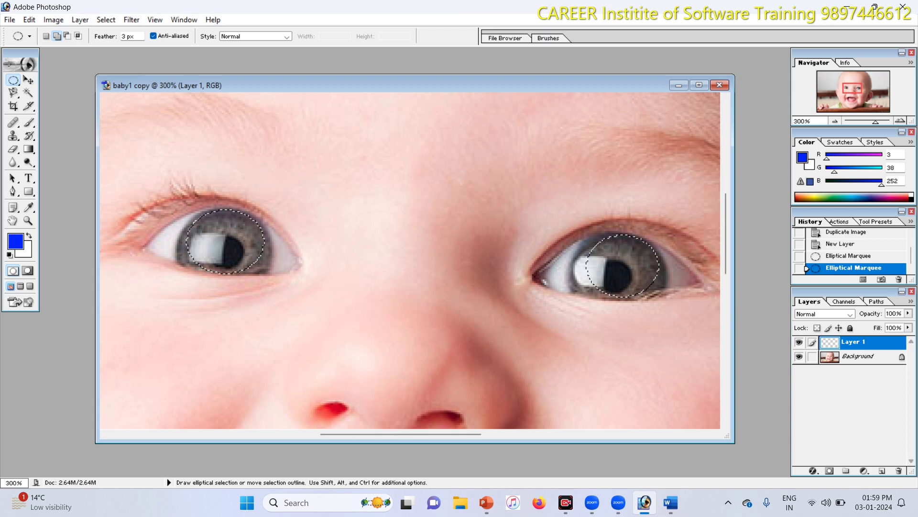
pyautogui.hotkey('ctrl', 'z')
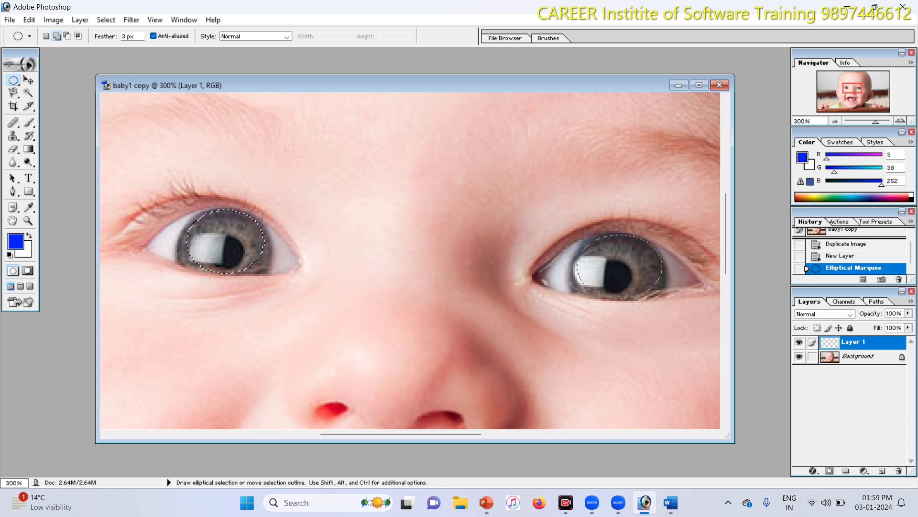
pyautogui.moveTo(663, 293); pyautogui.dragTo(663, 299)
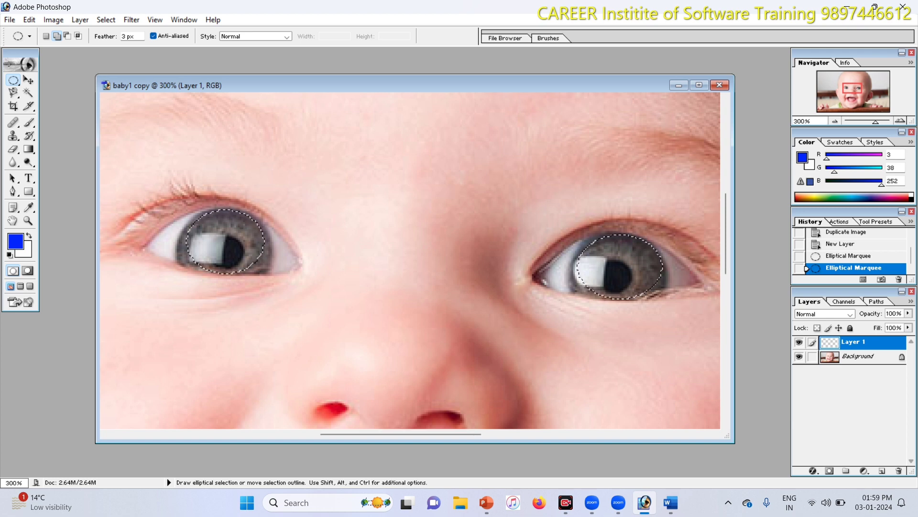
# Step: Set the foreground color to bright green (R 1, G 250, B 1) and fill the selected irises on Layer 1
pyautogui.click(16, 242)
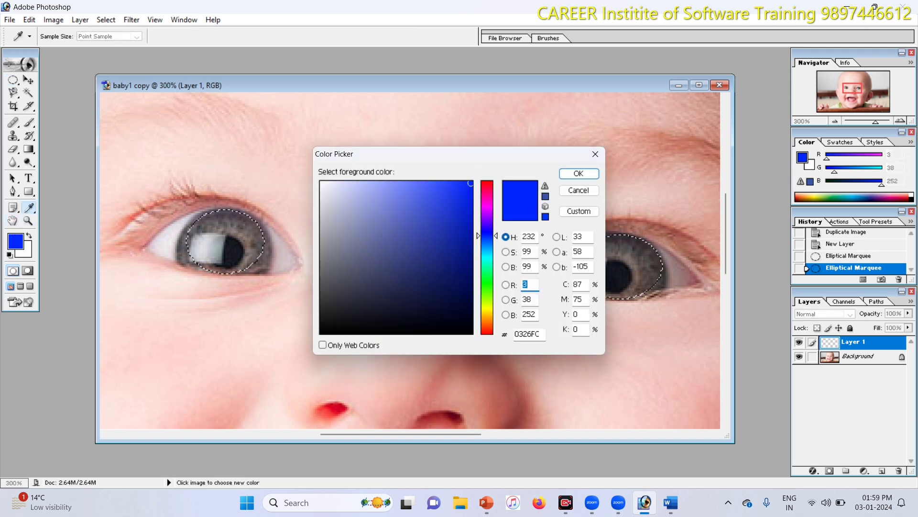
pyautogui.click(488, 282)
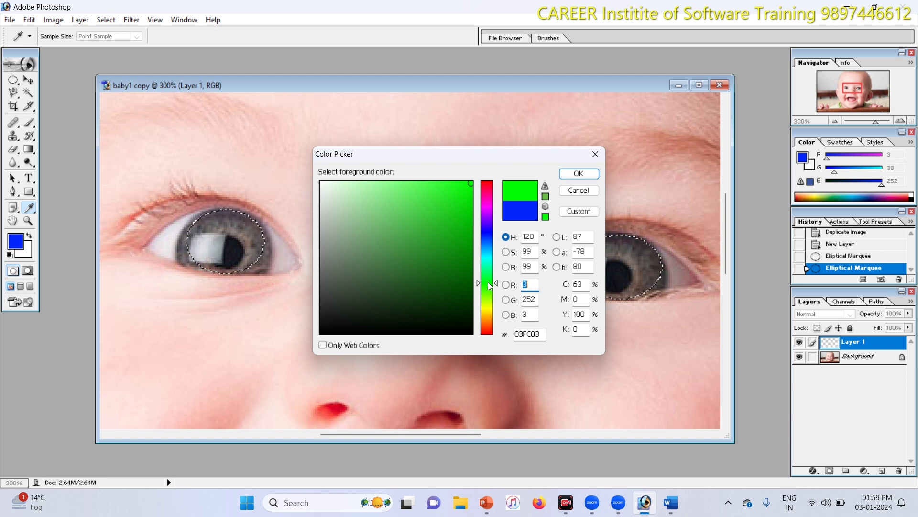
pyautogui.click(473, 184)
pyautogui.click(583, 176)
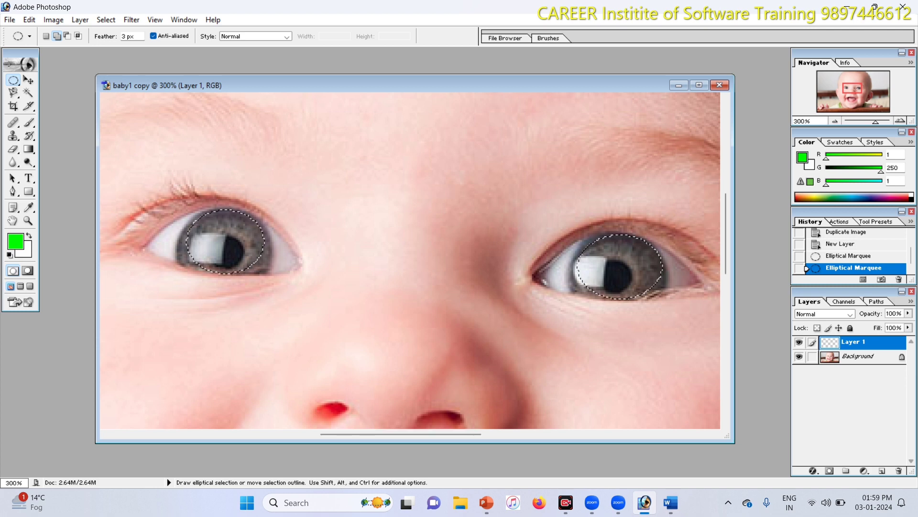
pyautogui.hotkey('alt', 'BackSpace')
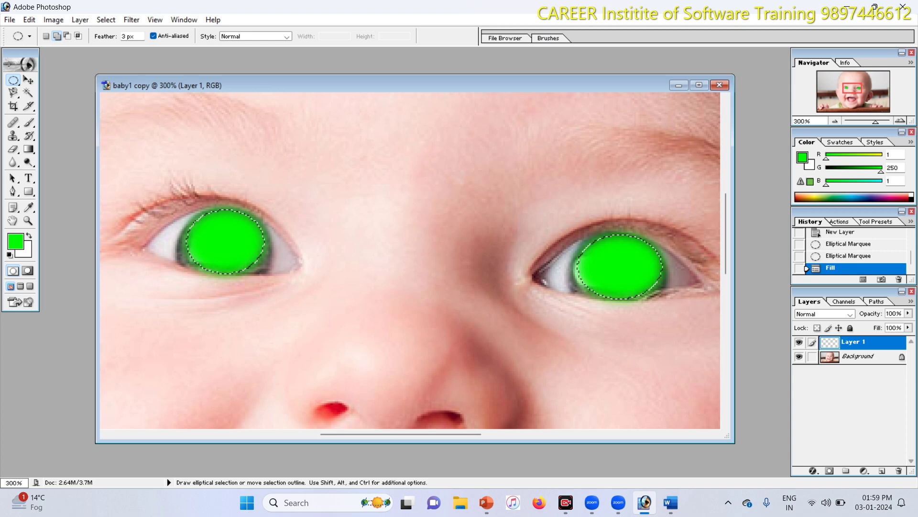
# Step: Deselect the irises and lower the opacity of Layer 1 to 40% so the green blends with the eyes
pyautogui.hotkey('ctrl', '0')
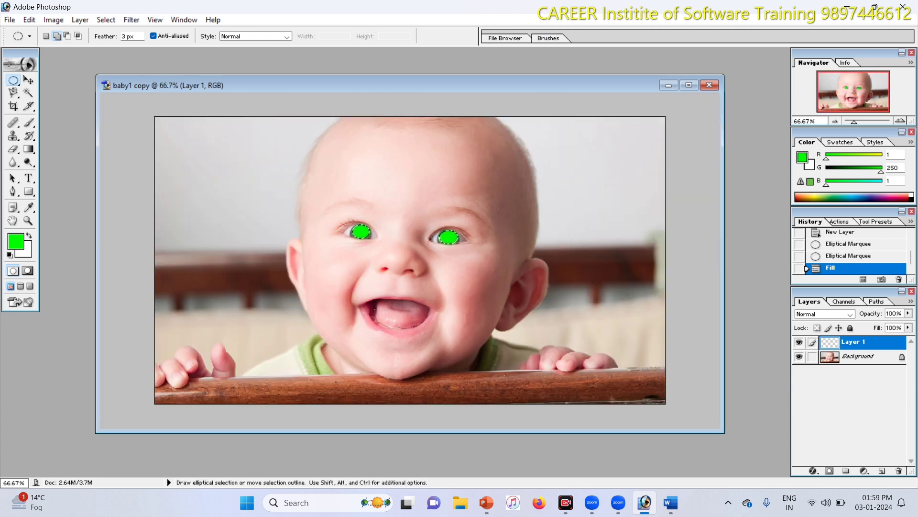
pyautogui.hotkey('ctrl', 'd')
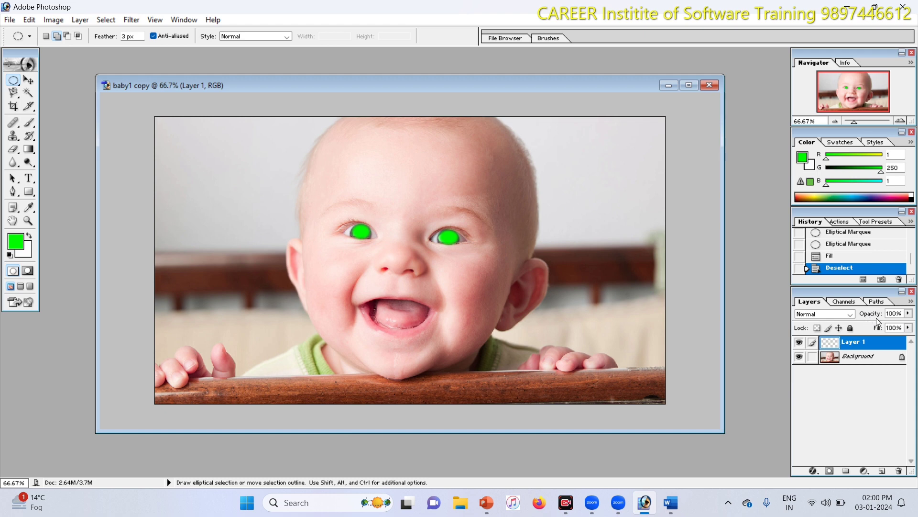
pyautogui.click(908, 314)
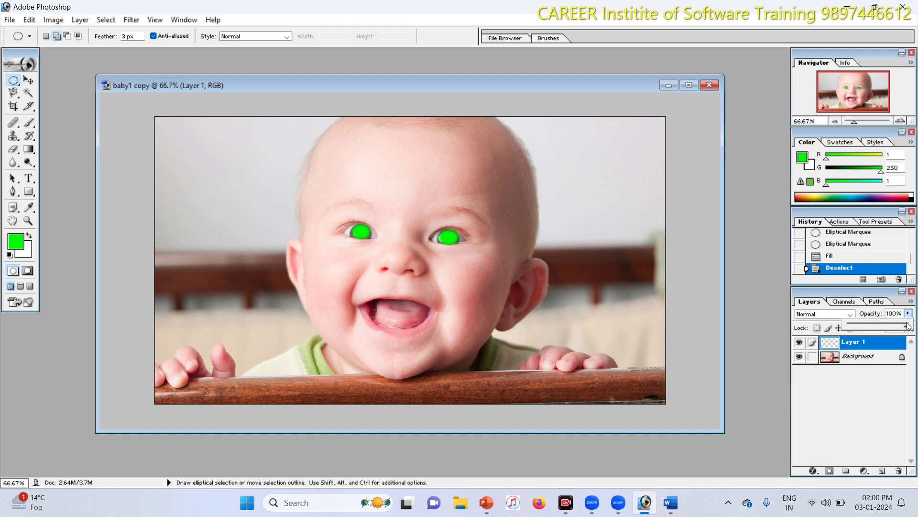
pyautogui.moveTo(907, 328); pyautogui.dragTo(873, 329)
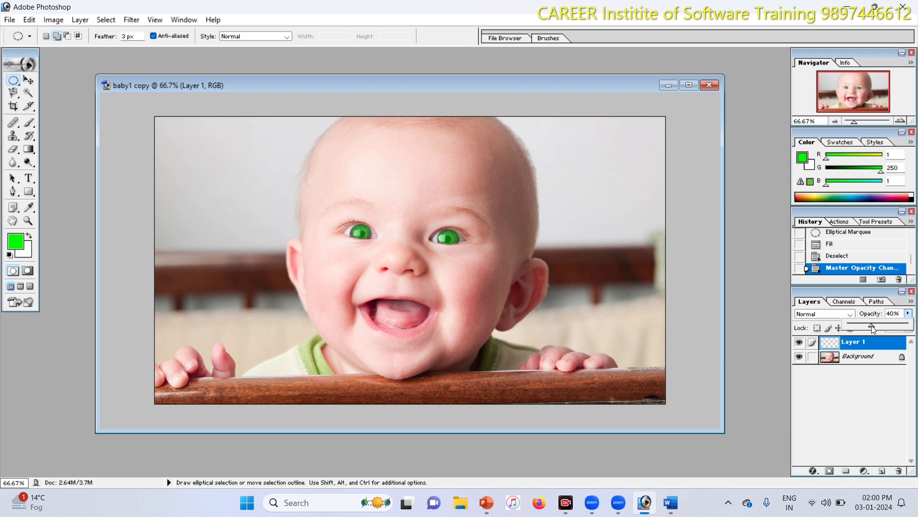
pyautogui.moveTo(872, 328); pyautogui.dragTo(871, 330)
pyautogui.click(766, 303)
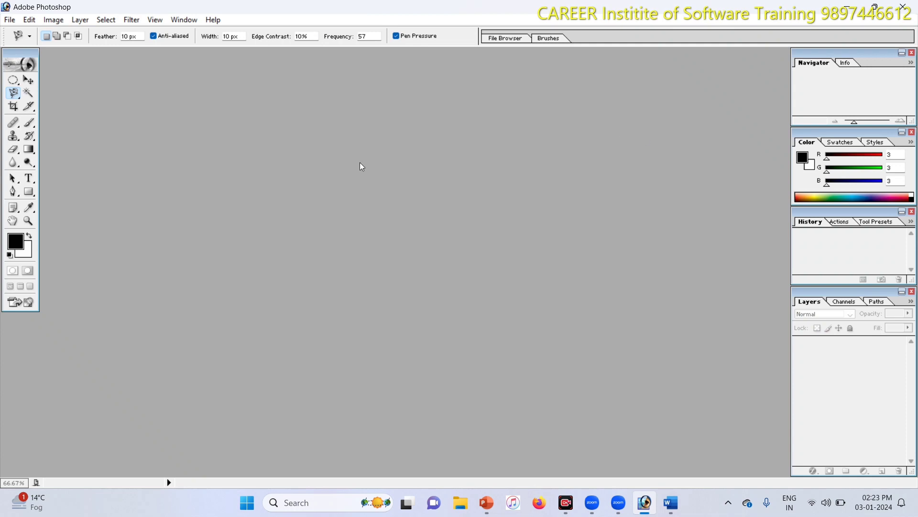
# Step: Switch from the Magnetic Lasso to the freehand Lasso tool
pyautogui.click(13, 95)
pyautogui.click(279, 184)
pyautogui.click(14, 95)
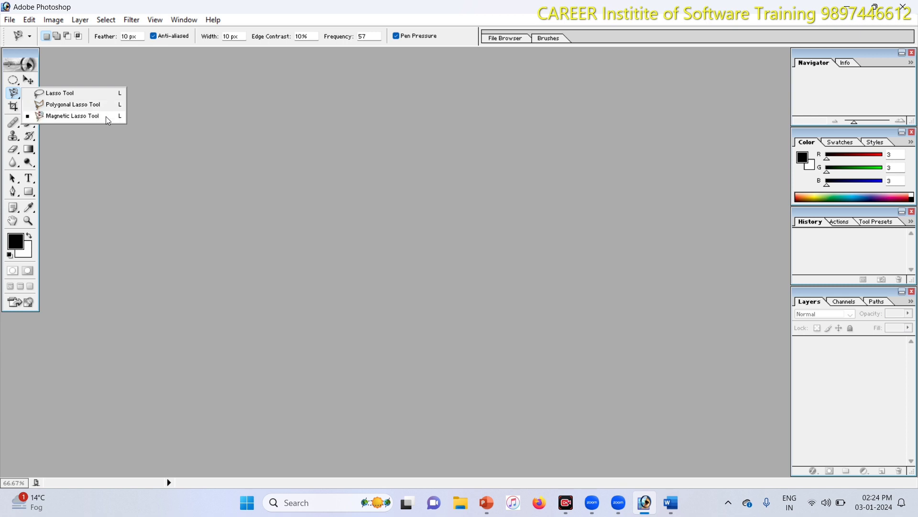
pyautogui.click(82, 97)
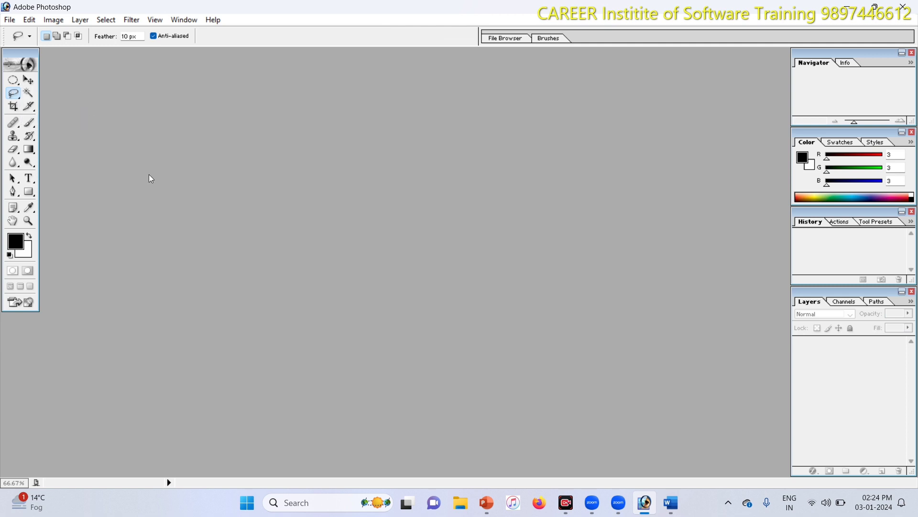
# Step: Open the hh1 image from the photo folder
pyautogui.doubleClick(388, 237)
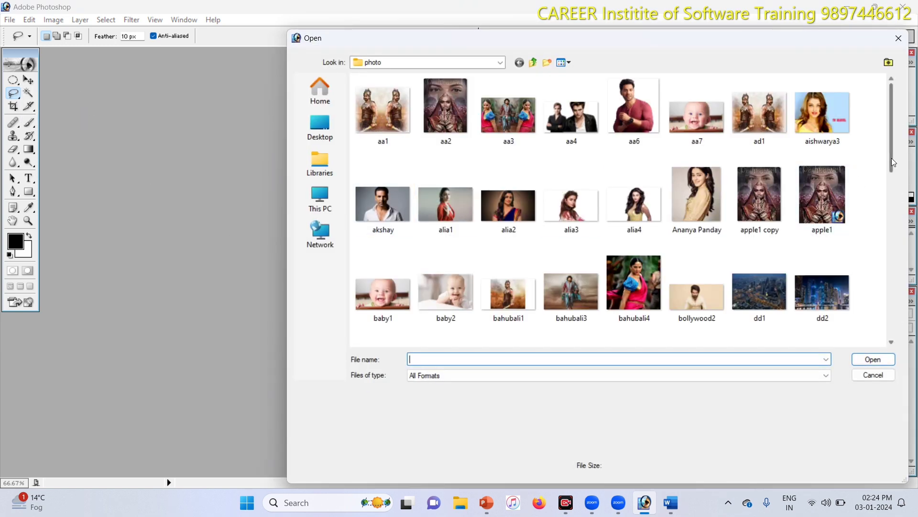
pyautogui.moveTo(892, 162); pyautogui.dragTo(895, 200)
pyautogui.click(824, 247)
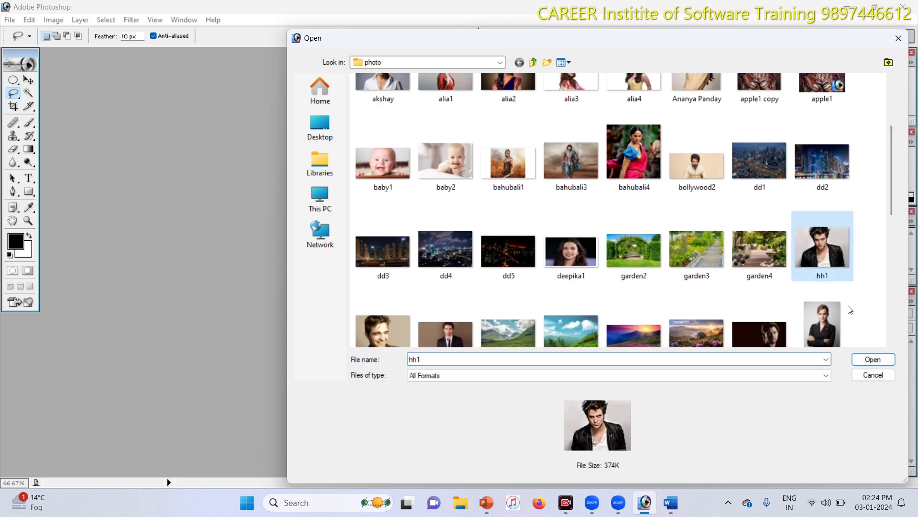
pyautogui.click(872, 360)
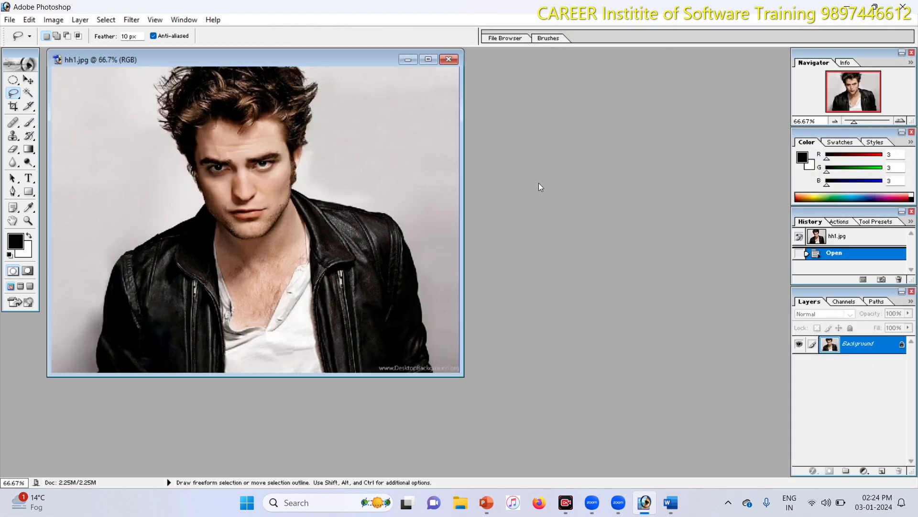
# Step: Duplicate hh1.jpg as "hh1 copy" and close the original image
pyautogui.rightClick(256, 57)
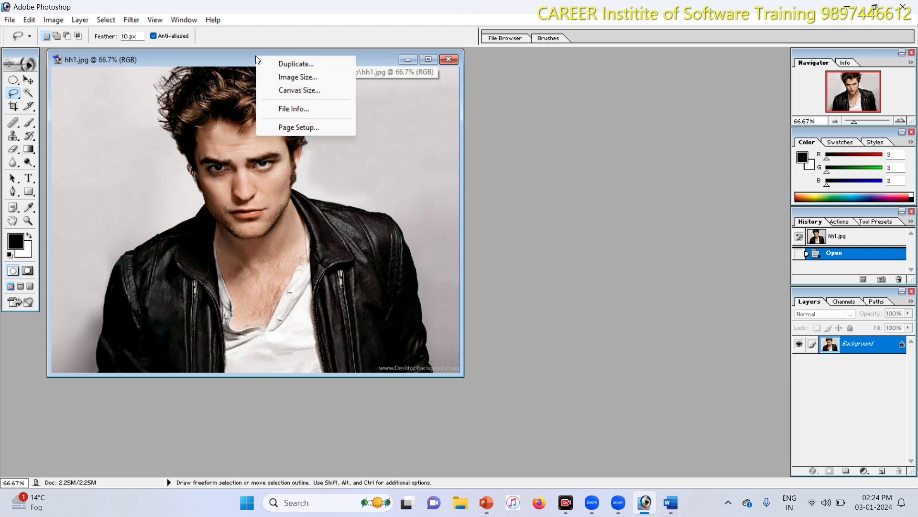
pyautogui.click(282, 65)
pyautogui.click(556, 243)
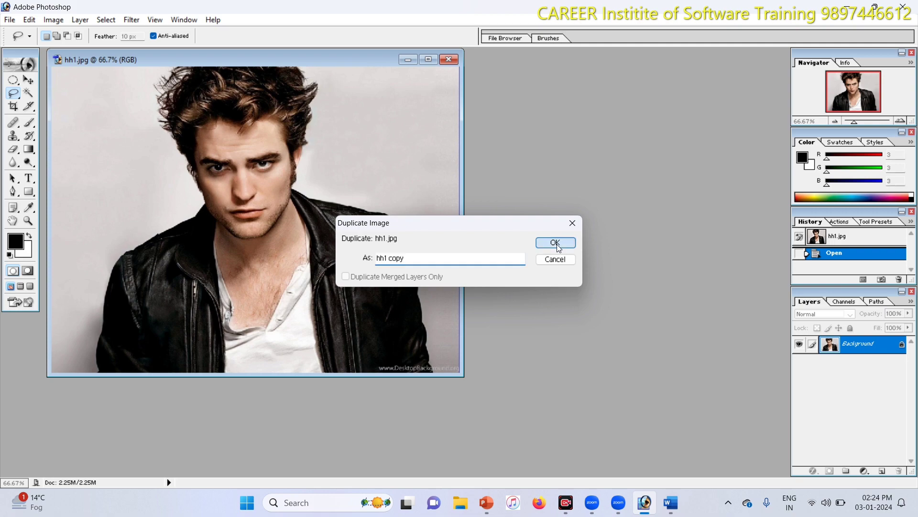
pyautogui.moveTo(291, 60); pyautogui.dragTo(325, 96)
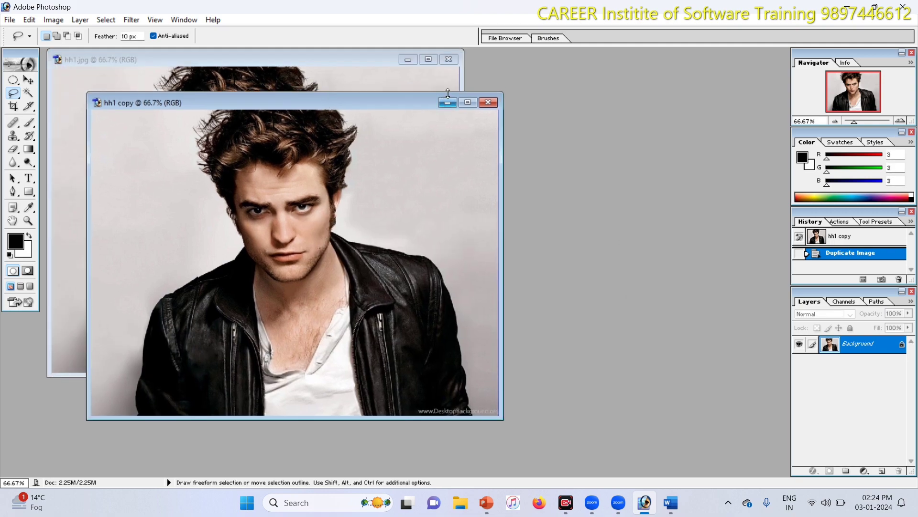
pyautogui.click(449, 60)
pyautogui.click(450, 60)
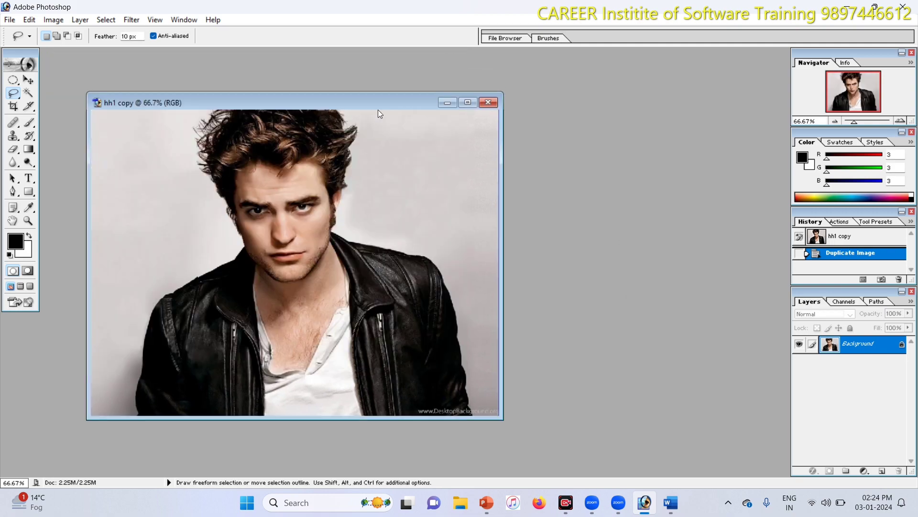
pyautogui.moveTo(375, 104); pyautogui.dragTo(339, 83)
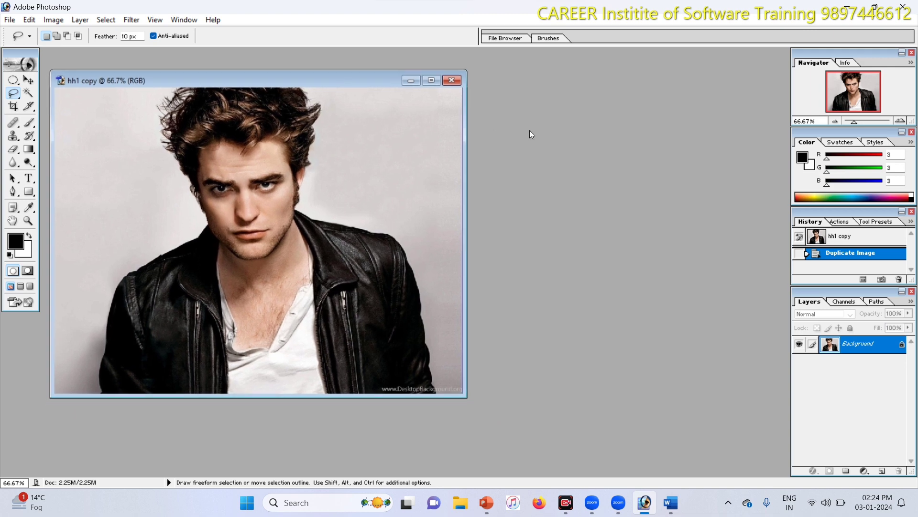
# Step: Check the pixel dimensions of the hh1 copy image without changing them
pyautogui.rightClick(304, 79)
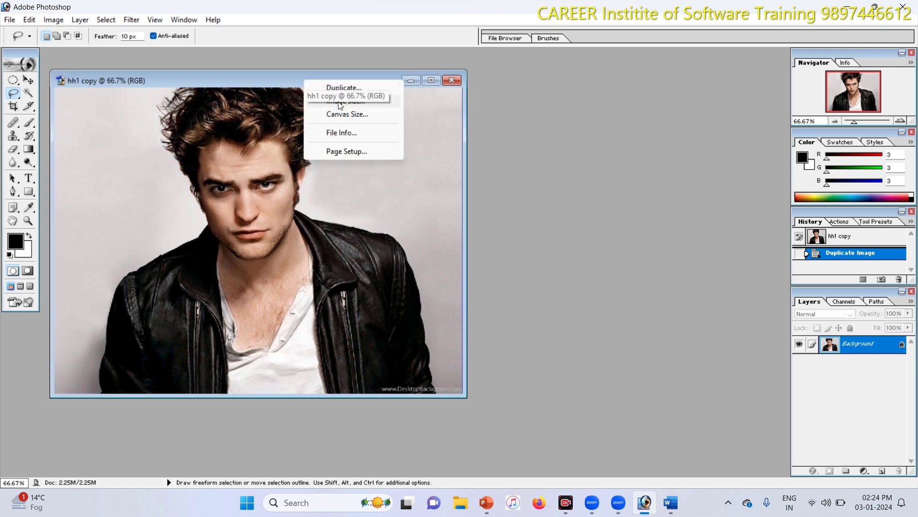
pyautogui.click(355, 102)
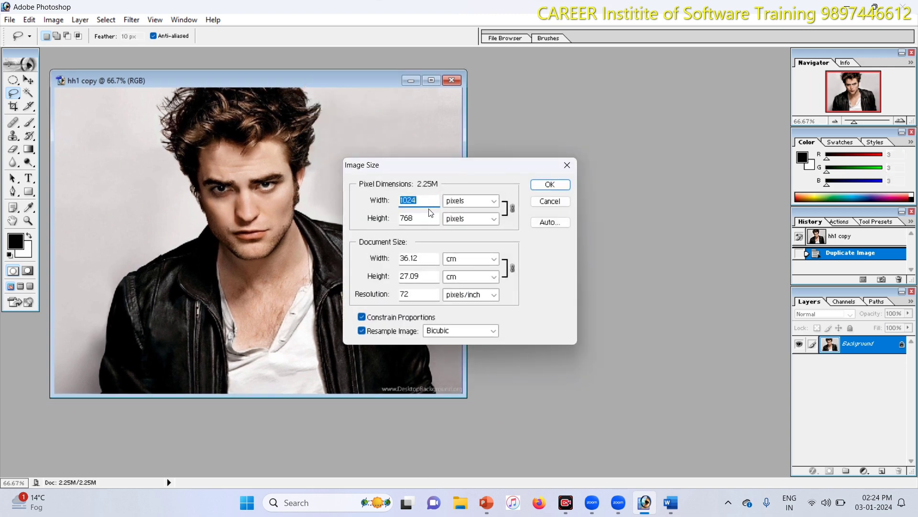
pyautogui.click(549, 202)
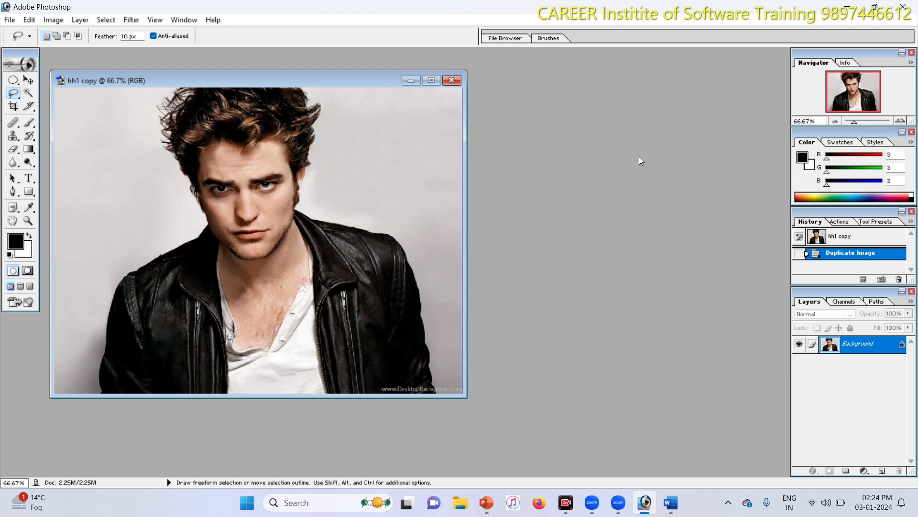
# Step: Create a new white 1280 x 720 pixel RGB document at 72 pixels/inch and place its window beside hh1 copy
pyautogui.hotkey('ctrl', 'n')
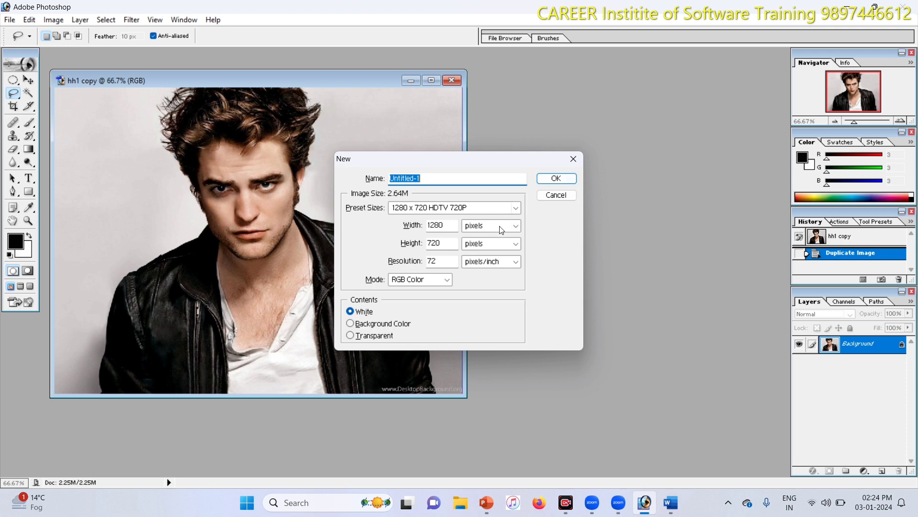
pyautogui.click(556, 179)
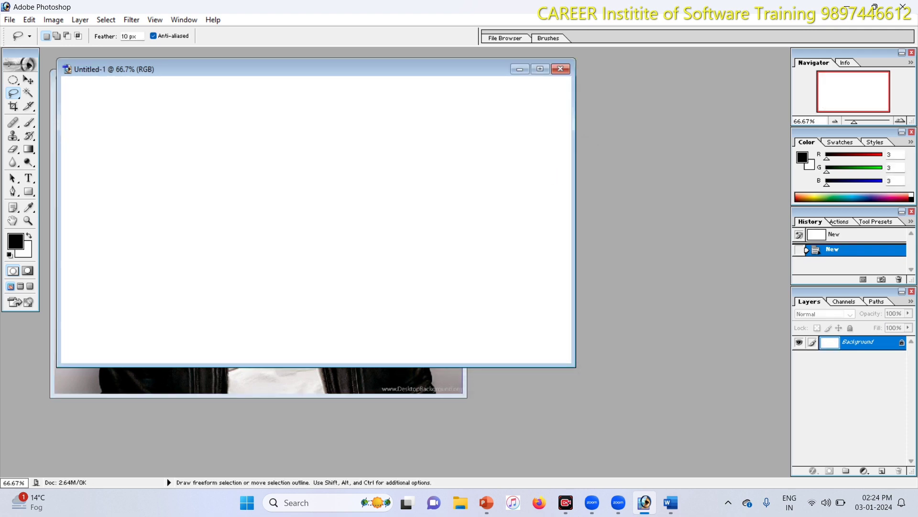
pyautogui.moveTo(412, 74); pyautogui.dragTo(657, 109)
pyautogui.click(334, 84)
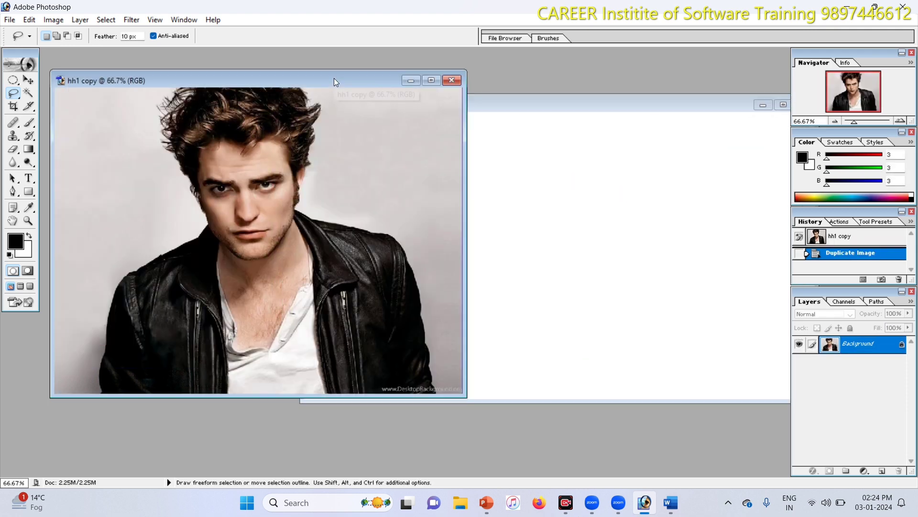
# Step: Set the Lasso feather to 15 px and draw a freehand selection around the man in hh1 copy
pyautogui.click(13, 93)
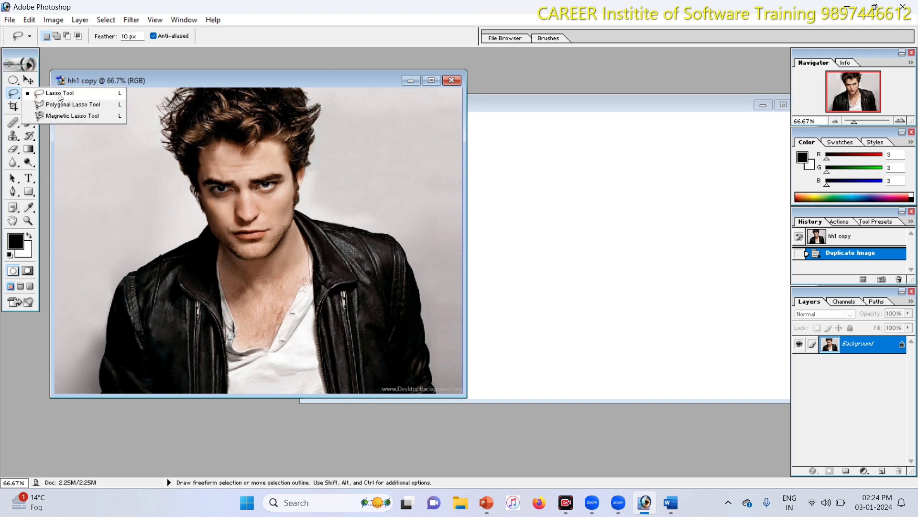
pyautogui.click(87, 94)
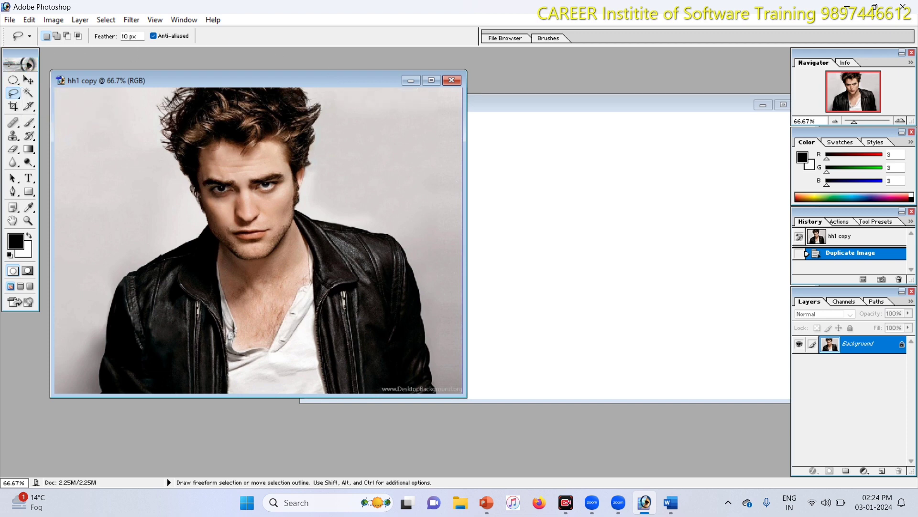
pyautogui.doubleClick(129, 36)
pyautogui.write('15')
pyautogui.press('Return')
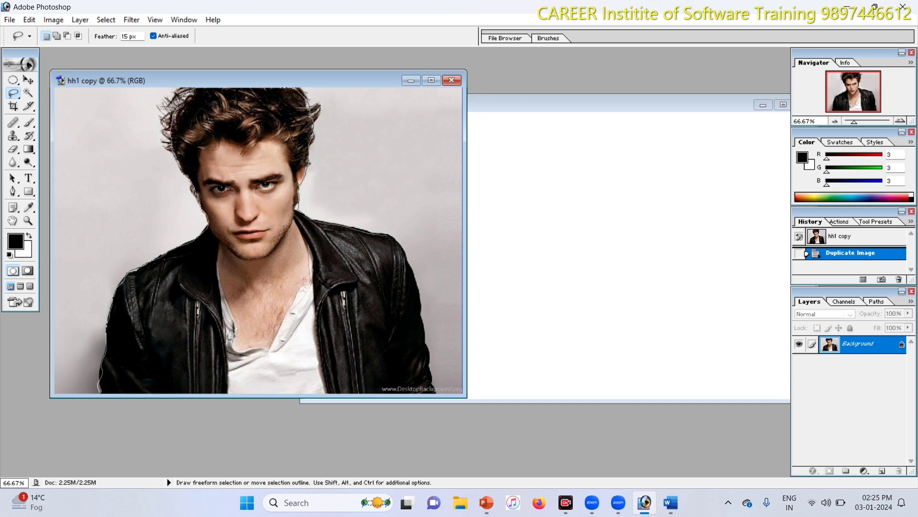
pyautogui.moveTo(417, 284); pyautogui.dragTo(423, 334)
pyautogui.moveTo(103, 393); pyautogui.dragTo(100, 392)
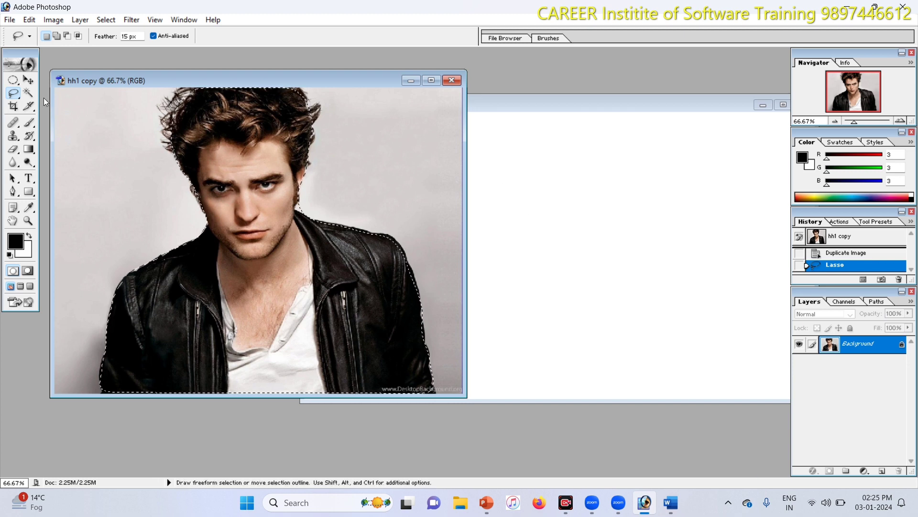
# Step: Move the selected man into the Untitled-1 document and position him against the canvas's bottom edge in its right half
pyautogui.click(28, 79)
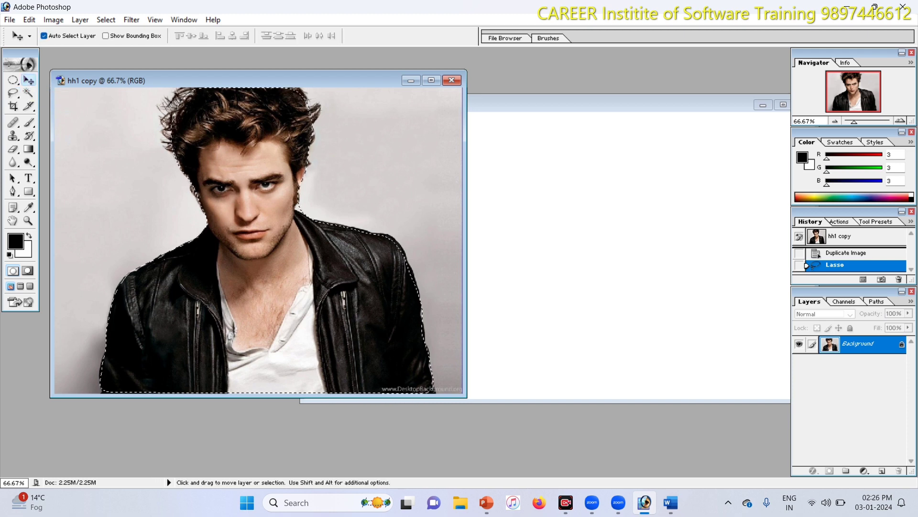
pyautogui.moveTo(258, 275); pyautogui.dragTo(672, 252)
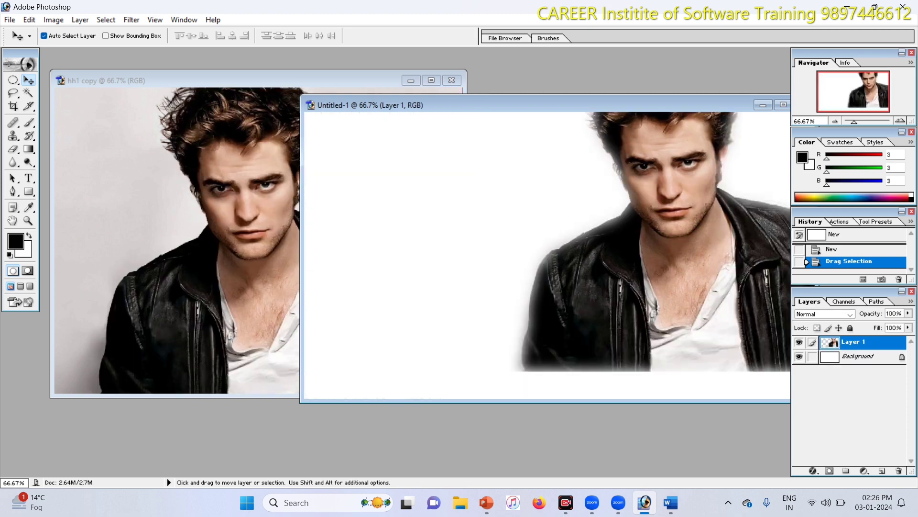
pyautogui.moveTo(624, 108); pyautogui.dragTo(460, 89)
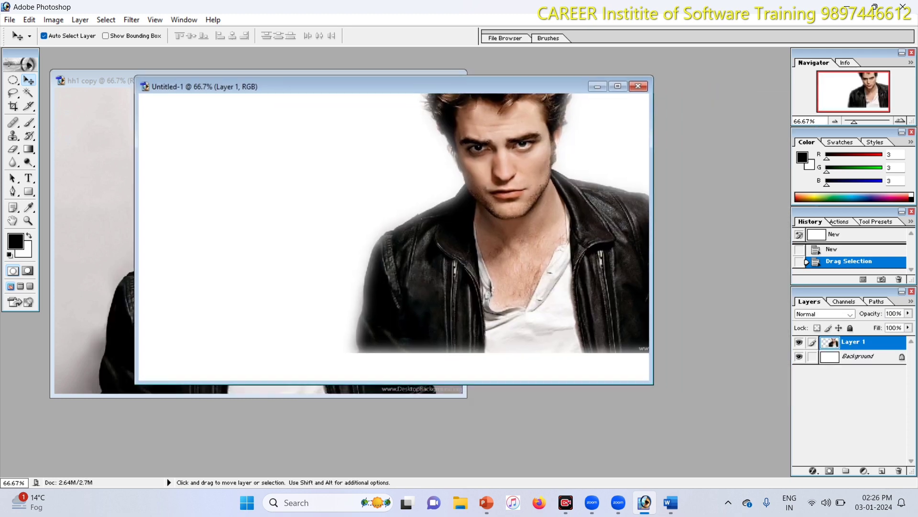
pyautogui.moveTo(468, 311); pyautogui.dragTo(491, 346)
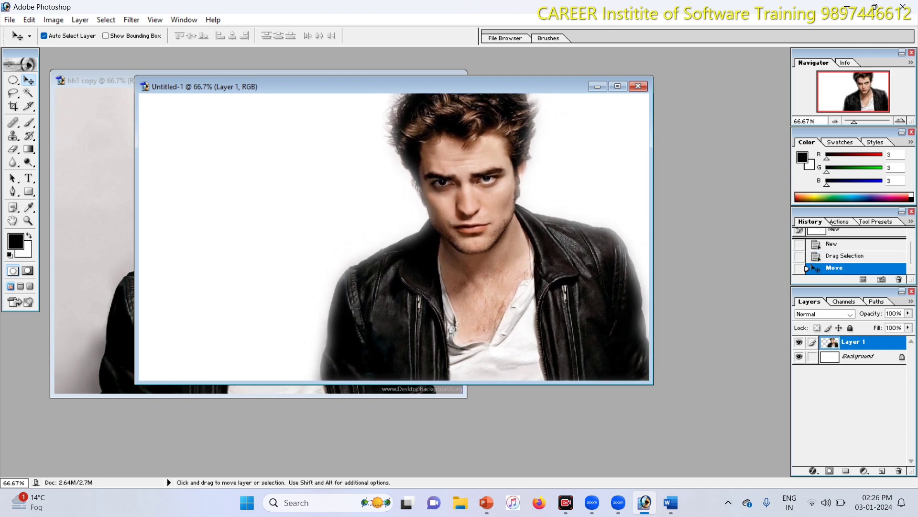
# Step: Move the Untitled-1 window aside and close hh1 copy without saving
pyautogui.moveTo(535, 93); pyautogui.dragTo(673, 91)
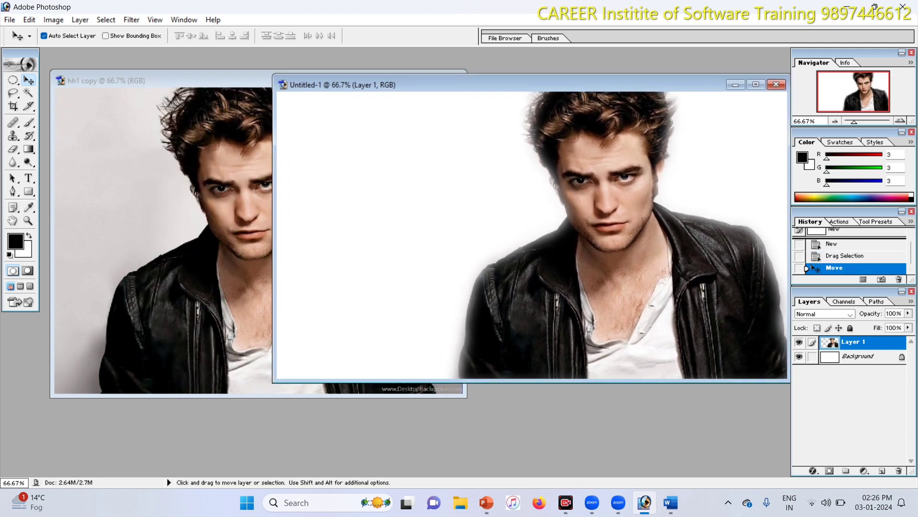
pyautogui.click(200, 82)
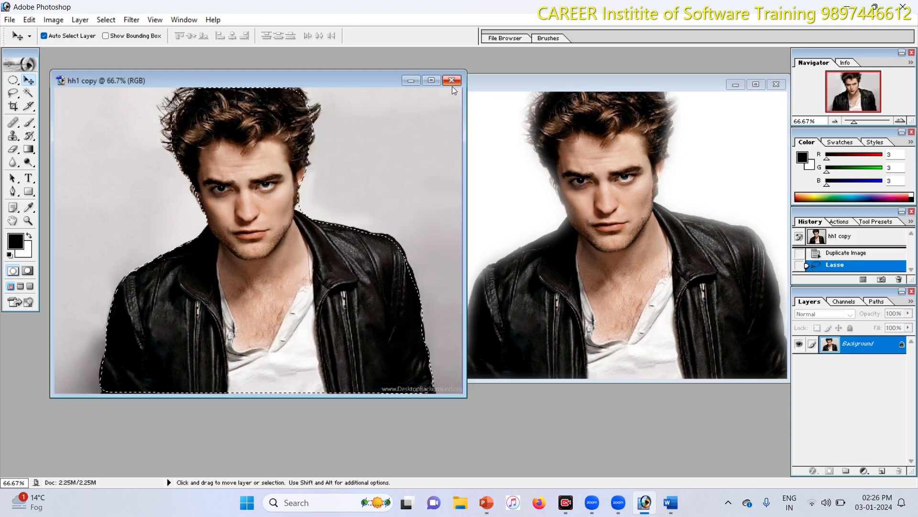
pyautogui.click(451, 81)
pyautogui.click(460, 193)
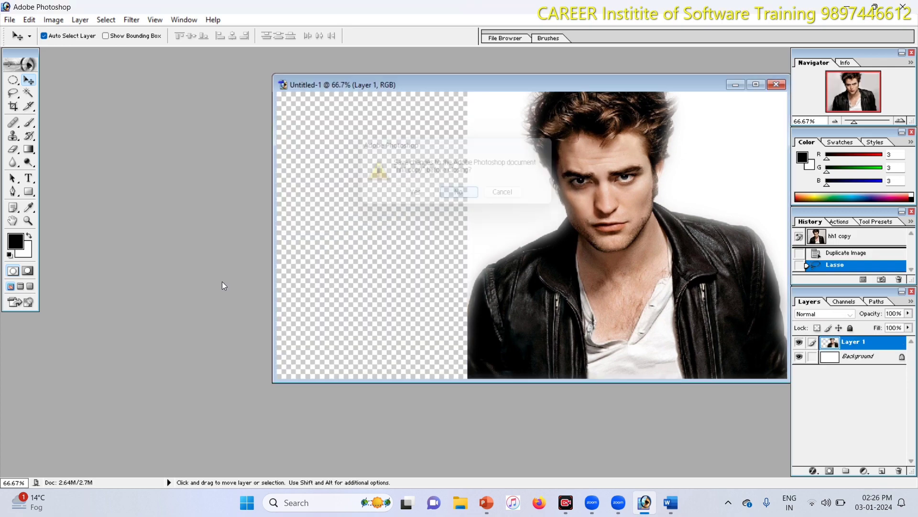
# Step: Open the hollywood2 image from the photo folder
pyautogui.doubleClick(205, 165)
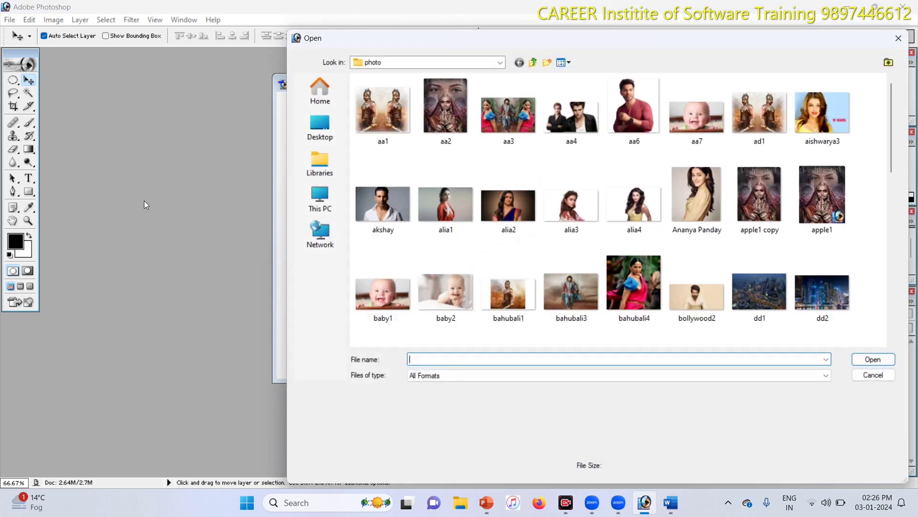
pyautogui.moveTo(891, 136); pyautogui.dragTo(912, 214)
pyautogui.click(835, 240)
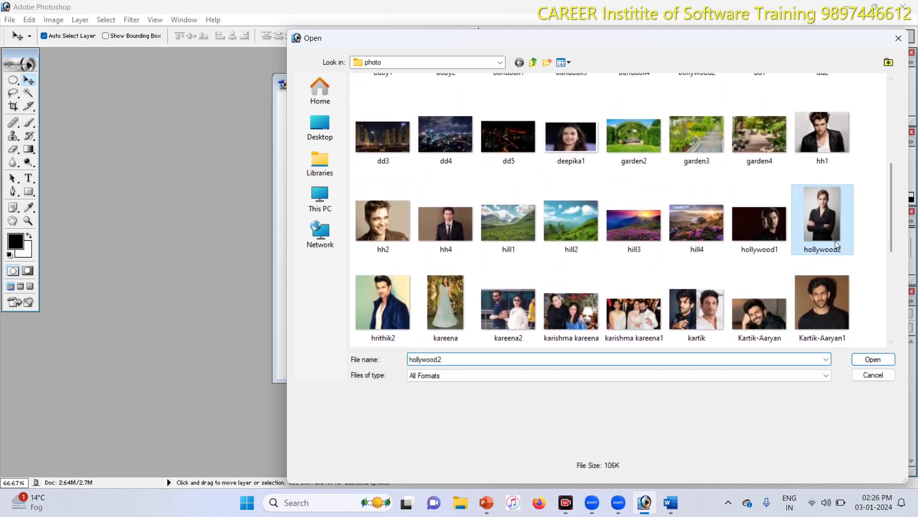
pyautogui.click(879, 357)
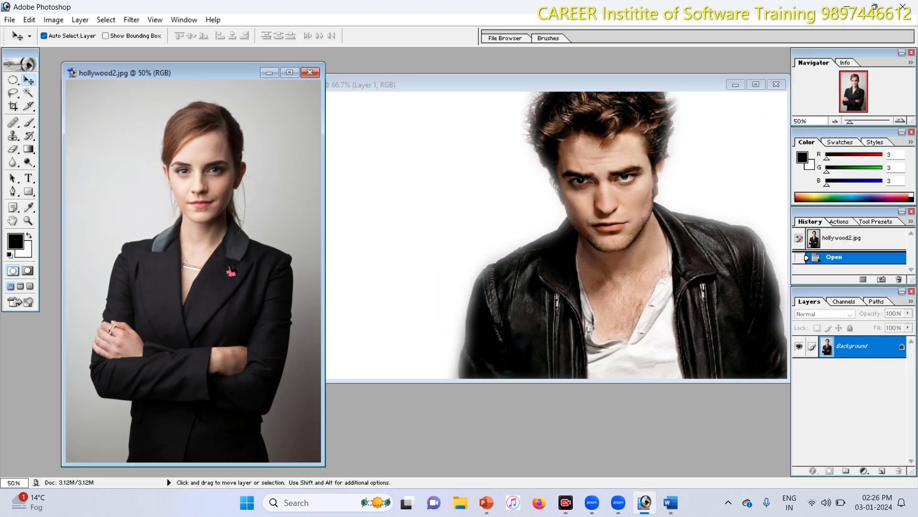
# Step: Check the pixel dimensions and resolution of the hollywood2 image
pyautogui.rightClick(199, 68)
pyautogui.click(228, 89)
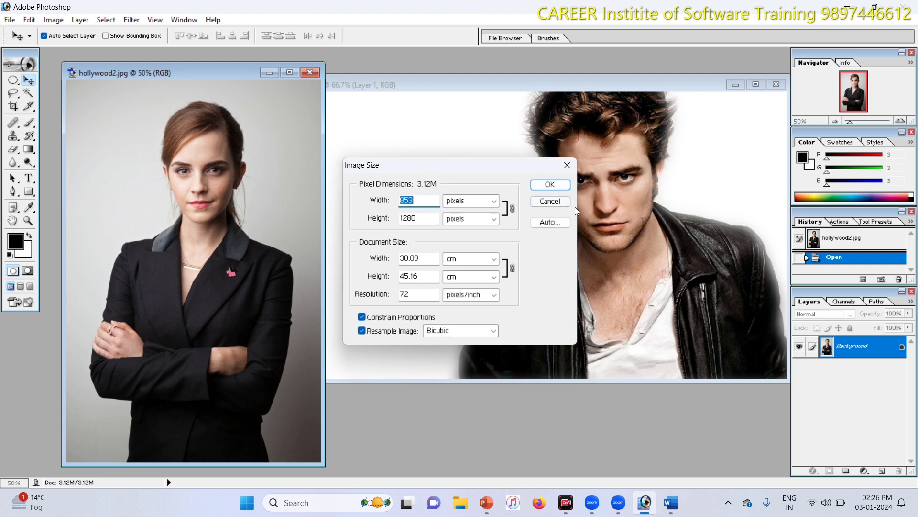
pyautogui.click(563, 204)
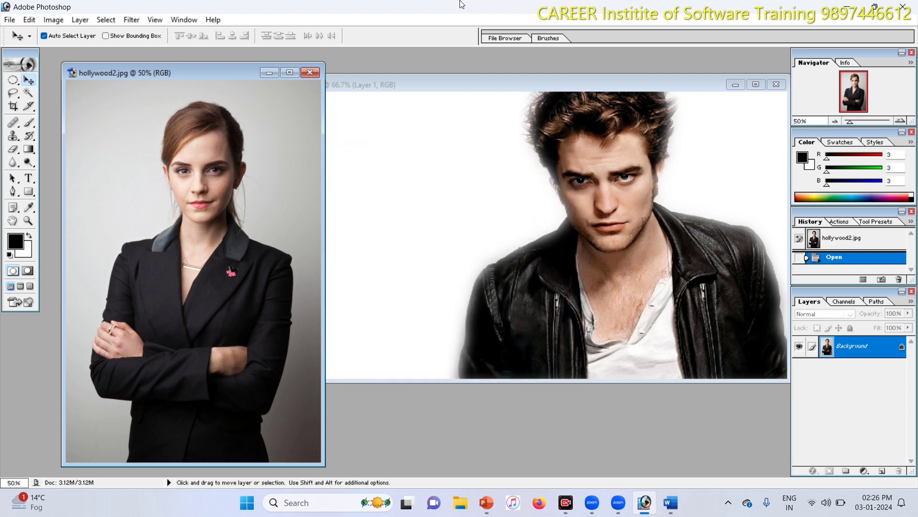
# Step: Set the Magnetic Lasso feather to 15 px and trace a closed selection around the woman in hollywood2
pyautogui.moveTo(196, 71); pyautogui.dragTo(203, 56)
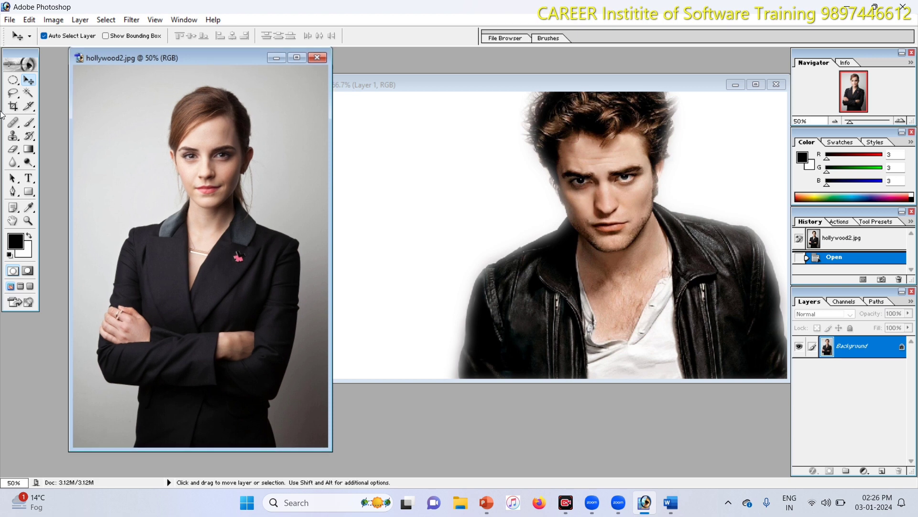
pyautogui.click(13, 93)
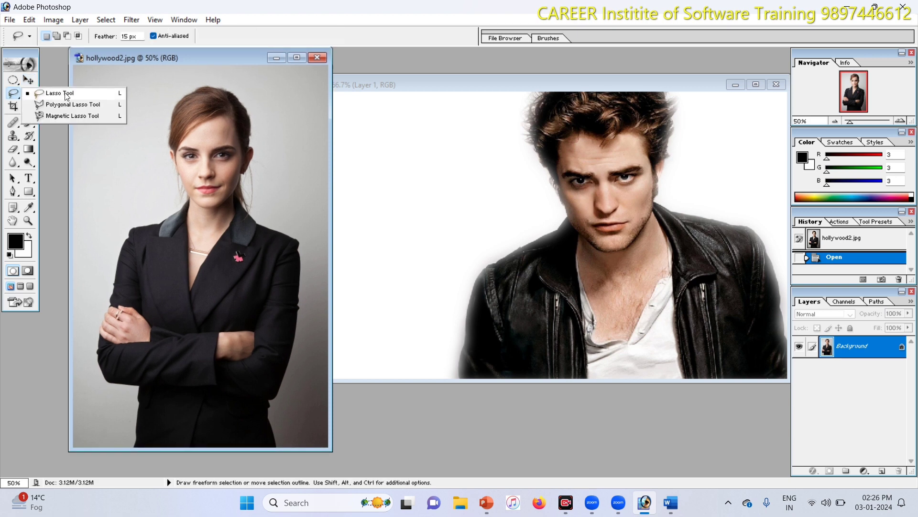
pyautogui.click(65, 116)
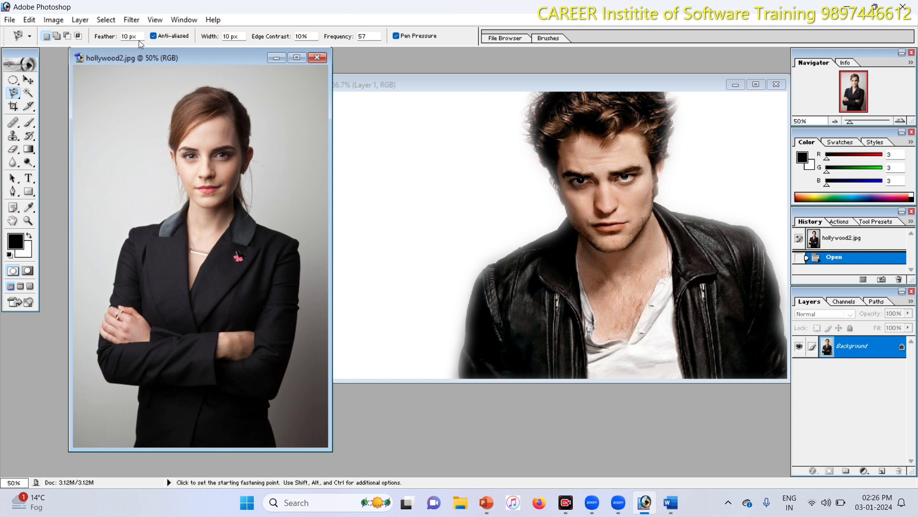
pyautogui.moveTo(137, 36); pyautogui.dragTo(96, 37)
pyautogui.write('15')
pyautogui.press('Return')
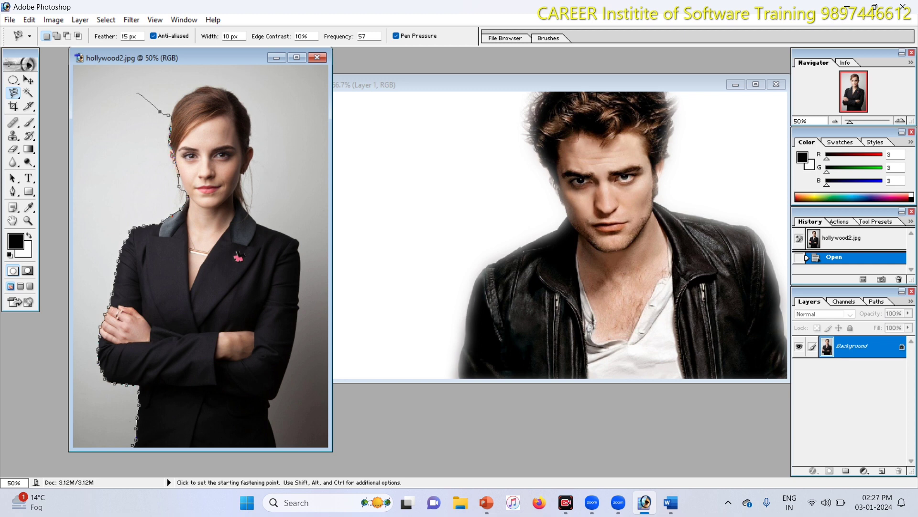
pyautogui.press('BackSpace')
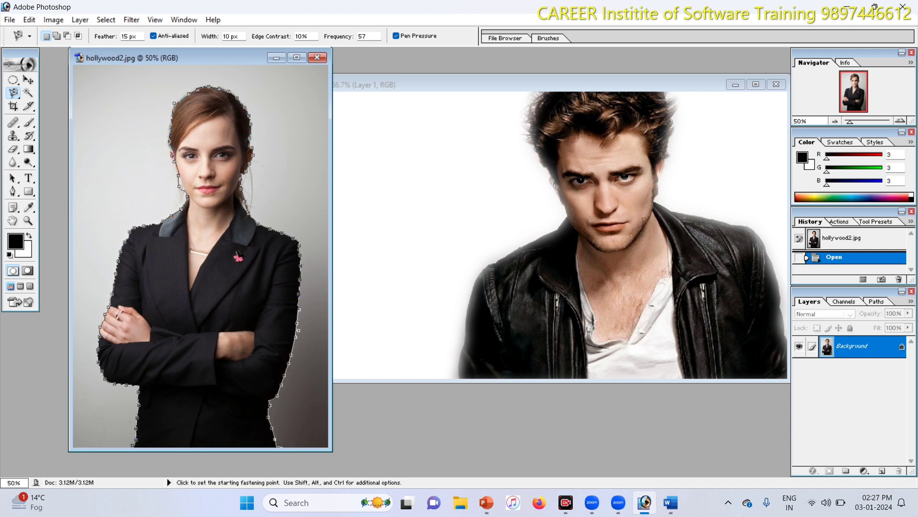
pyautogui.doubleClick(281, 447)
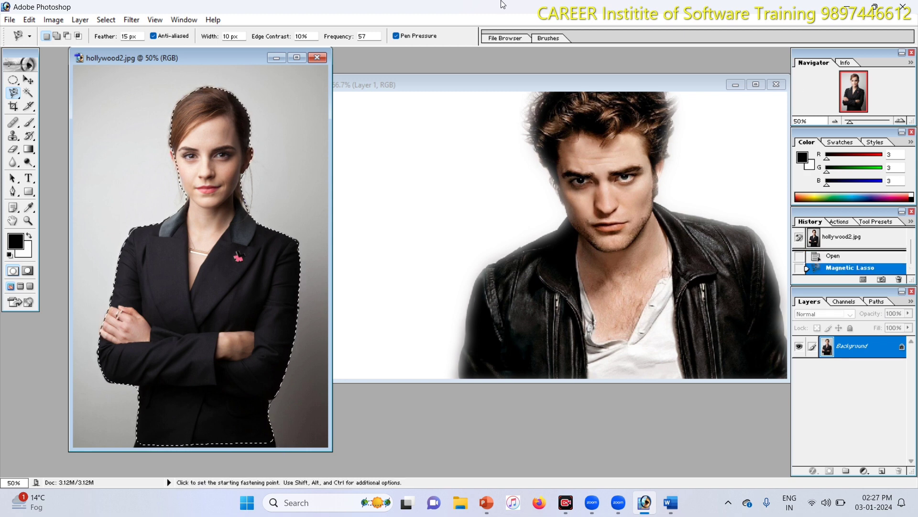
# Step: Move the selected woman into the left half of the Untitled-1 document
pyautogui.click(29, 82)
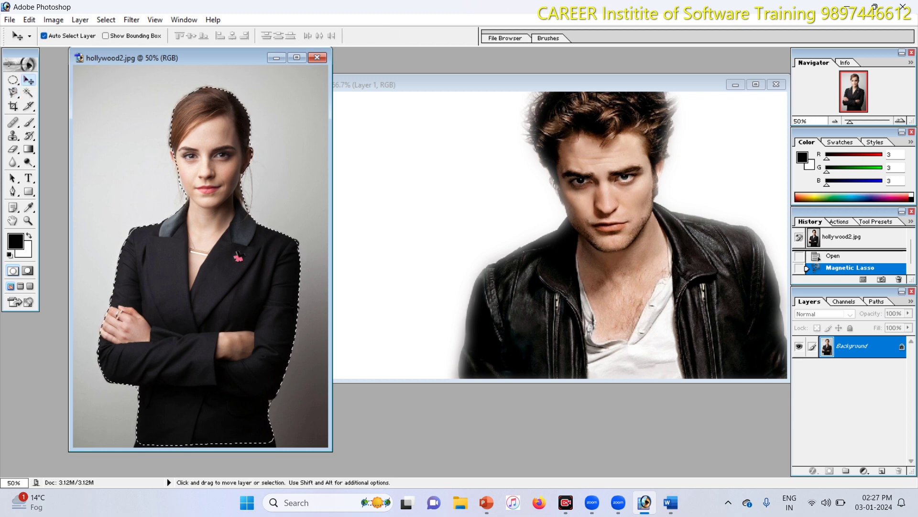
pyautogui.moveTo(205, 281)
pyautogui.mouseDown()
pyautogui.moveTo(301, 240)
pyautogui.moveTo(404, 267)
pyautogui.mouseUp()
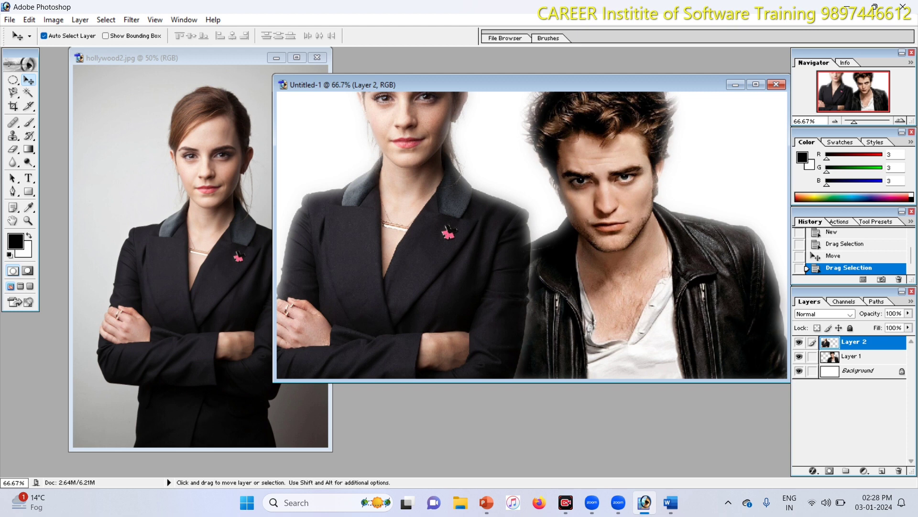
pyautogui.moveTo(406, 312)
pyautogui.mouseDown()
pyautogui.moveTo(396, 271)
pyautogui.moveTo(434, 347)
pyautogui.moveTo(444, 396)
pyautogui.moveTo(436, 316)
pyautogui.moveTo(453, 325)
pyautogui.moveTo(458, 421)
pyautogui.moveTo(407, 306)
pyautogui.mouseUp()
# Step: Scale the woman's layer proportionally to 73% and position her next to the man, reaching the canvas's bottom edge
pyautogui.hotkey('ctrl', 't')
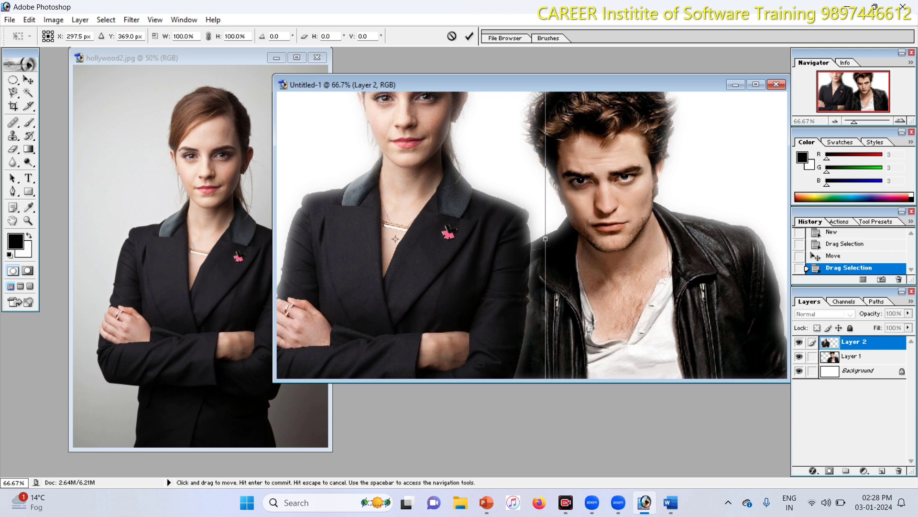
pyautogui.moveTo(407, 239); pyautogui.dragTo(488, 369)
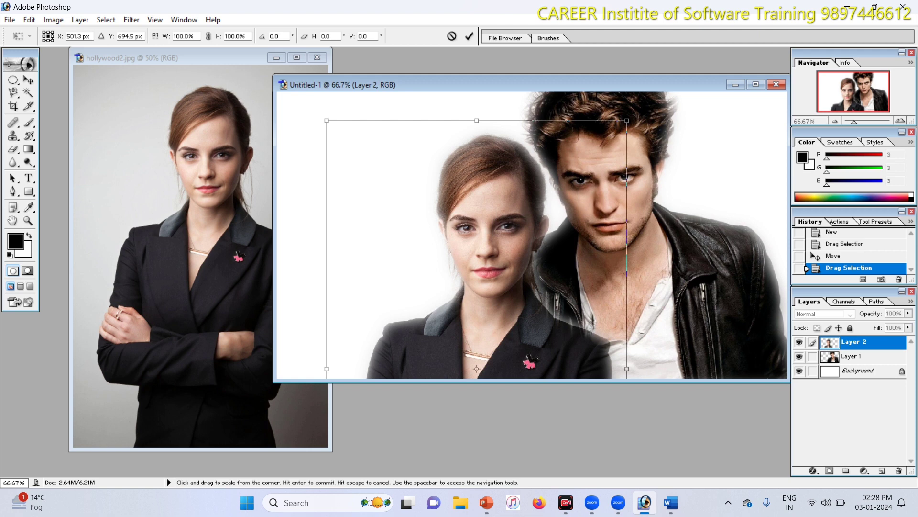
pyautogui.moveTo(627, 121); pyautogui.dragTo(402, 161)
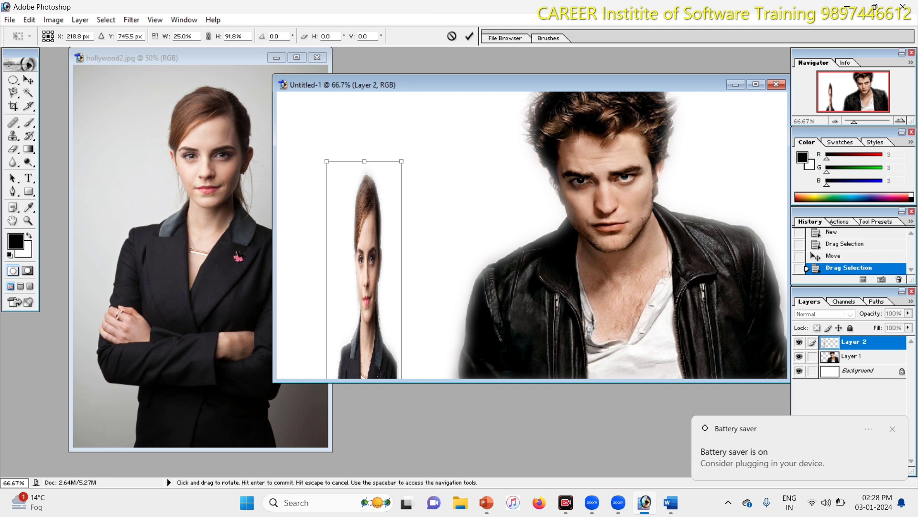
pyautogui.hotkey('ctrl', 'z')
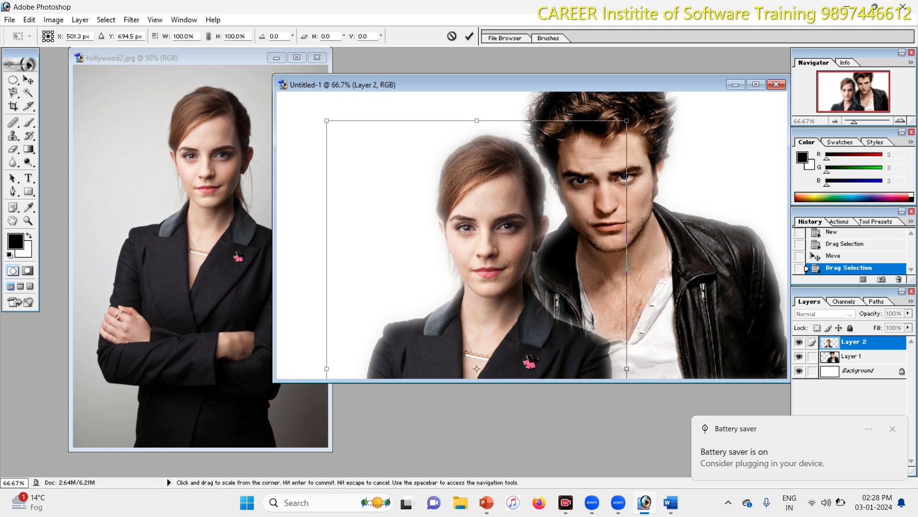
pyautogui.moveTo(627, 121); pyautogui.dragTo(530, 280)
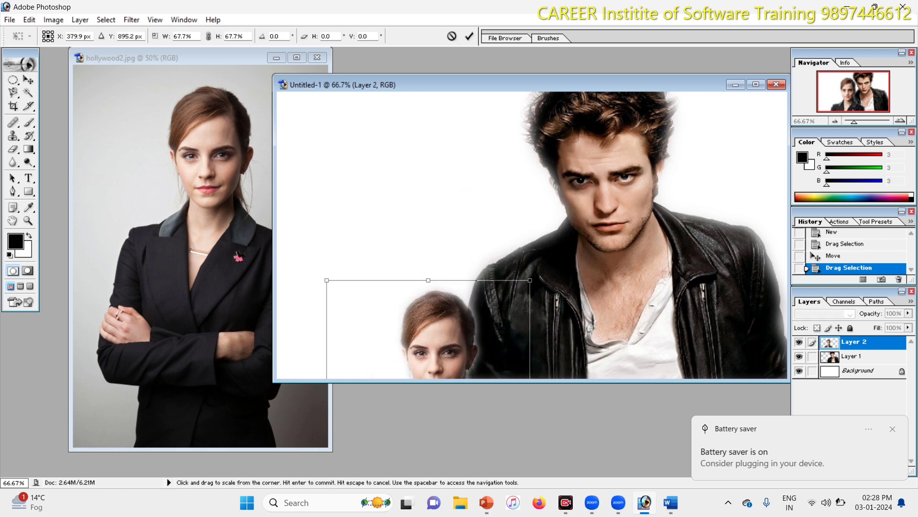
pyautogui.moveTo(431, 335); pyautogui.dragTo(402, 152)
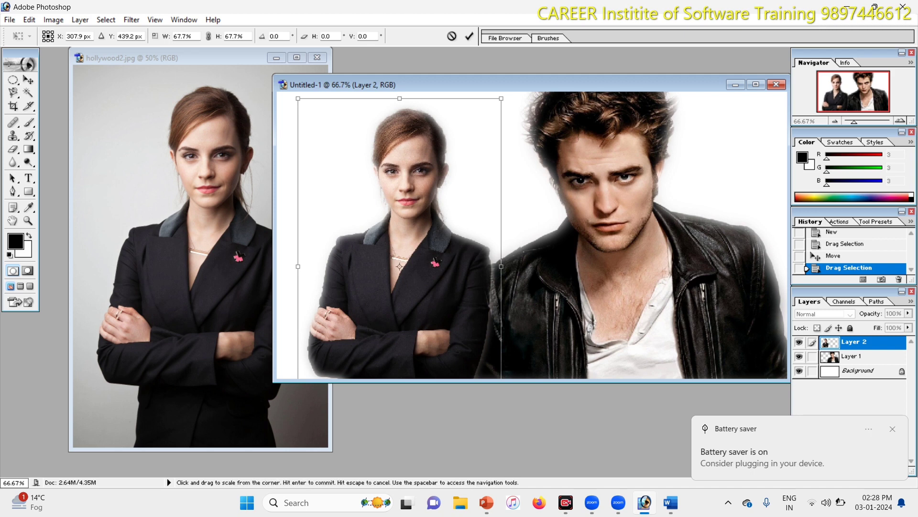
pyautogui.moveTo(501, 98); pyautogui.dragTo(517, 71)
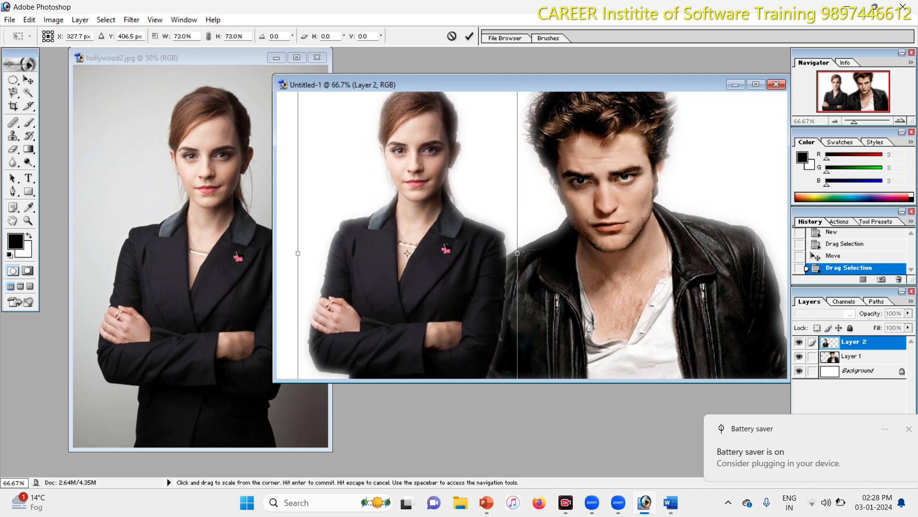
pyautogui.moveTo(425, 216)
pyautogui.mouseDown()
pyautogui.moveTo(418, 242)
pyautogui.moveTo(417, 227)
pyautogui.mouseUp()
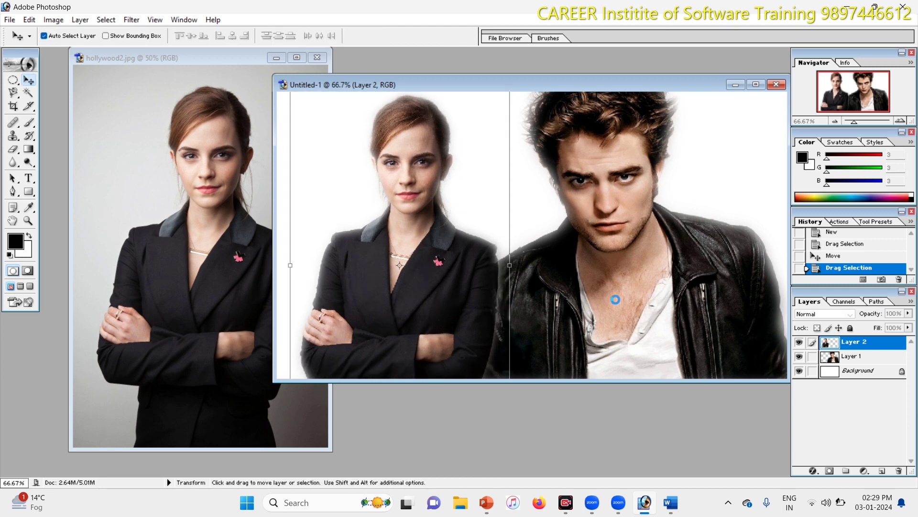
pyautogui.press('Return')
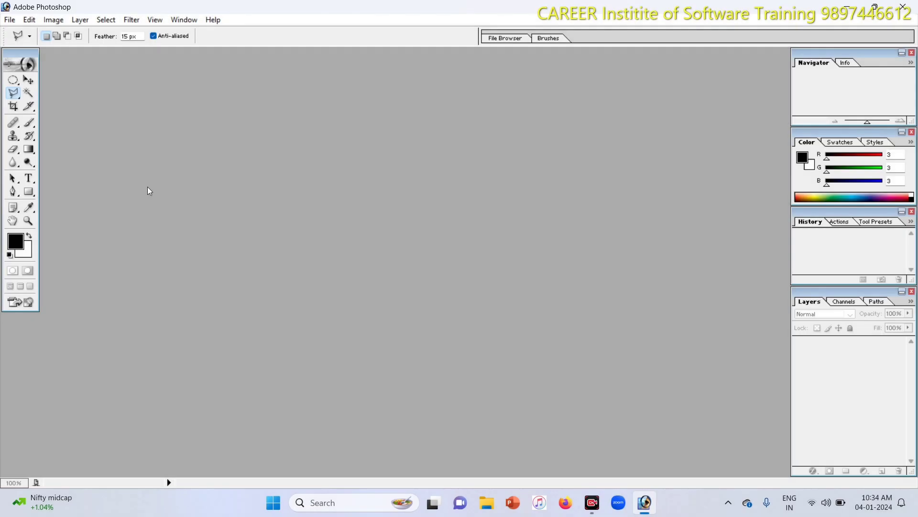
# Step: Open the bahubali1 image from the photo folder and close it again
pyautogui.moveTo(13, 93)
pyautogui.mouseDown()
pyautogui.moveTo(82, 97)
pyautogui.moveTo(88, 123)
pyautogui.moveTo(103, 108)
pyautogui.moveTo(132, 213)
pyautogui.mouseUp()
pyautogui.doubleClick(132, 213)
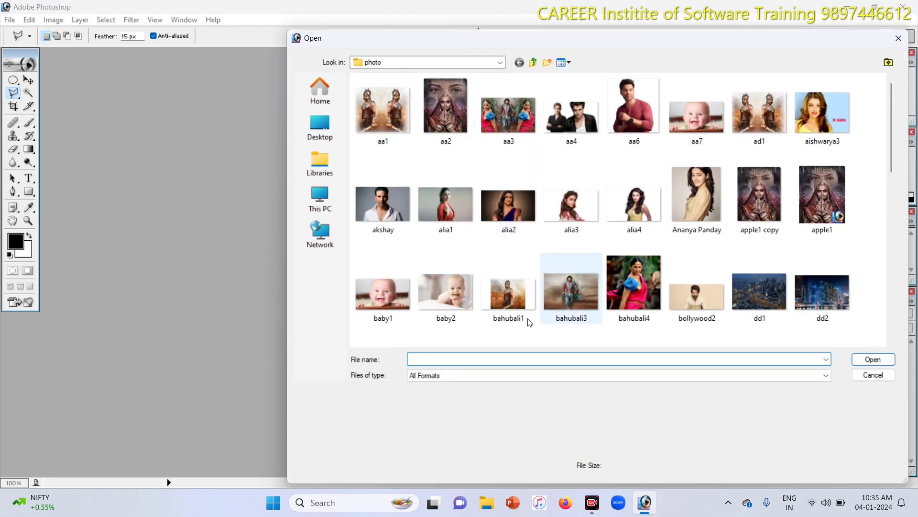
pyautogui.click(508, 308)
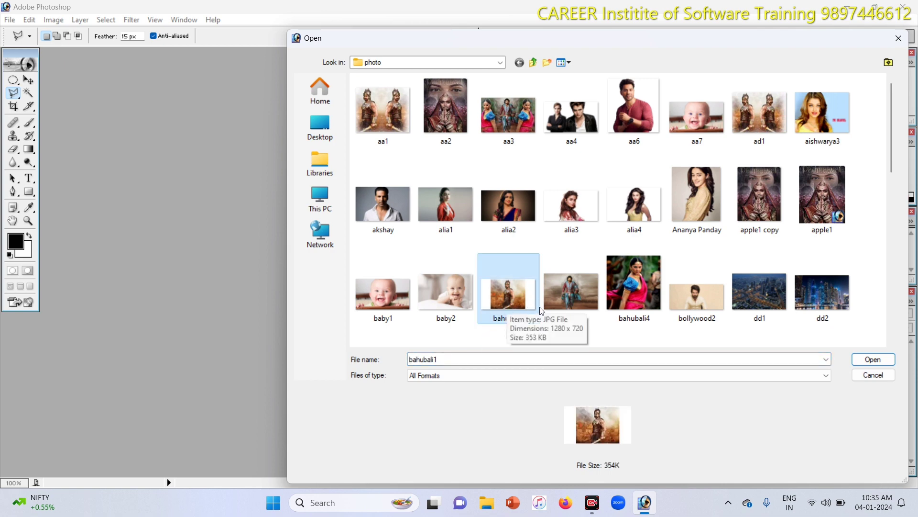
pyautogui.click(873, 359)
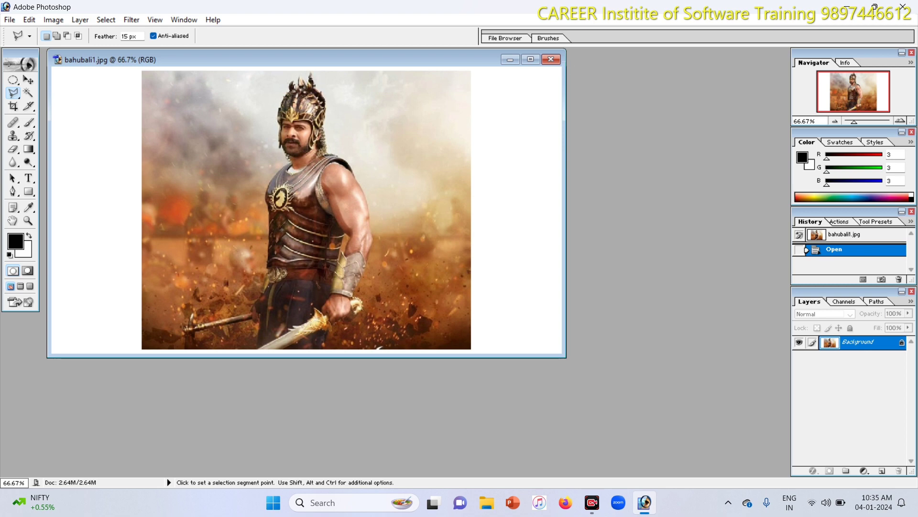
pyautogui.click(551, 59)
# Step: Open the alia2 image from the photo folder and choose the Polygonal Lasso tool
pyautogui.doubleClick(573, 244)
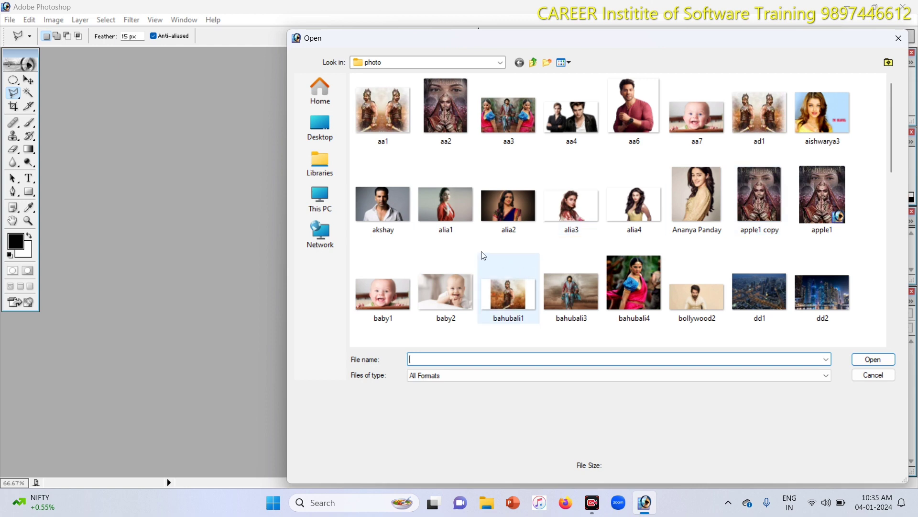
pyautogui.click(449, 211)
pyautogui.click(380, 227)
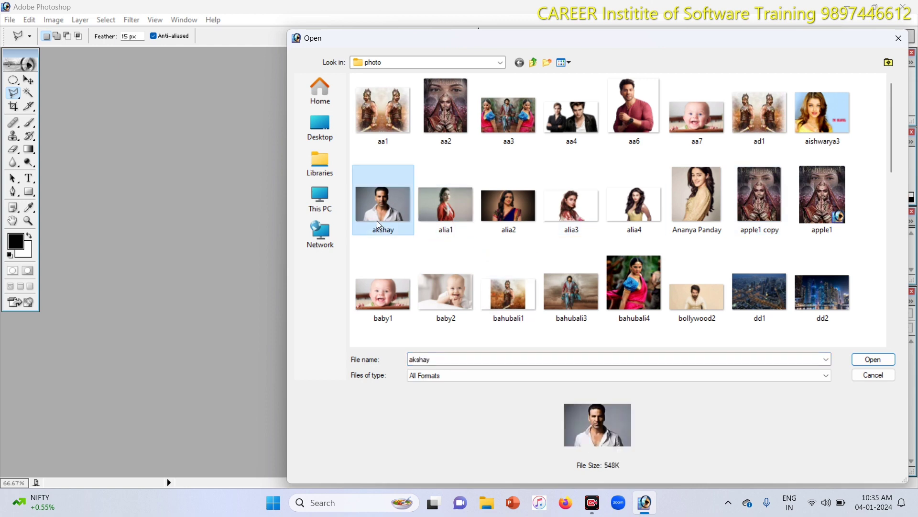
pyautogui.click(692, 203)
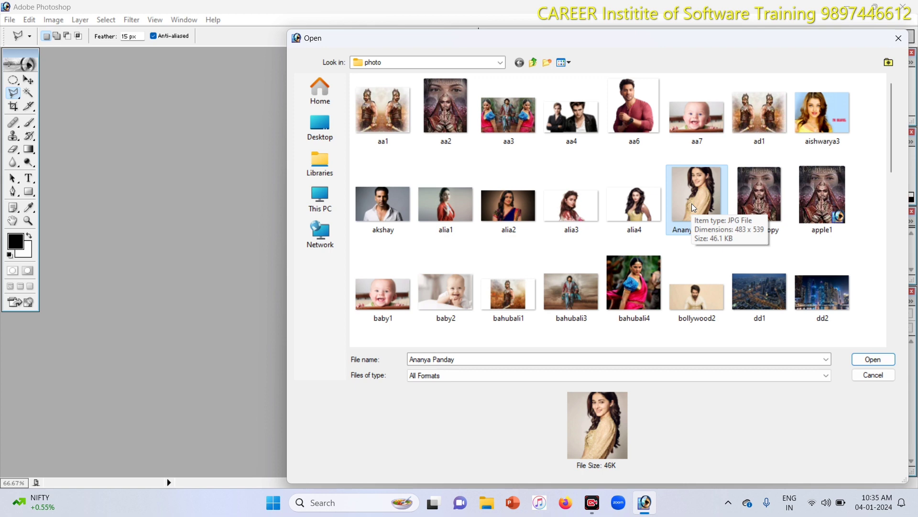
pyautogui.click(487, 225)
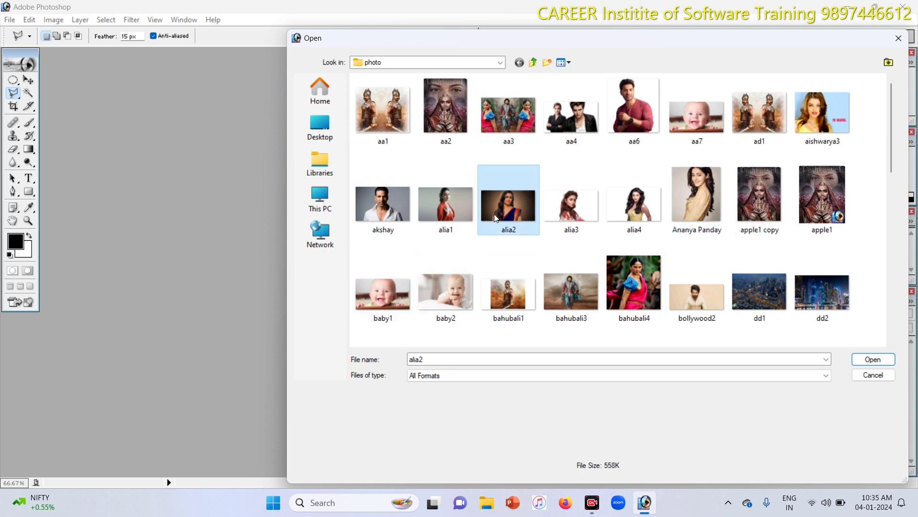
pyautogui.click(871, 359)
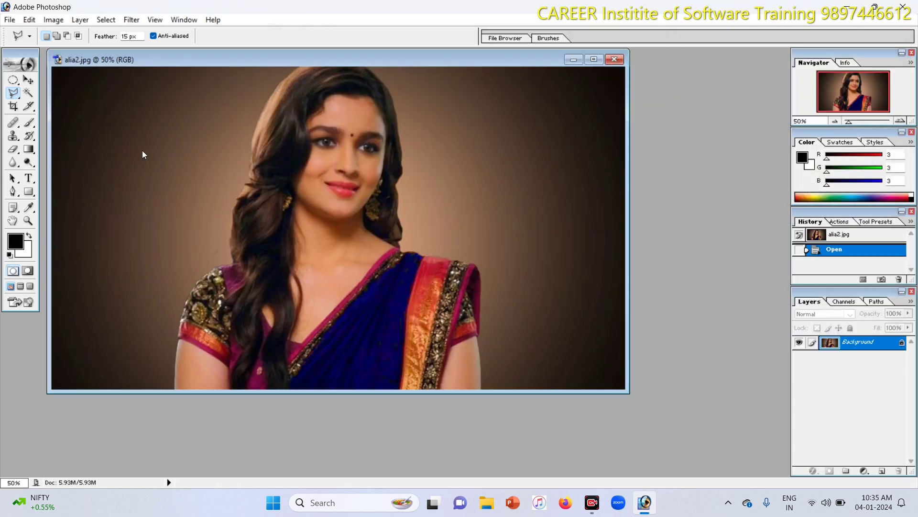
pyautogui.click(12, 98)
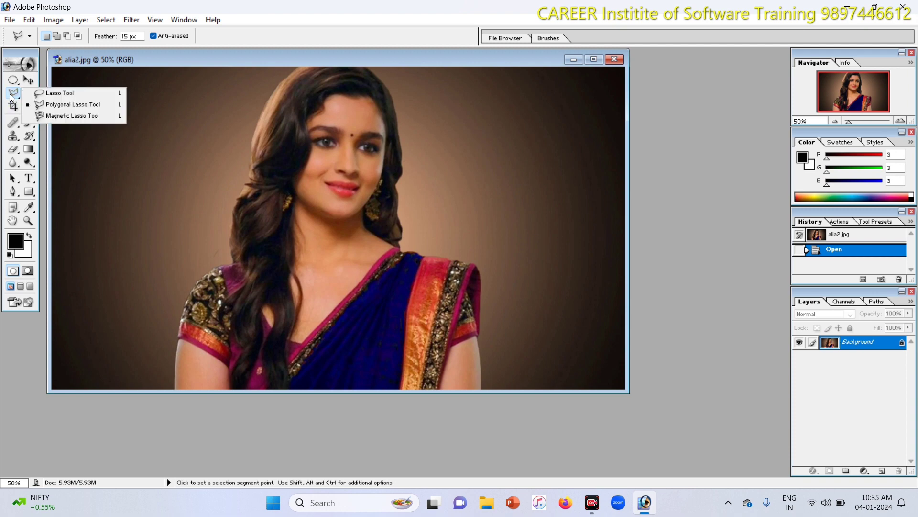
pyautogui.click(72, 104)
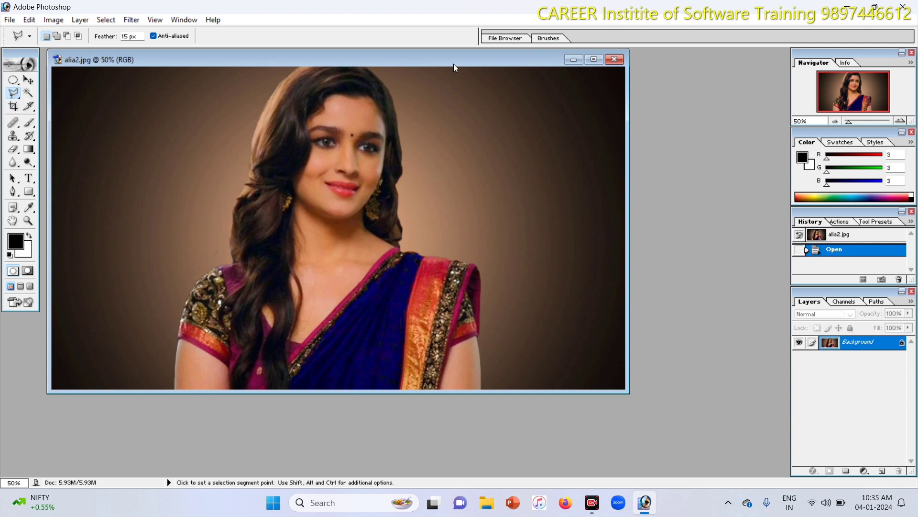
# Step: Duplicate the alia2 image as alia2 copy and close the original
pyautogui.rightClick(318, 59)
pyautogui.click(378, 66)
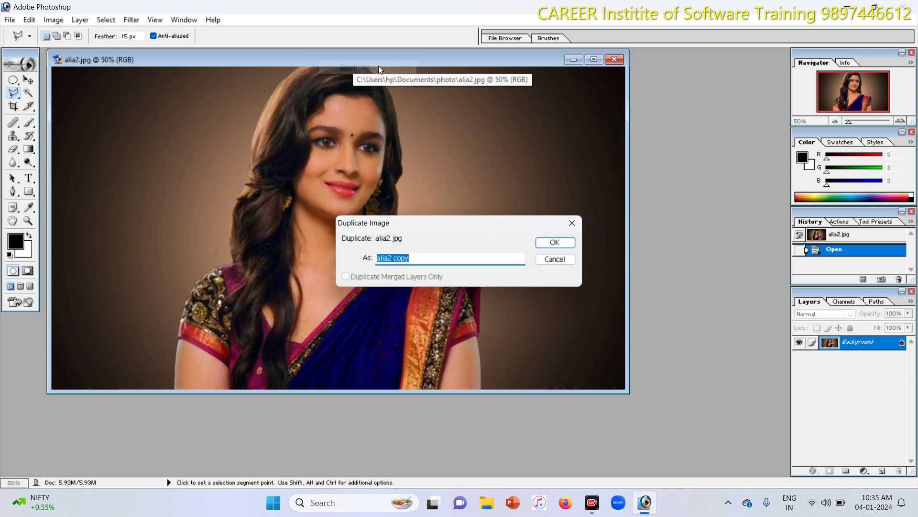
pyautogui.click(561, 243)
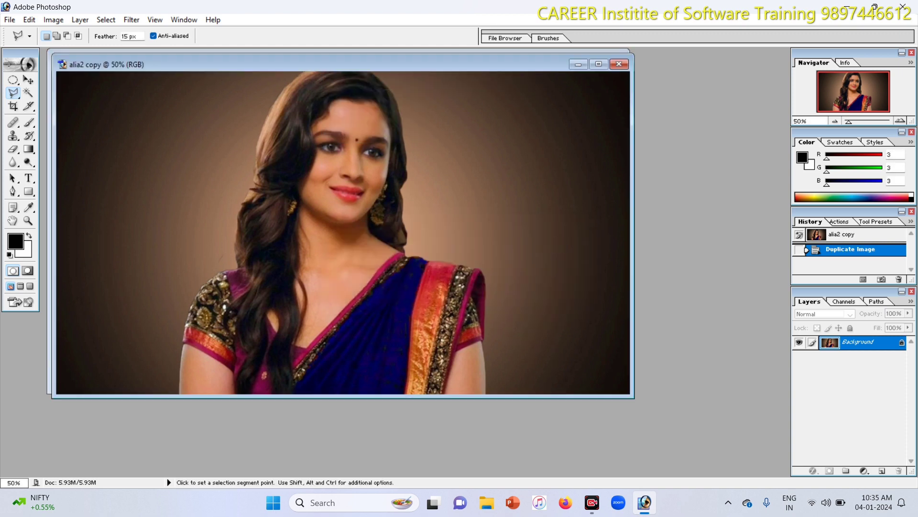
pyautogui.moveTo(409, 65); pyautogui.dragTo(472, 124)
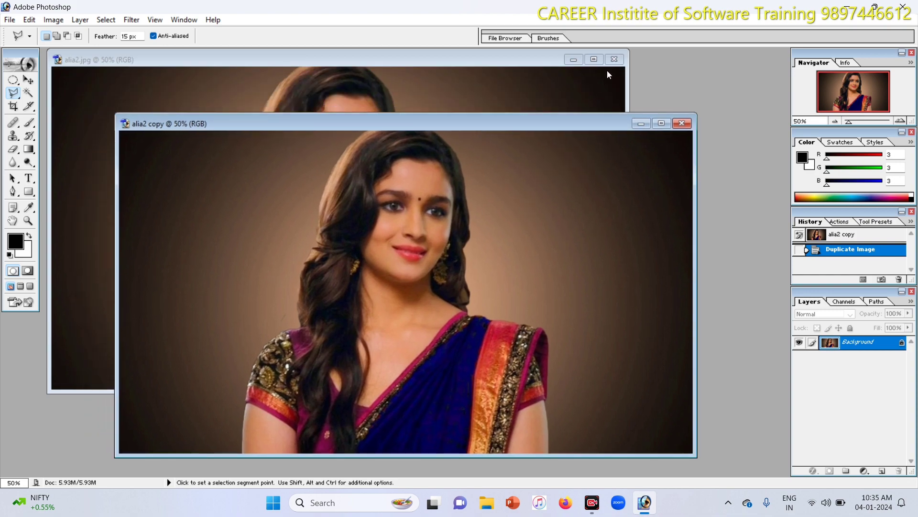
pyautogui.click(615, 59)
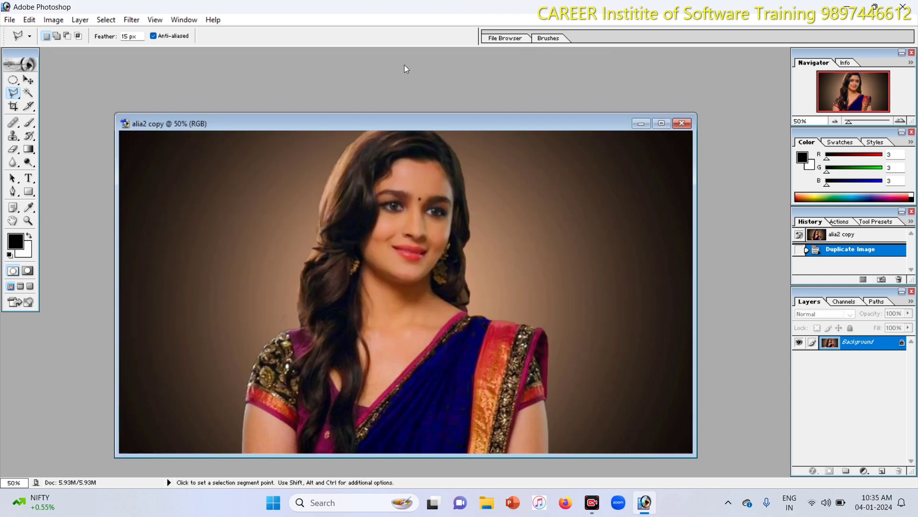
pyautogui.moveTo(374, 122); pyautogui.dragTo(345, 67)
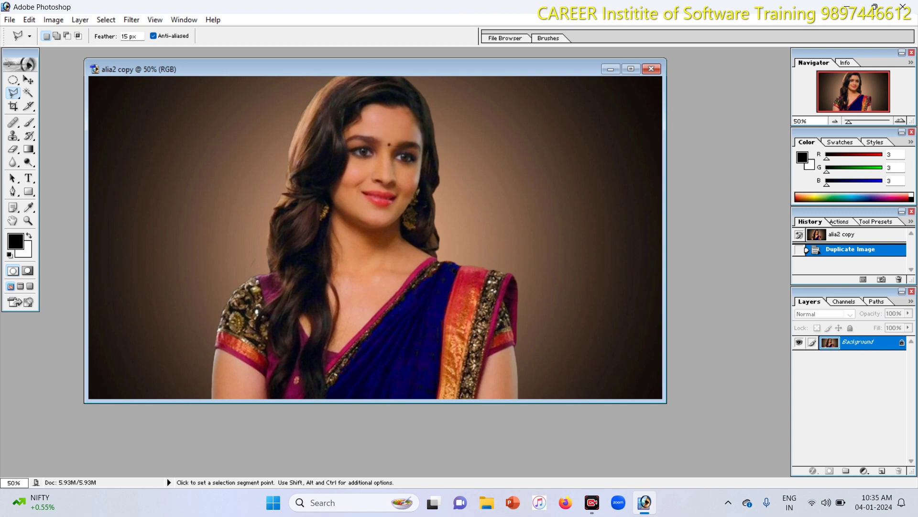
pyautogui.hotkey('ctrl', '+')
pyautogui.hotkey('ctrl', '+')
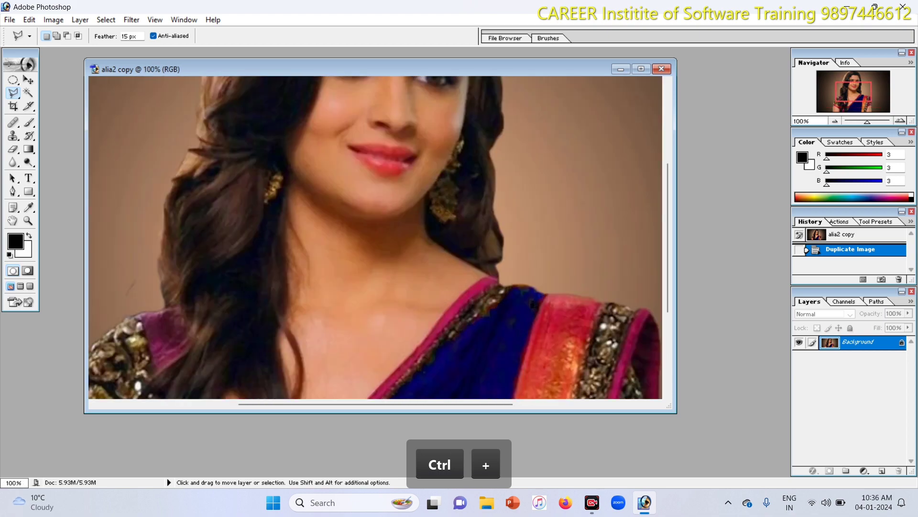
pyautogui.hotkey('ctrl', '+')
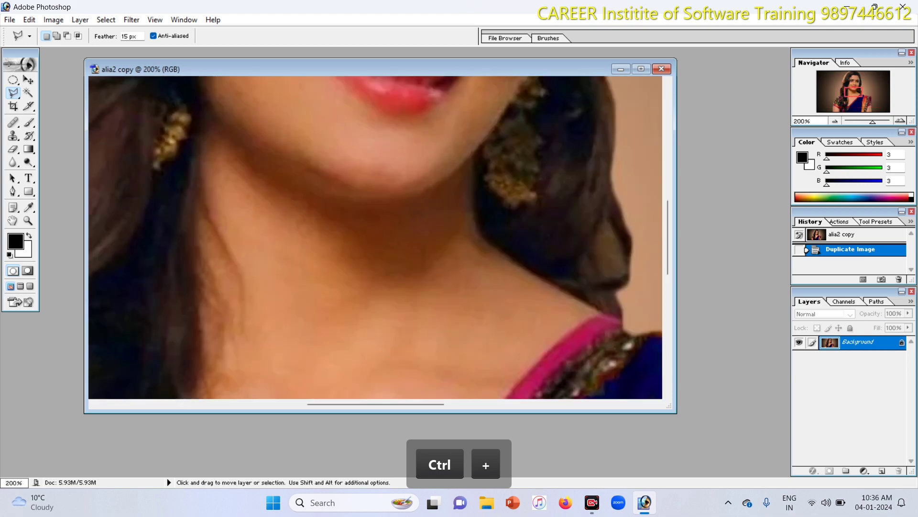
pyautogui.hotkey('ctrl', '-')
pyautogui.hotkey('ctrl', '-')
pyautogui.hotkey('ctrl', '-')
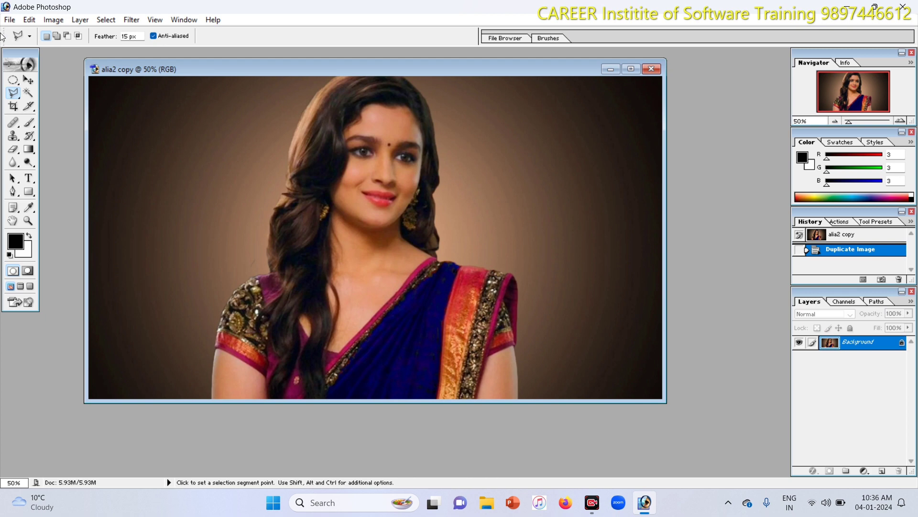
pyautogui.click(13, 93)
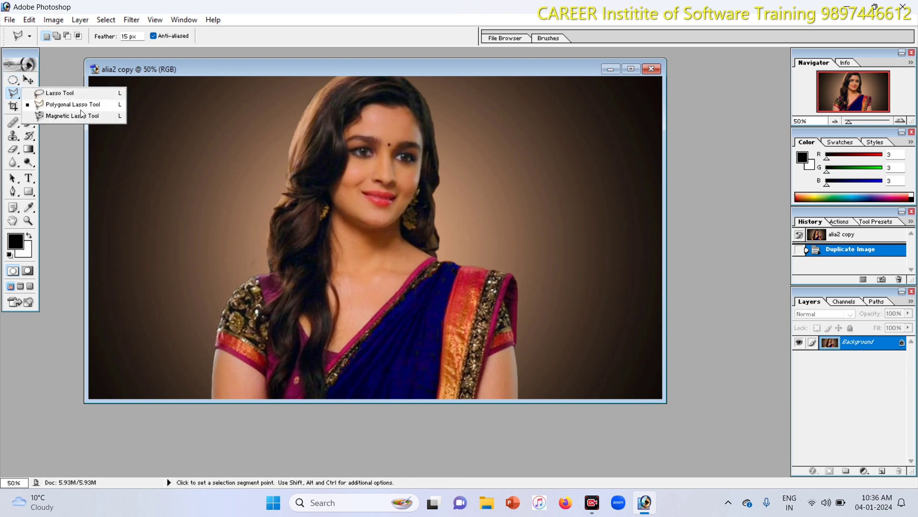
pyautogui.click(480, 223)
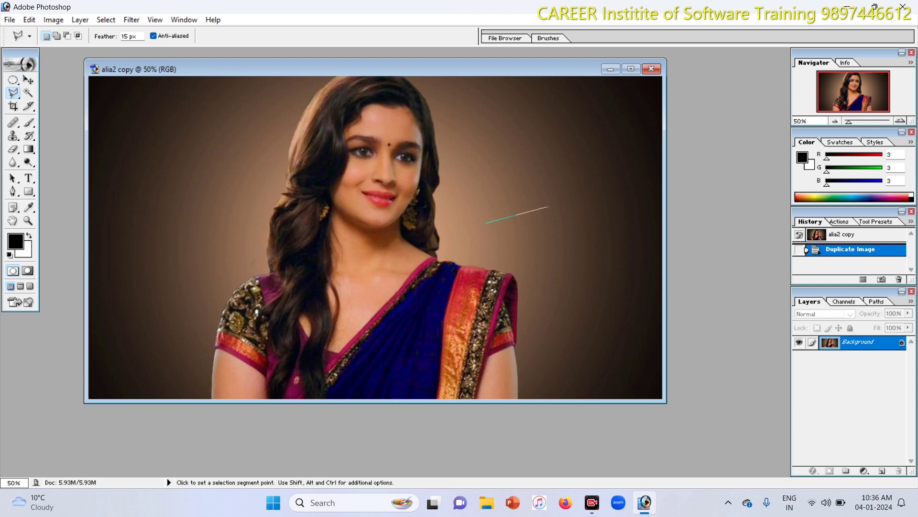
pyautogui.press('Escape')
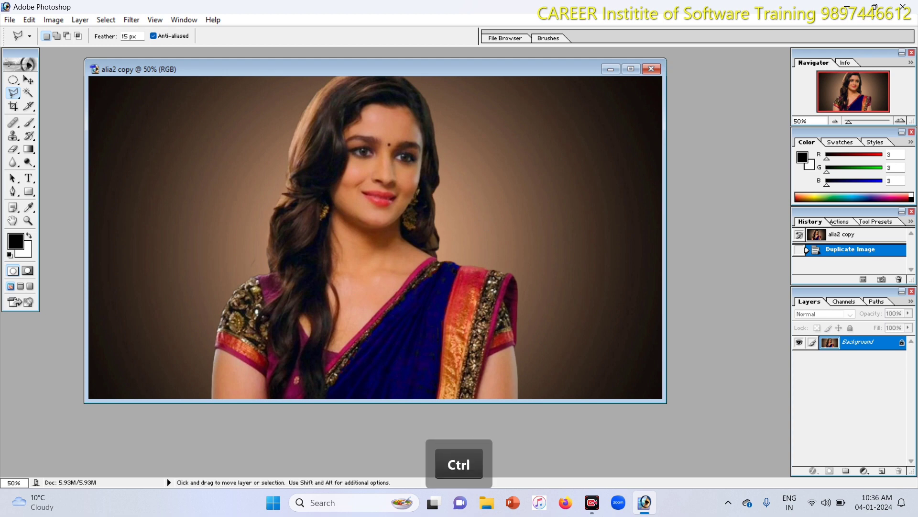
# Step: Trace the woman's outline with the Polygonal Lasso from the image's bottom edge up her left-hand arm, over the sleeve and along the lower hair
pyautogui.hotkey('ctrl', '+')
pyautogui.hotkey('ctrl', '+')
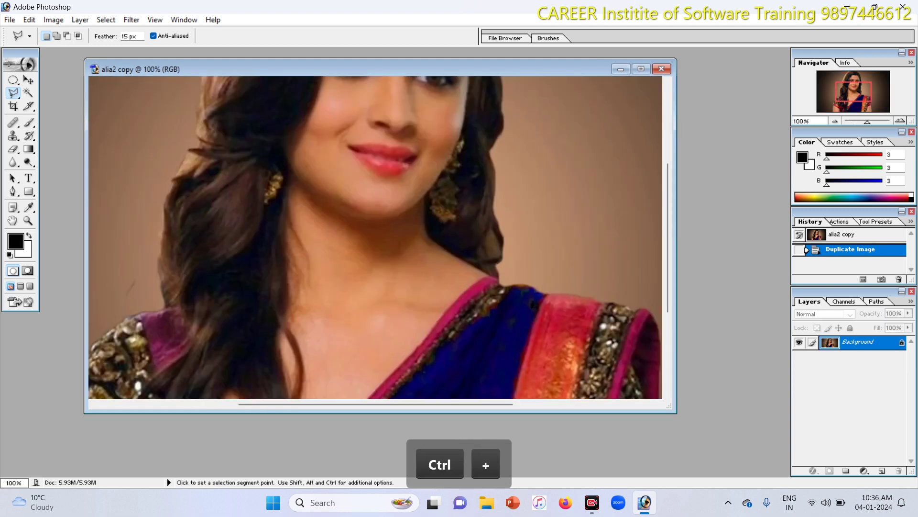
pyautogui.moveTo(677, 412); pyautogui.dragTo(764, 476)
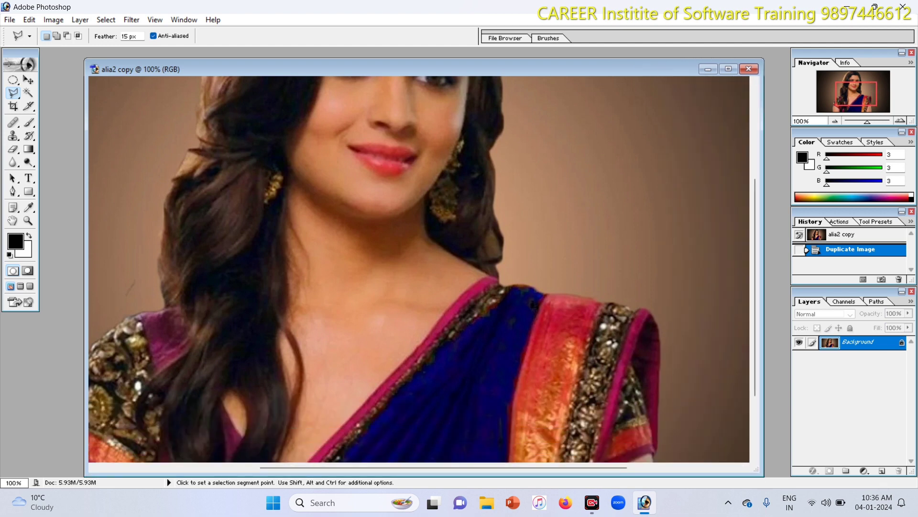
pyautogui.press('space')
pyautogui.moveTo(335, 296)
pyautogui.mouseDown()
pyautogui.moveTo(417, 227)
pyautogui.moveTo(517, 200)
pyautogui.mouseUp()
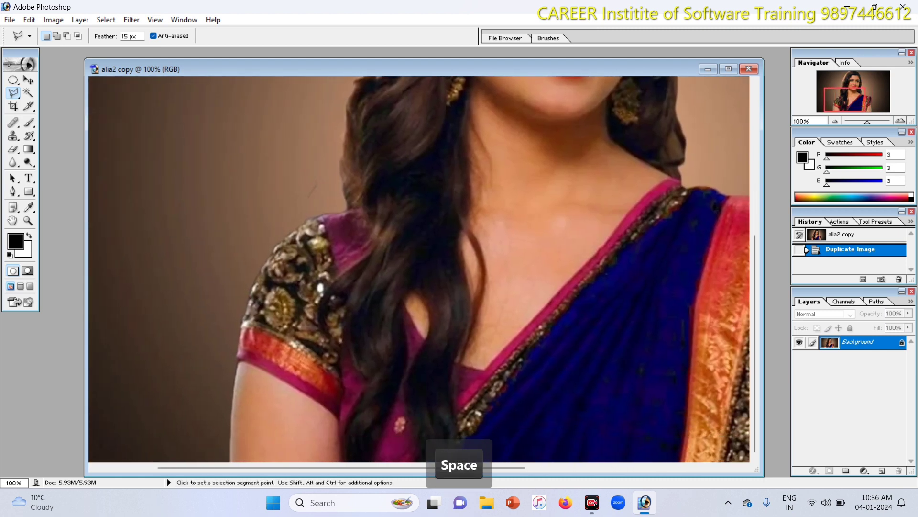
pyautogui.click(13, 93)
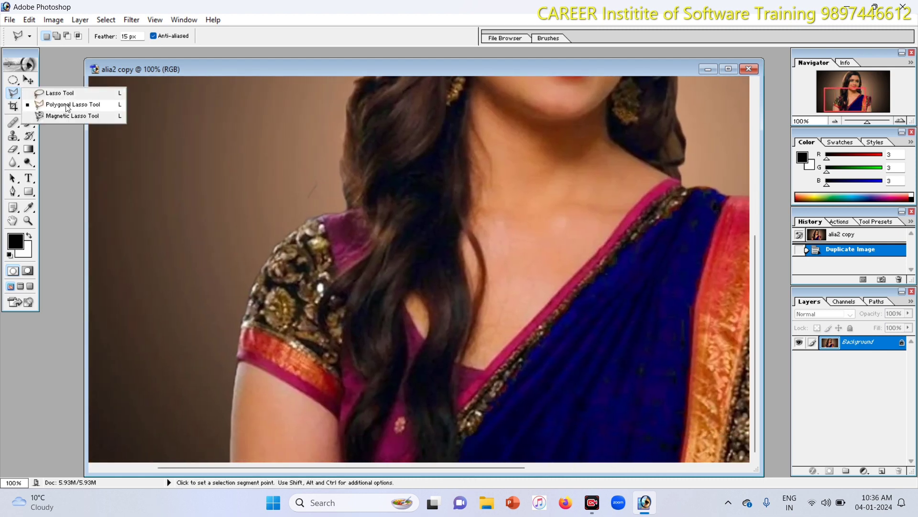
pyautogui.click(60, 141)
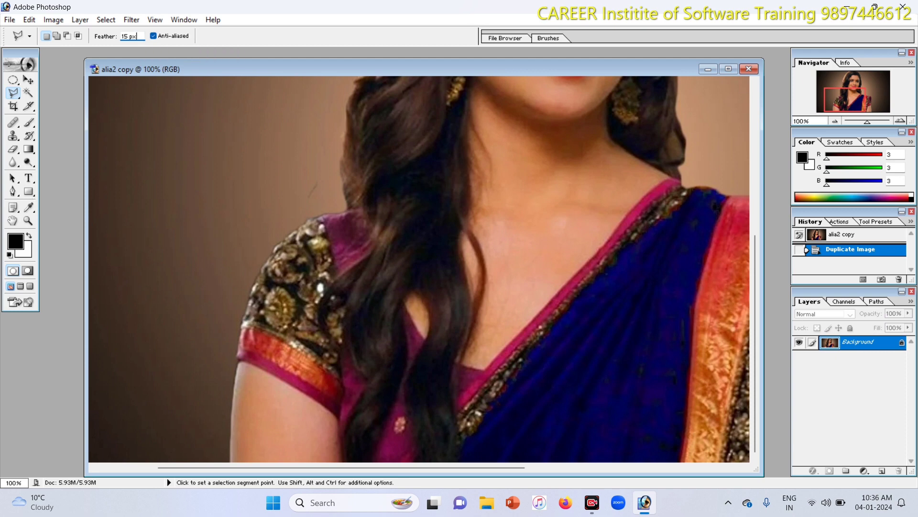
pyautogui.click(230, 461)
pyautogui.click(230, 415)
pyautogui.click(239, 365)
pyautogui.click(242, 322)
pyautogui.click(304, 223)
pyautogui.click(324, 216)
pyautogui.click(339, 184)
pyautogui.click(343, 157)
pyautogui.click(343, 127)
pyautogui.click(349, 100)
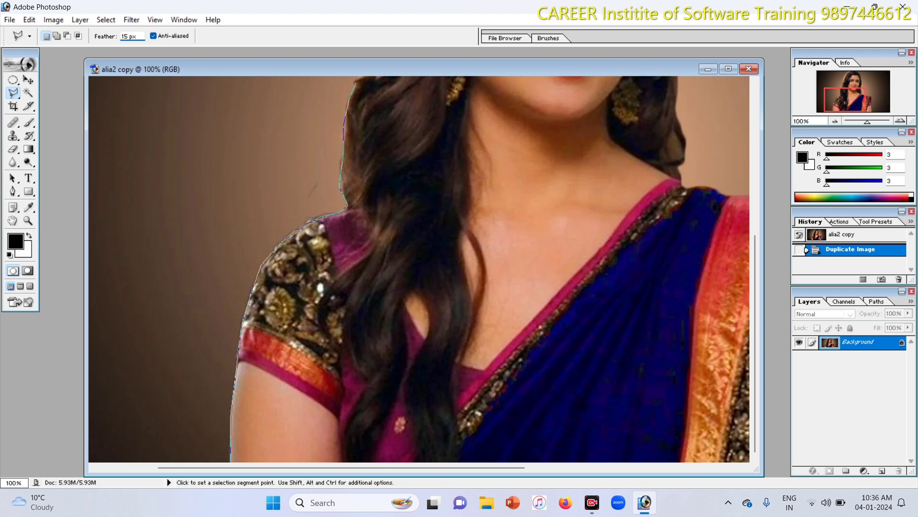
# Step: Continue the lasso outline up the outer edge of the hair and across the top of the head
pyautogui.press('space')
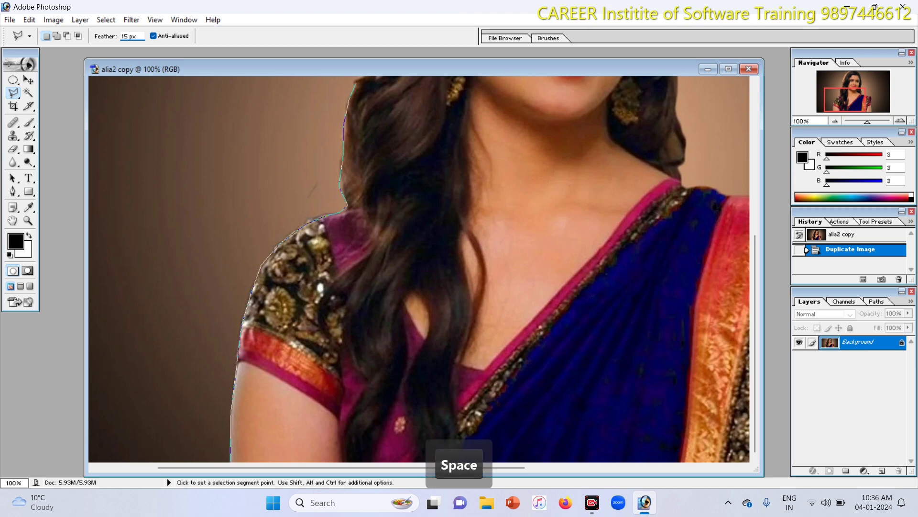
pyautogui.moveTo(356, 83)
pyautogui.mouseDown()
pyautogui.moveTo(343, 170)
pyautogui.moveTo(299, 295)
pyautogui.mouseUp()
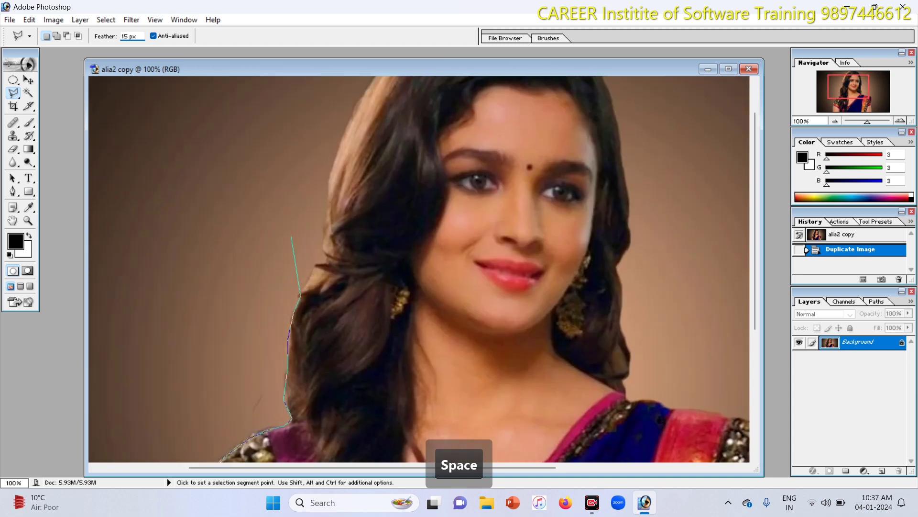
pyautogui.click(324, 251)
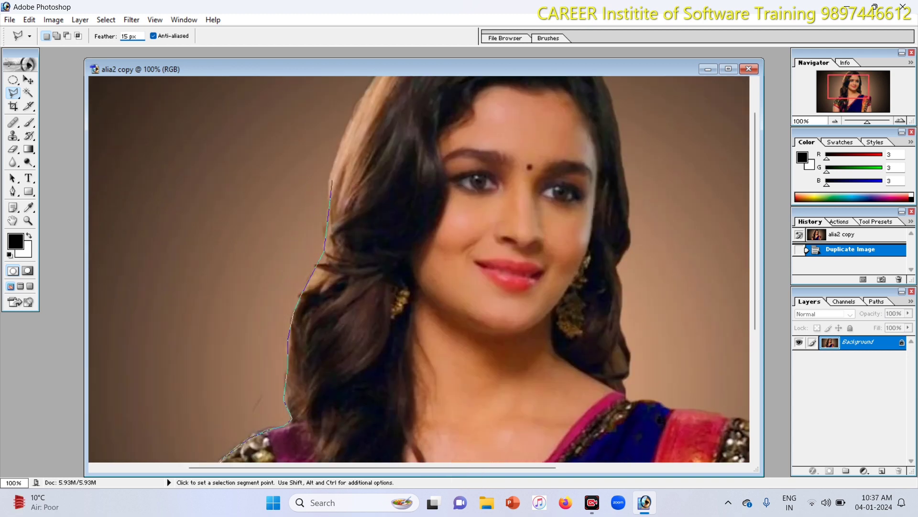
pyautogui.click(330, 184)
pyautogui.click(350, 118)
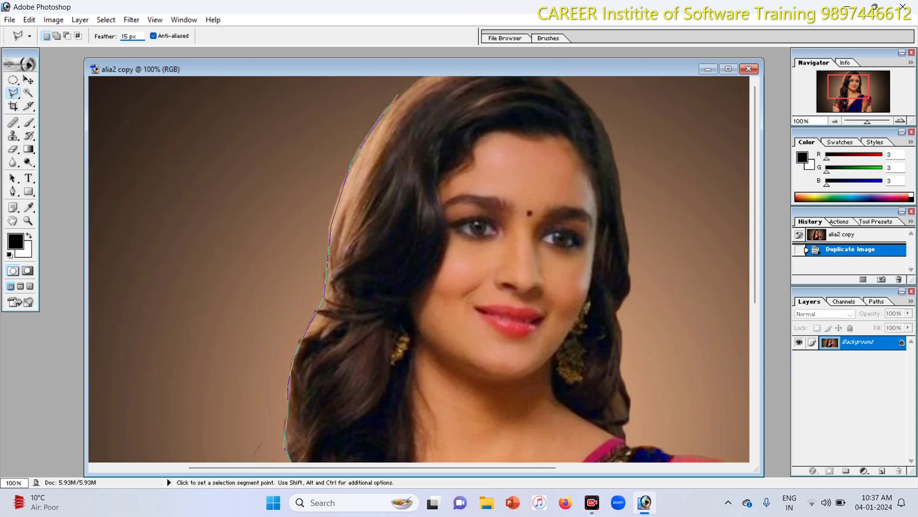
pyautogui.click(400, 95)
pyautogui.click(566, 76)
# Step: Place a few stray lasso points beside the hair and remove them back to the top of the head
pyautogui.click(596, 111)
pyautogui.click(643, 130)
pyautogui.click(638, 179)
pyautogui.click(613, 198)
pyautogui.press('Delete')
pyautogui.press('Delete')
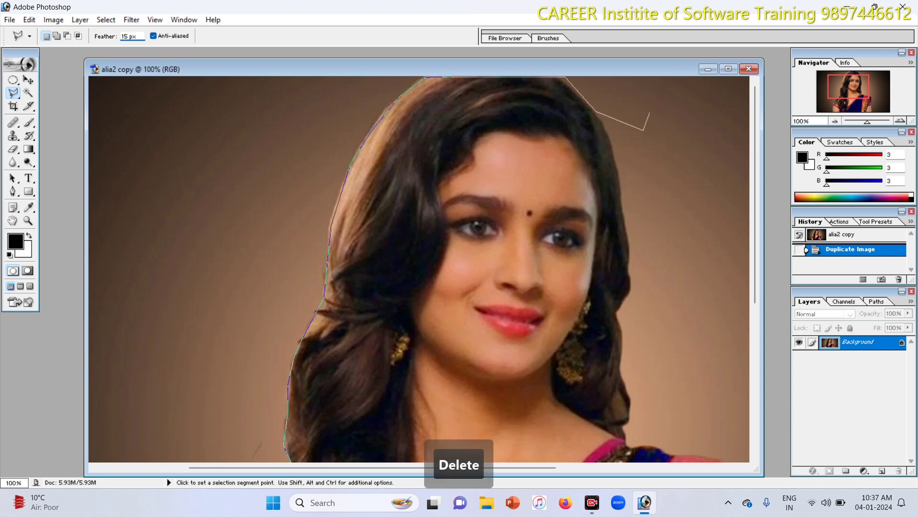
pyautogui.press('Delete')
pyautogui.press('Delete')
pyautogui.press('Delete')
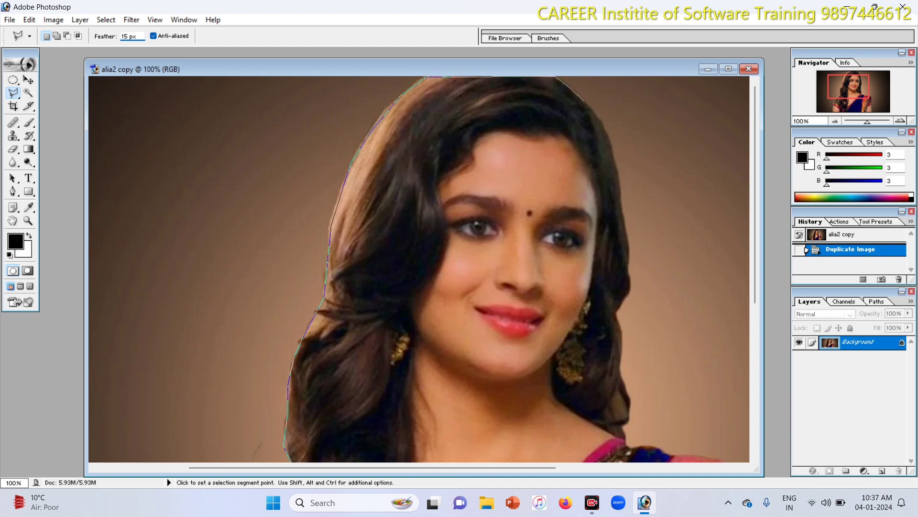
# Step: Continue the lasso outline down the other side of the hair to where it meets the shoulder
pyautogui.click(602, 126)
pyautogui.click(622, 213)
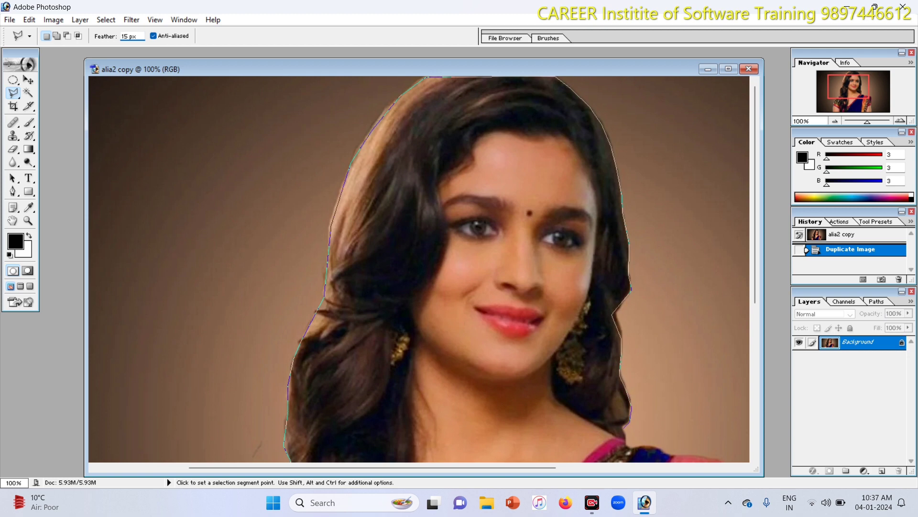
pyautogui.click(627, 450)
# Step: Trace the shoulder, saree border and arm down to the image's bottom edge and close the outline into a selection
pyautogui.press('space')
pyautogui.moveTo(655, 427); pyautogui.dragTo(382, 197)
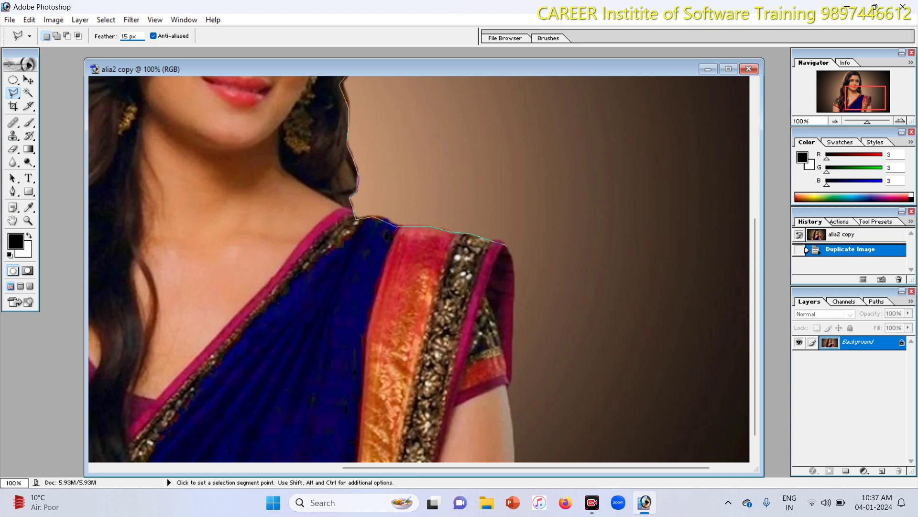
pyautogui.click(513, 262)
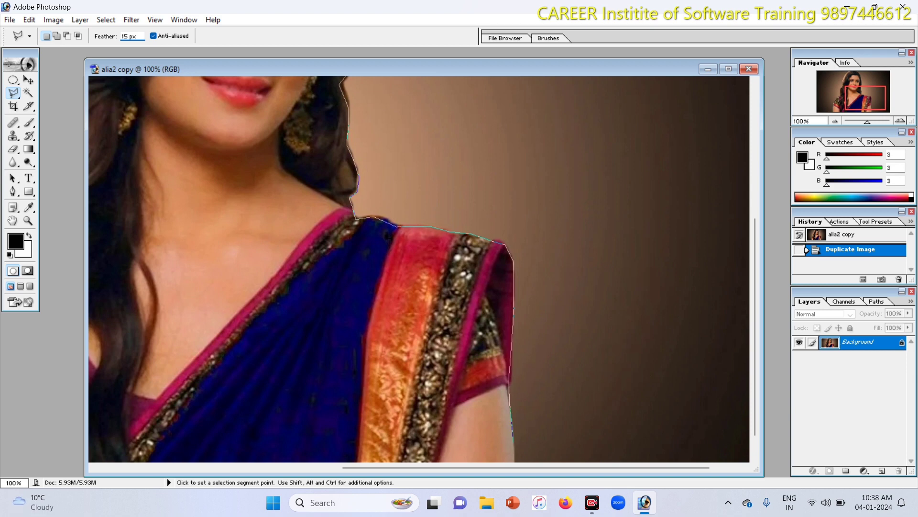
pyautogui.press('space')
pyautogui.moveTo(513, 436); pyautogui.dragTo(495, 408)
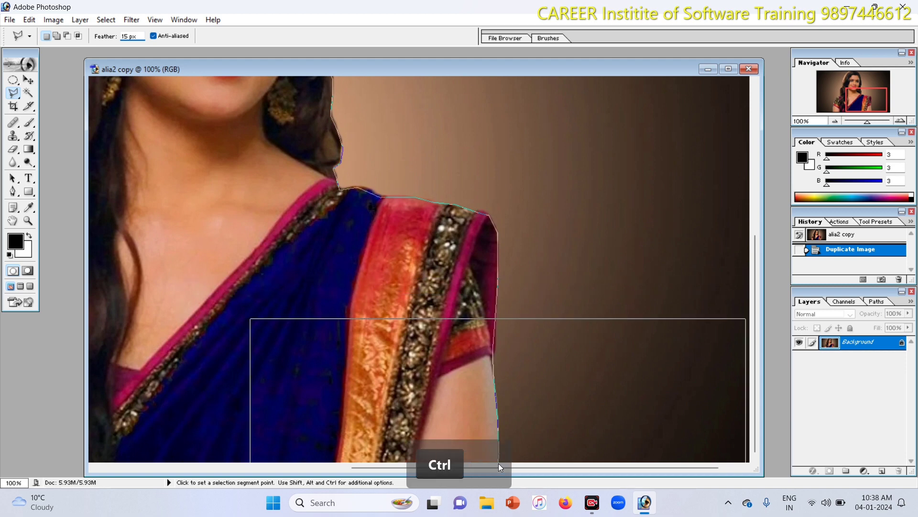
pyautogui.hotkey('ctrl', '-')
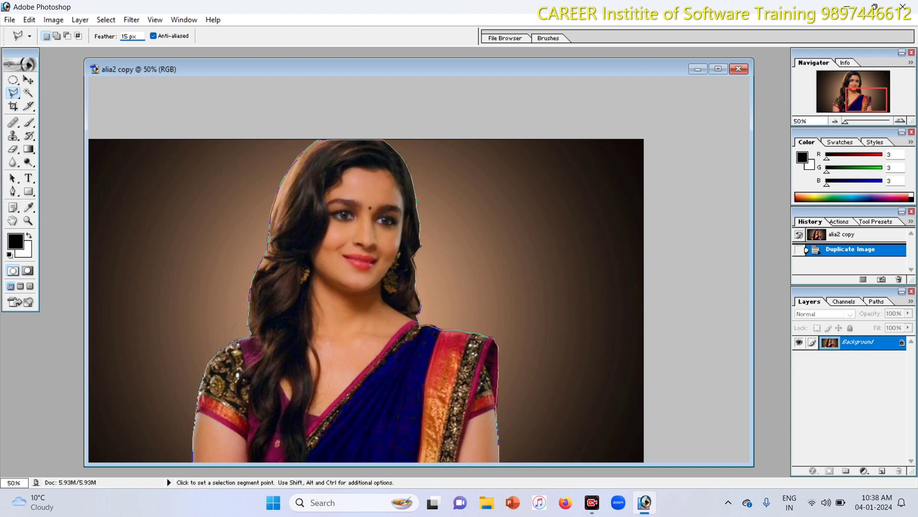
pyautogui.press('Return')
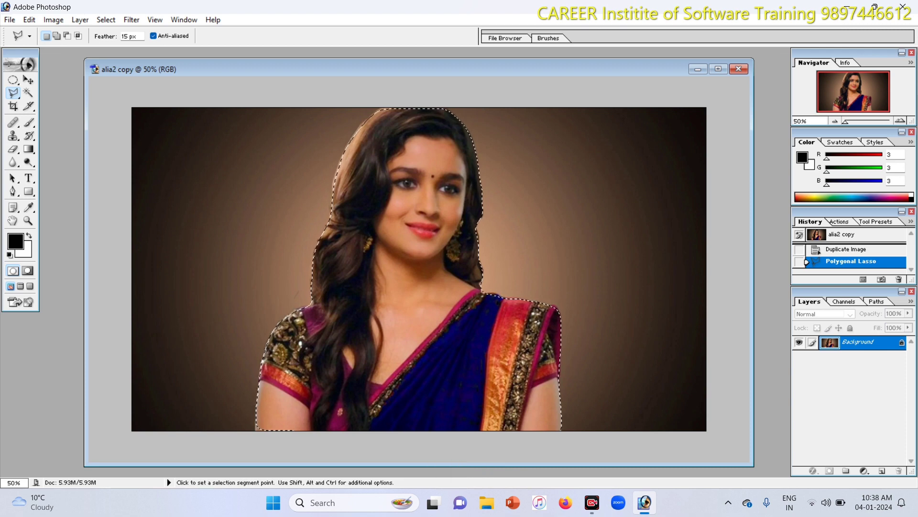
# Step: Check the image size of alia2 copy and leave it as it is
pyautogui.rightClick(513, 69)
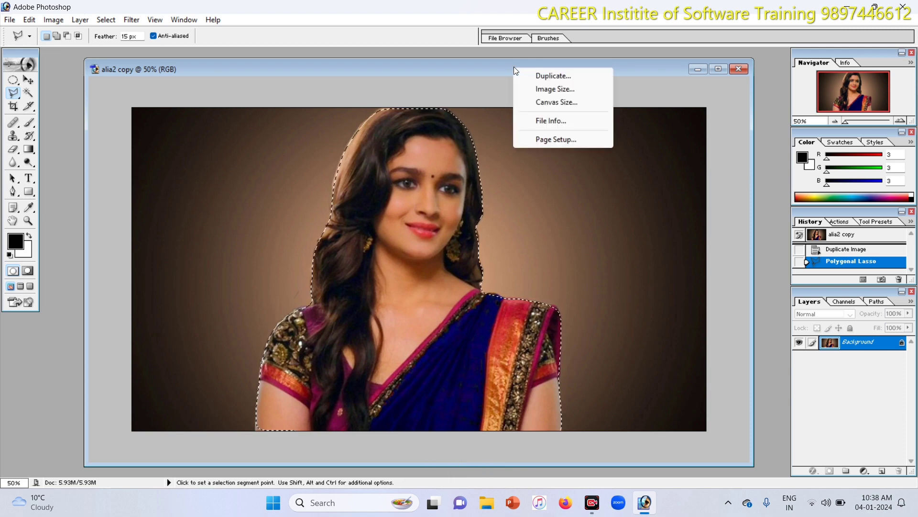
pyautogui.click(552, 88)
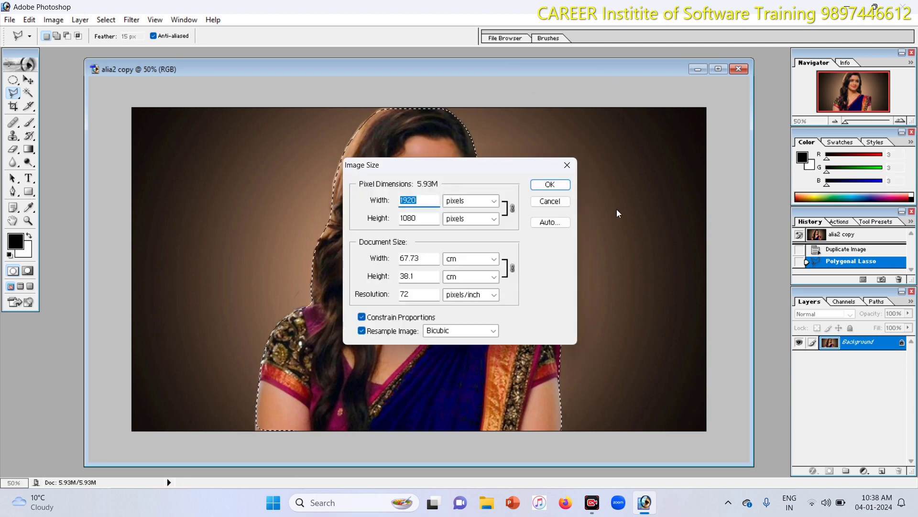
pyautogui.click(550, 201)
# Step: Create a new white 1280 x 720 pixel RGB document at 72 pixels/inch and place it beside the alia2 copy
pyautogui.moveTo(613, 70); pyautogui.dragTo(261, 80)
pyautogui.hotkey('ctrl', 'n')
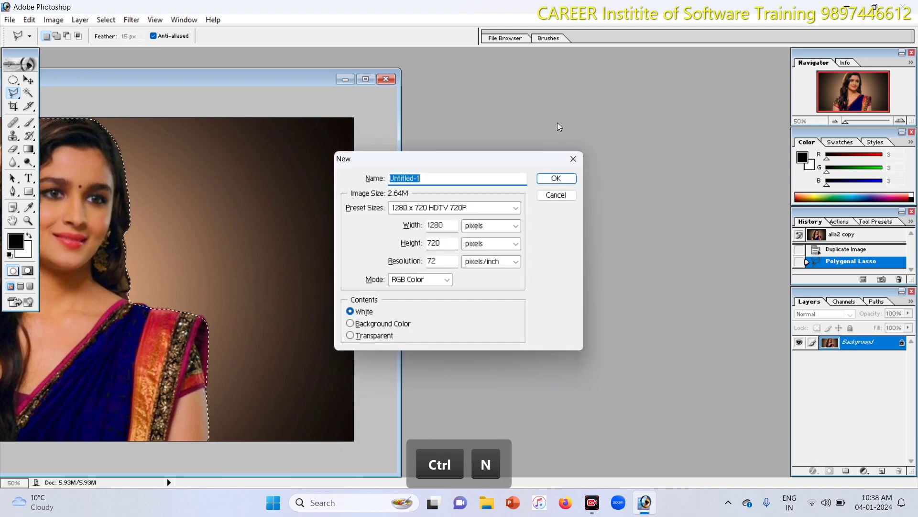
pyautogui.click(551, 178)
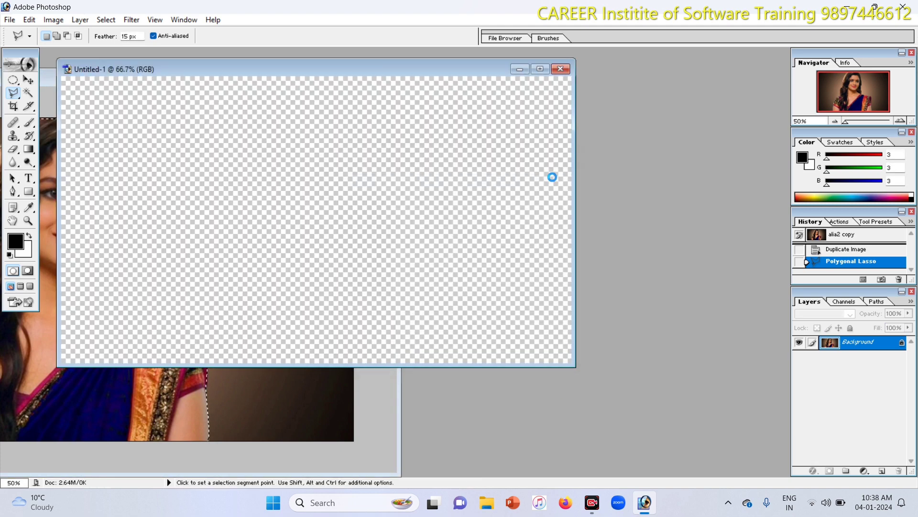
pyautogui.moveTo(346, 70); pyautogui.dragTo(573, 91)
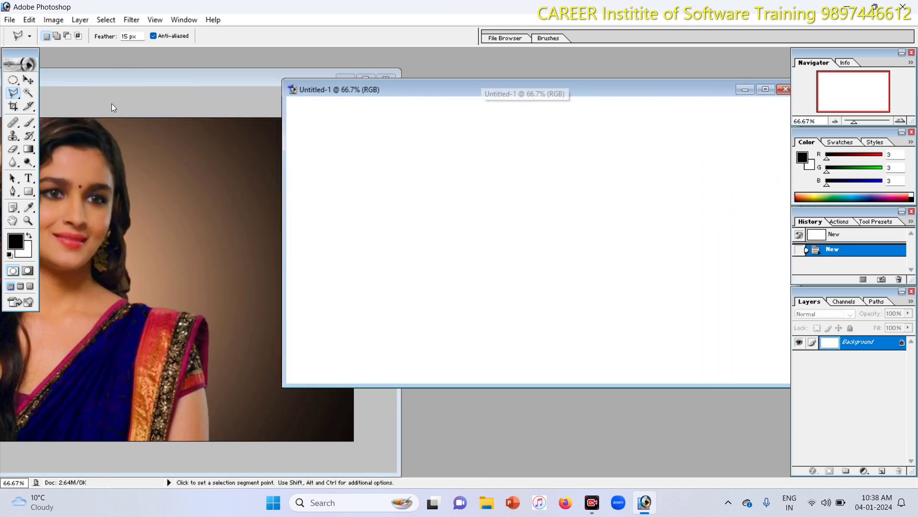
# Step: Copy the selected woman into the new document with the Move tool and shift her down so her whole head fits on the canvas
pyautogui.click(27, 79)
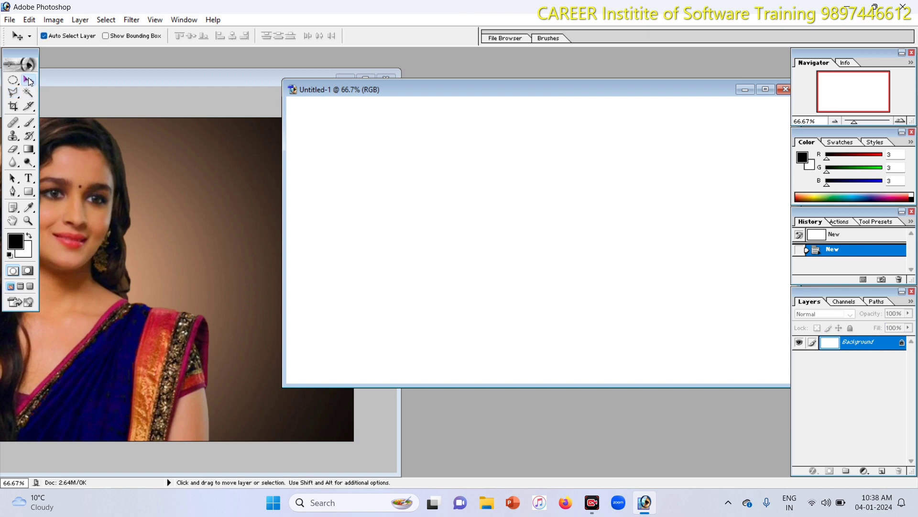
pyautogui.click(77, 221)
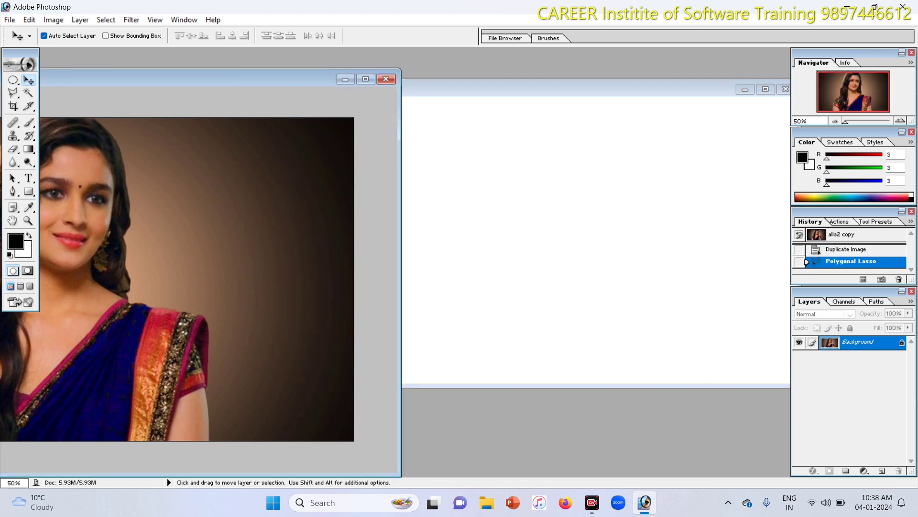
pyautogui.moveTo(77, 238); pyautogui.dragTo(560, 242)
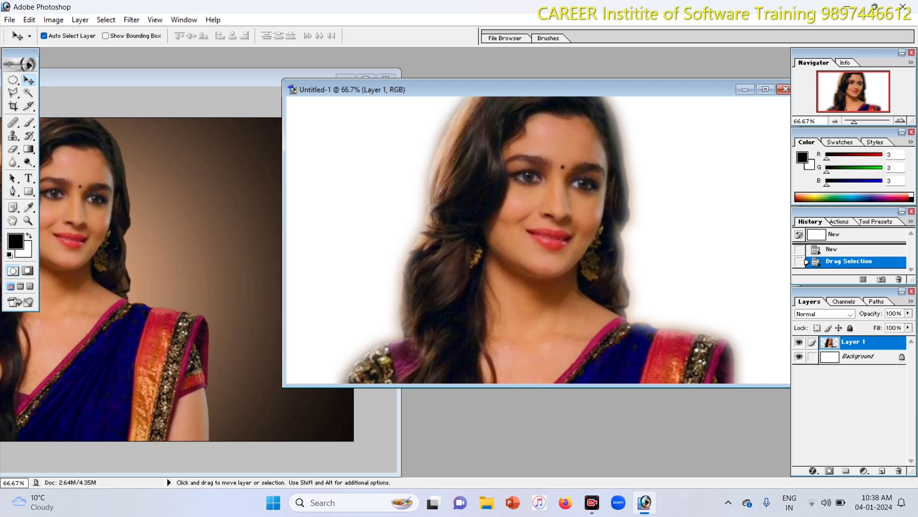
pyautogui.moveTo(588, 91); pyautogui.dragTo(465, 86)
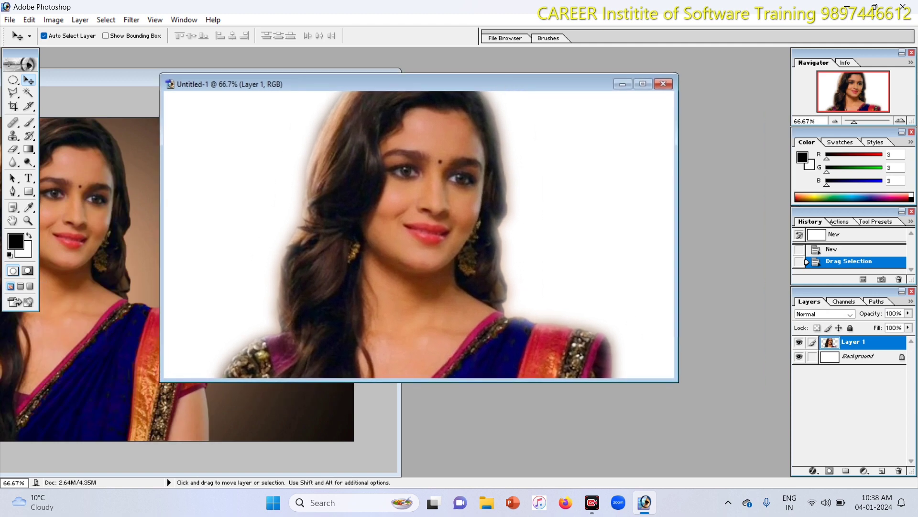
pyautogui.moveTo(430, 216); pyautogui.dragTo(410, 271)
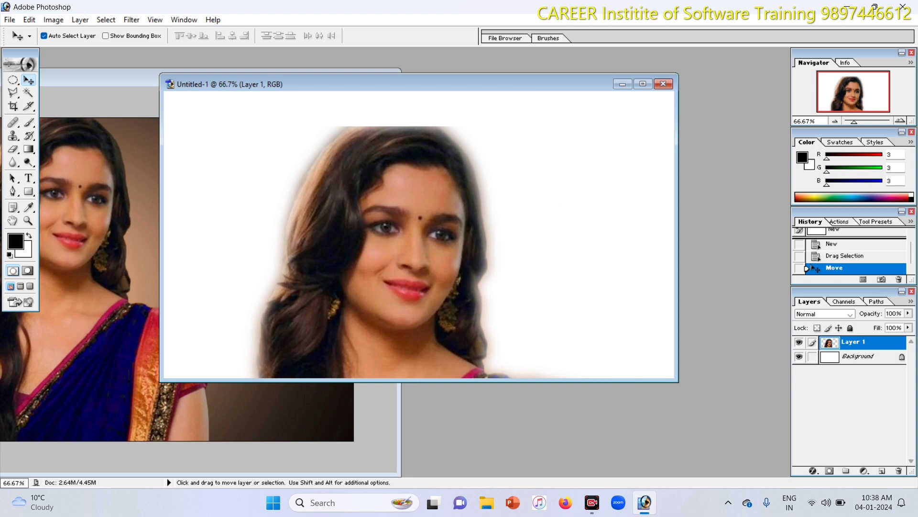
# Step: Scale the woman's layer proportionally to 68.2% and move it to the middle of the canvas so her head and torso fit
pyautogui.hotkey('ctrl', 't')
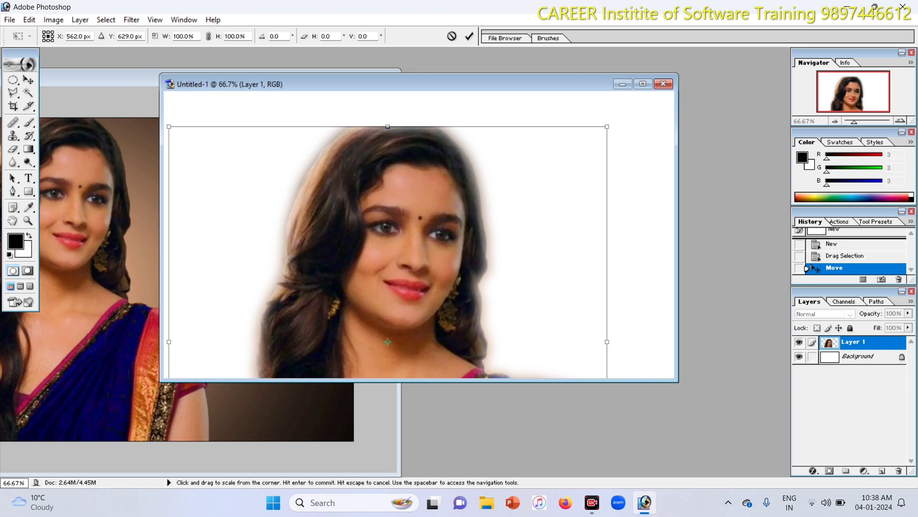
pyautogui.moveTo(606, 126); pyautogui.dragTo(467, 263)
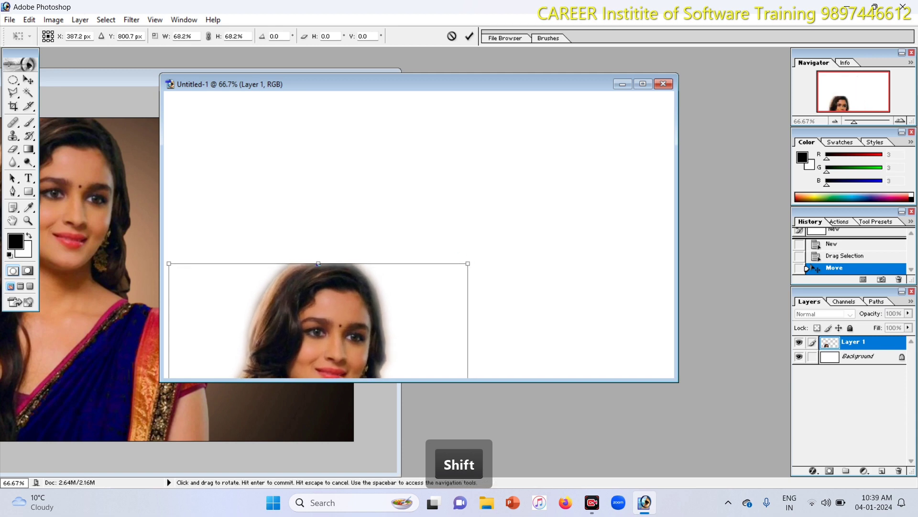
pyautogui.moveTo(335, 333); pyautogui.dragTo(445, 161)
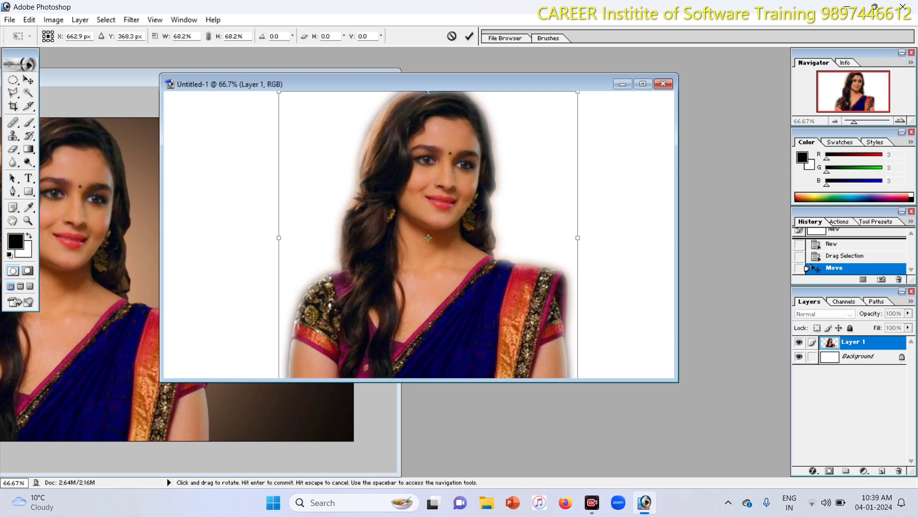
pyautogui.press('Return')
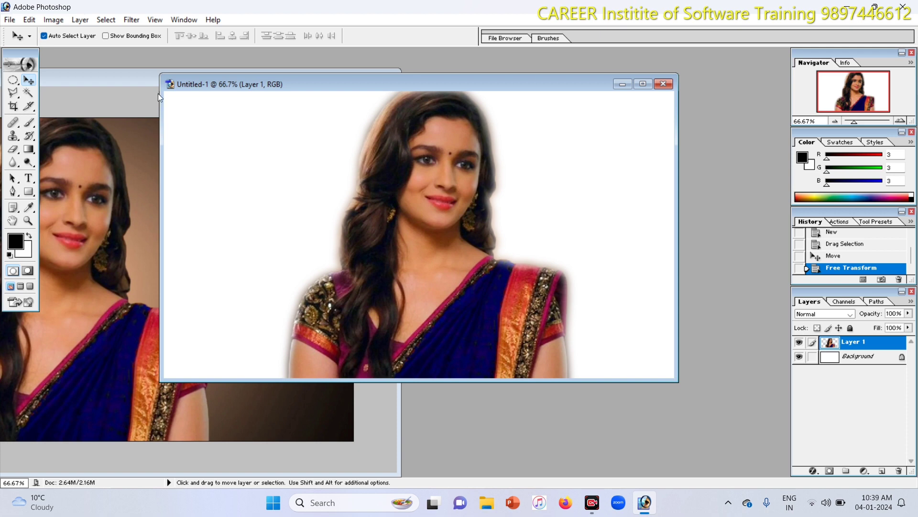
# Step: Crop the new document closely around the woman, trimming the empty white areas at both sides over the full height
pyautogui.click(12, 106)
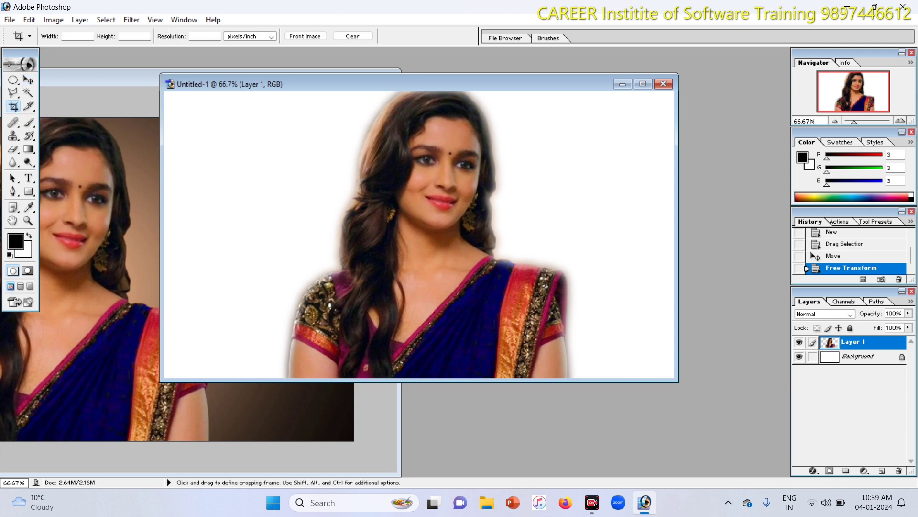
pyautogui.moveTo(324, 265); pyautogui.dragTo(596, 394)
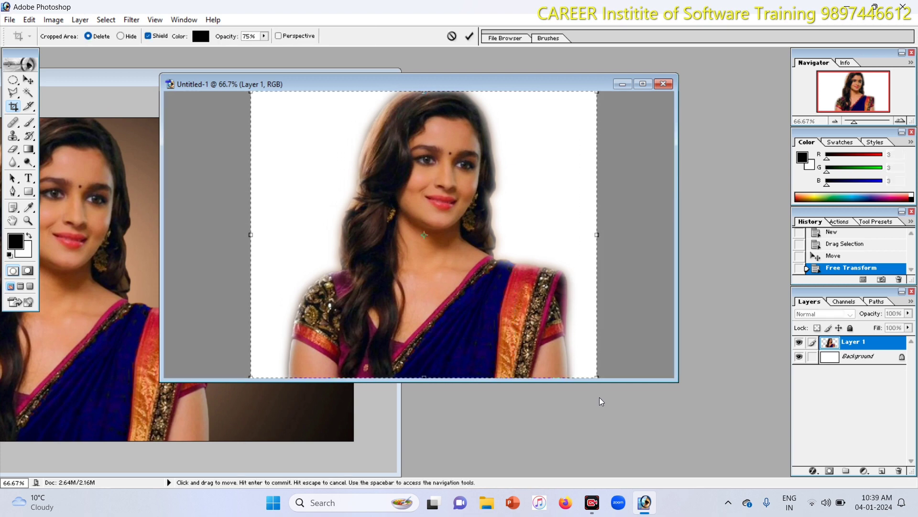
pyautogui.press('Return')
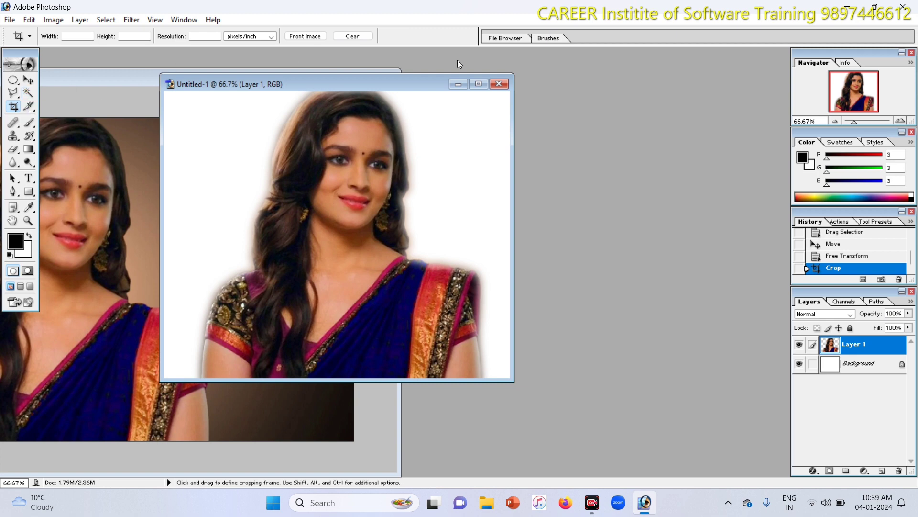
# Step: Close Untitled-1 and alia2 copy without saving either document
pyautogui.click(499, 83)
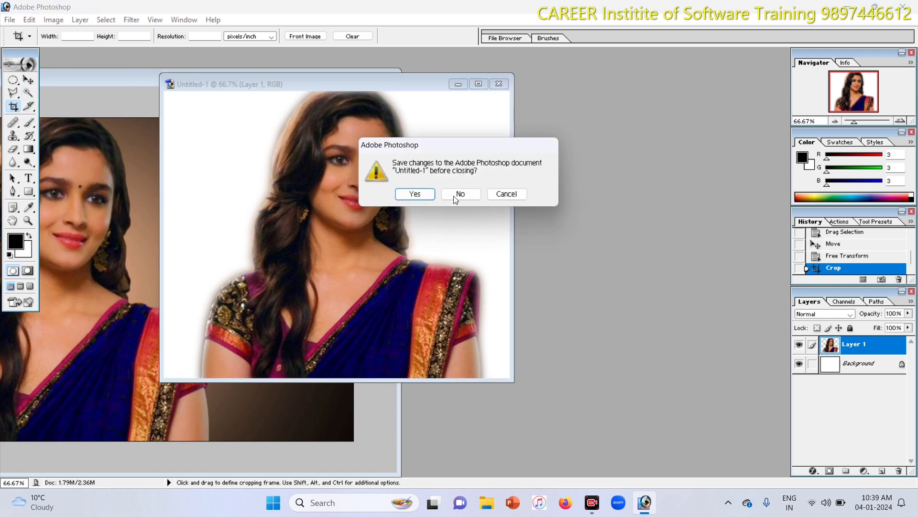
pyautogui.click(460, 193)
pyautogui.click(383, 79)
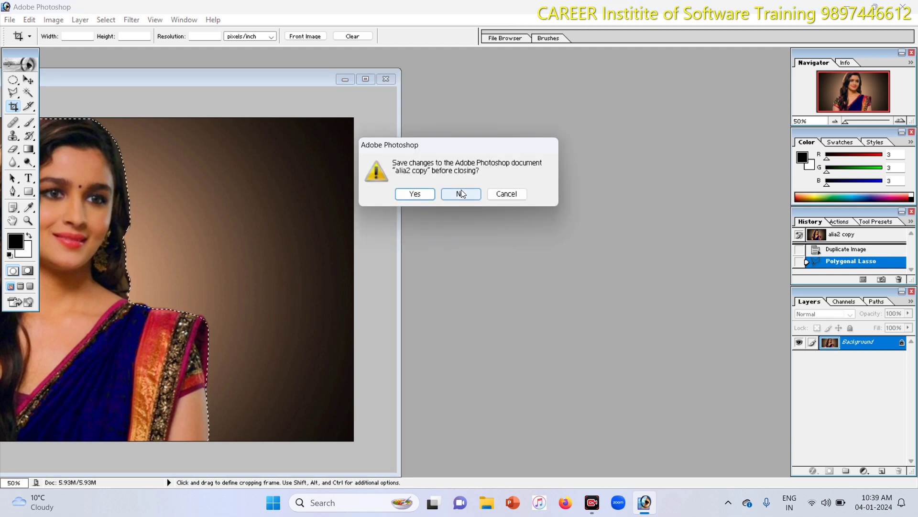
pyautogui.click(461, 192)
# Step: Open magic6 from the photo folder and move its window toward the middle of the workspace
pyautogui.doubleClick(528, 203)
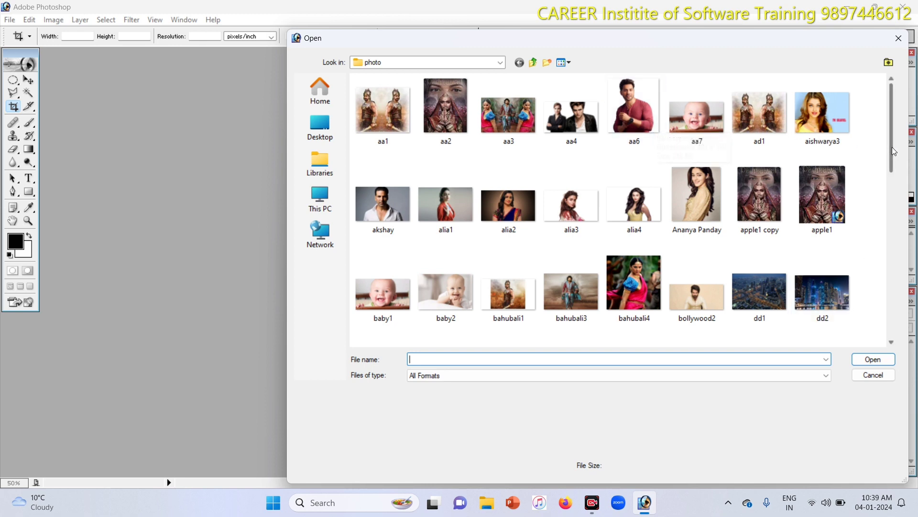
pyautogui.moveTo(891, 147); pyautogui.dragTo(904, 291)
pyautogui.click(445, 297)
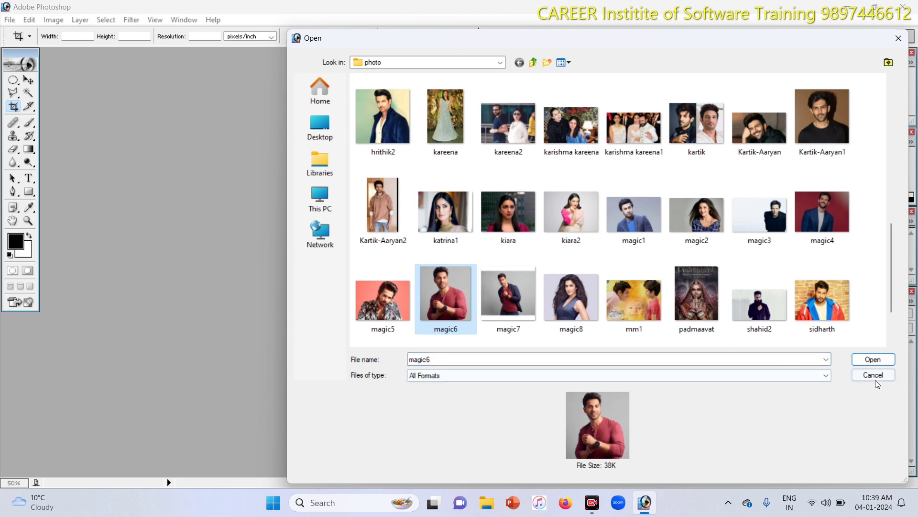
pyautogui.click(878, 365)
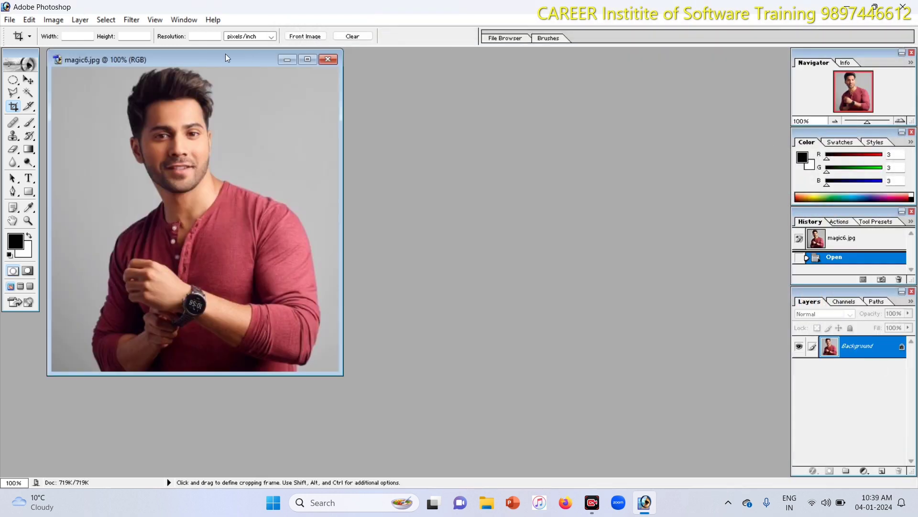
pyautogui.moveTo(227, 58); pyautogui.dragTo(369, 70)
# Step: Select the grey background with the Magic Wand at tolerance 35, adding the missed lower-left corner to the selection
pyautogui.click(29, 94)
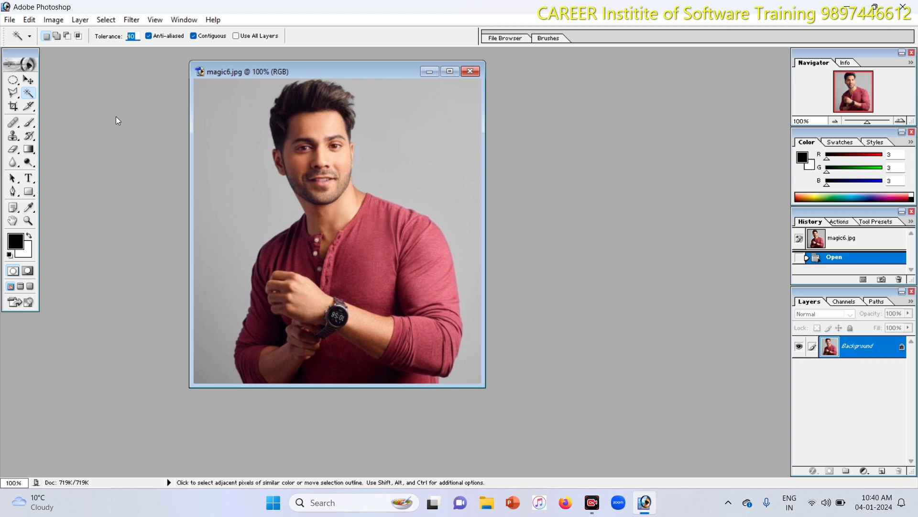
pyautogui.write('35')
pyautogui.press('Return')
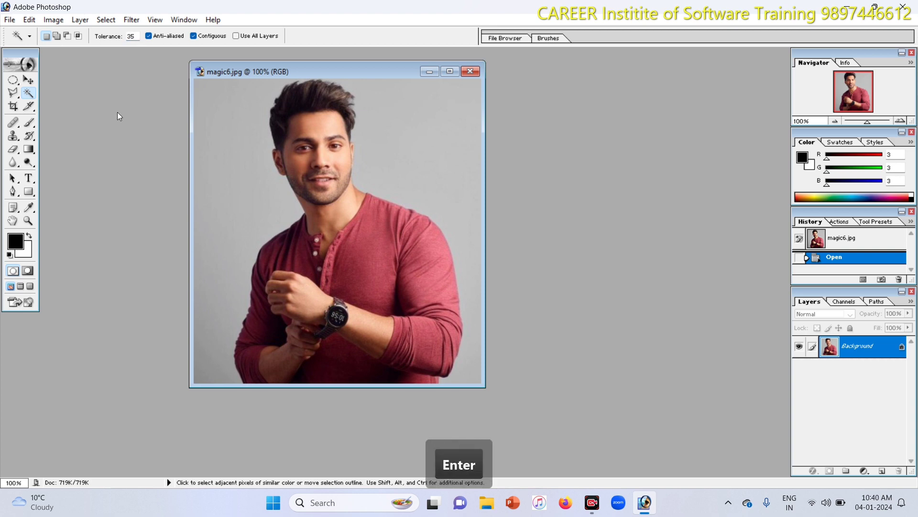
pyautogui.click(235, 139)
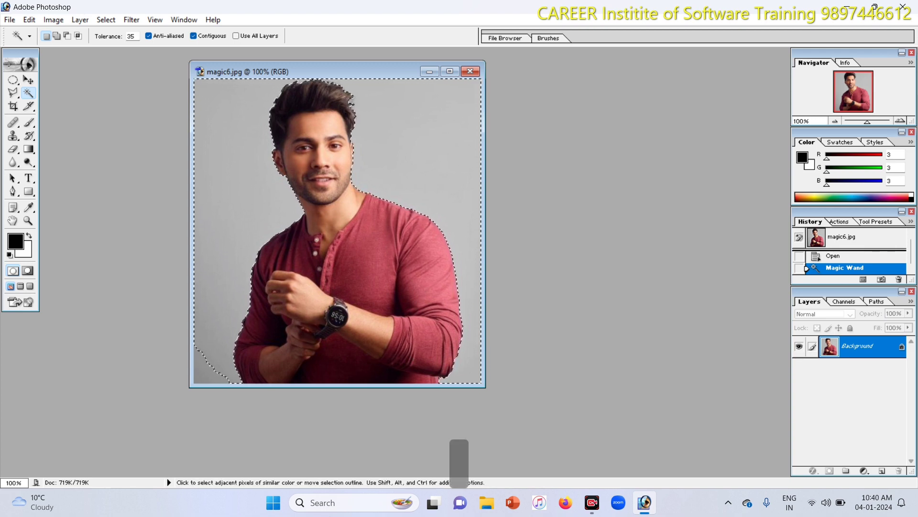
pyautogui.keyDown('shift'); pyautogui.click(206, 376); pyautogui.keyUp('shift')
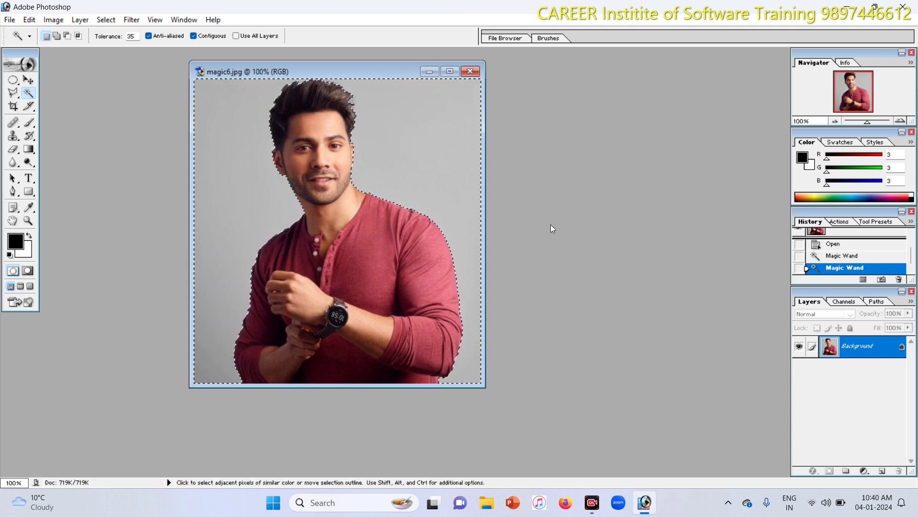
# Step: Undo both background selections and look up the Step Backward command among the editing commands
pyautogui.hotkey('ctrl', 'z')
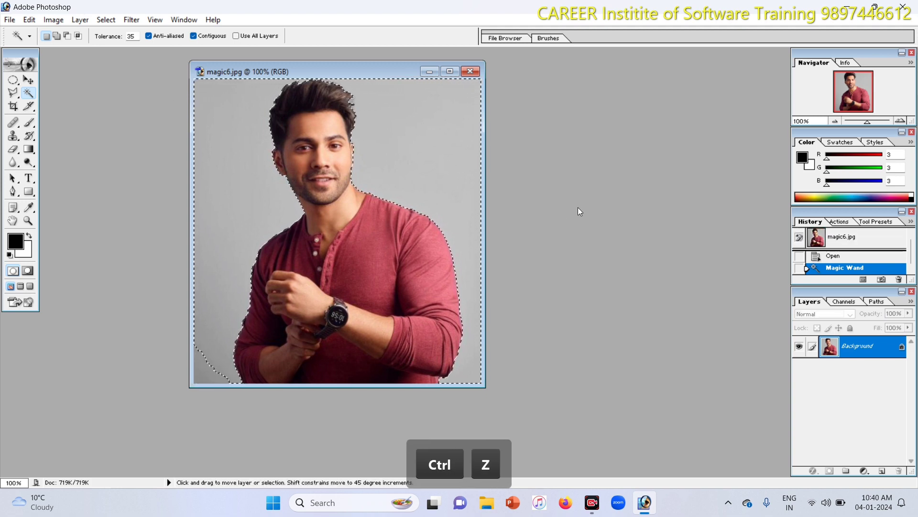
pyautogui.hotkey('ctrl', 'alt', 'z')
pyautogui.hotkey('ctrl', 'alt', 'z')
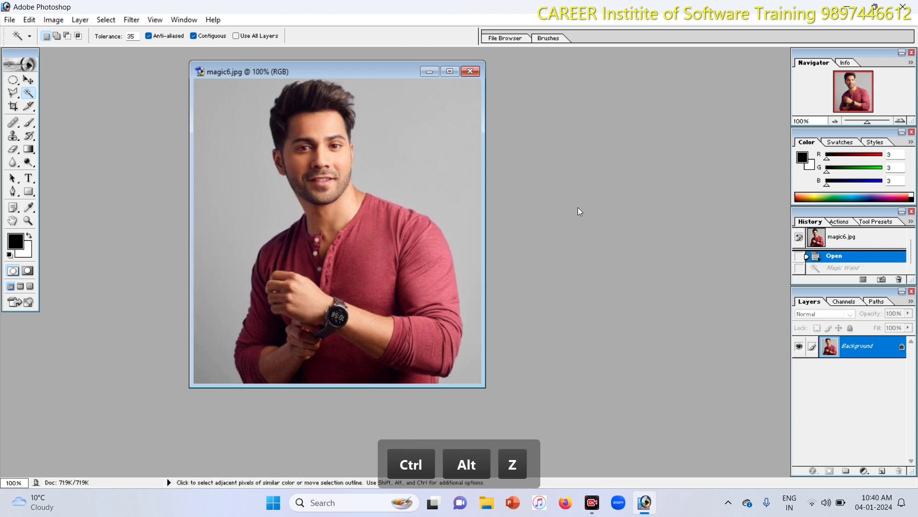
pyautogui.click(26, 21)
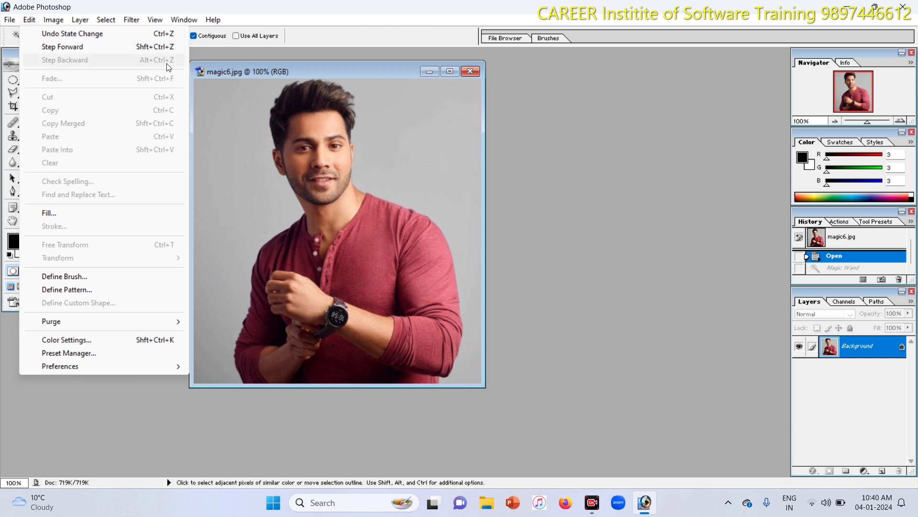
pyautogui.click(564, 164)
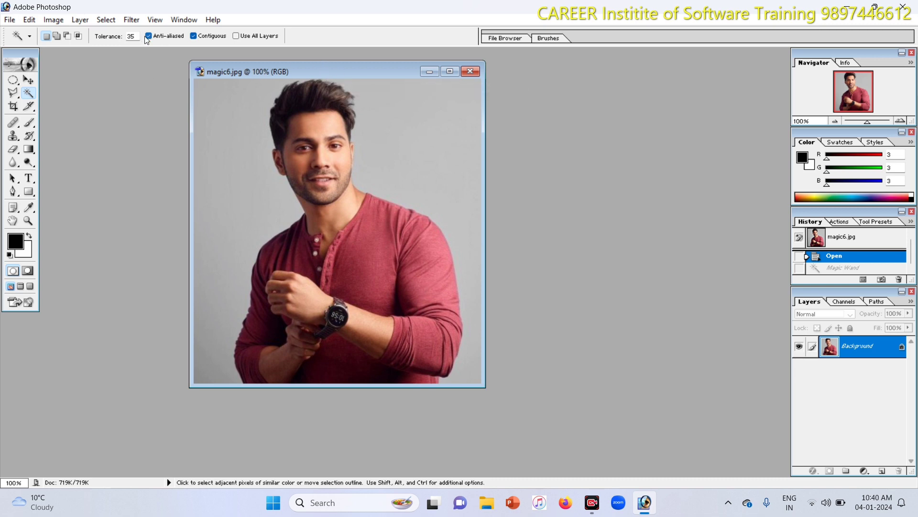
# Step: Try a Magic Wand selection of the grey background at tolerance 100, then undo it
pyautogui.write('100')
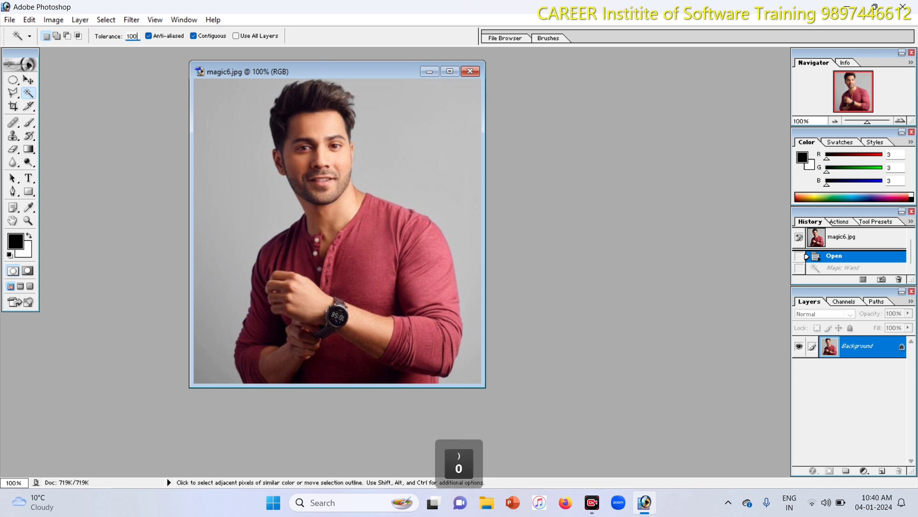
pyautogui.press('Return')
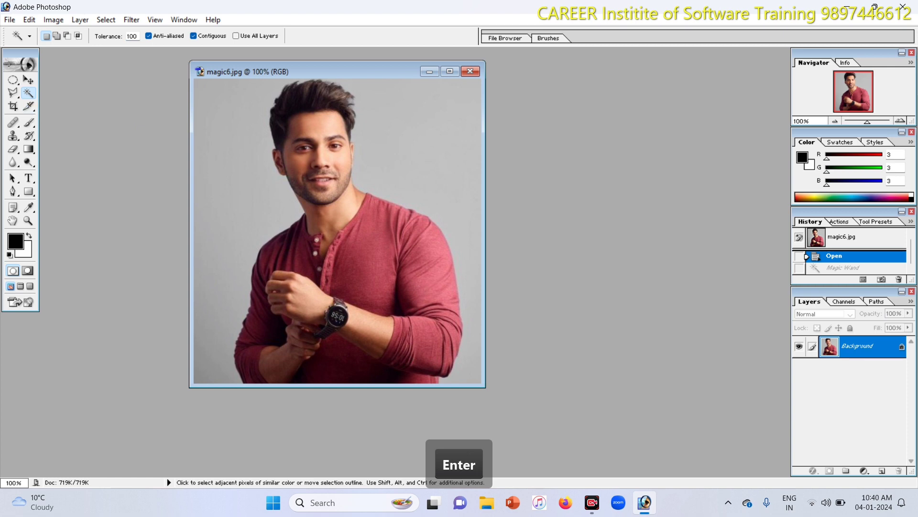
pyautogui.click(237, 143)
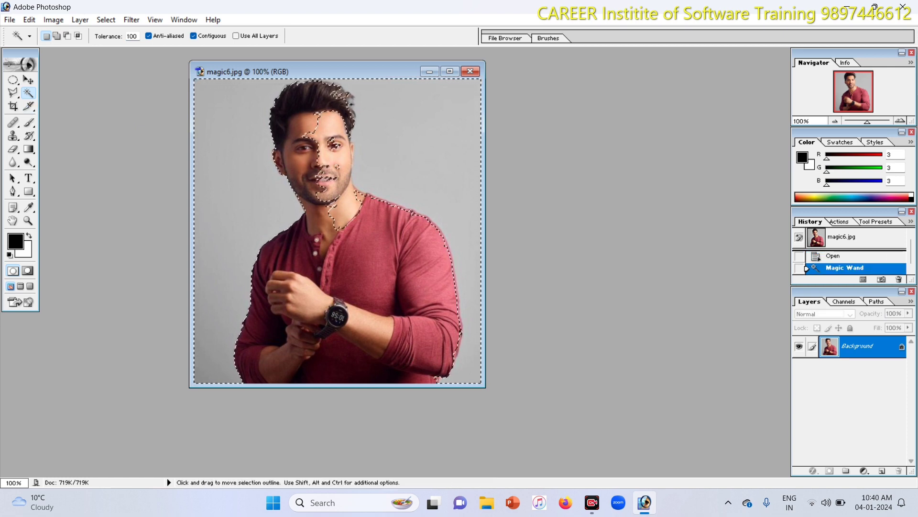
pyautogui.hotkey('ctrl', 'z')
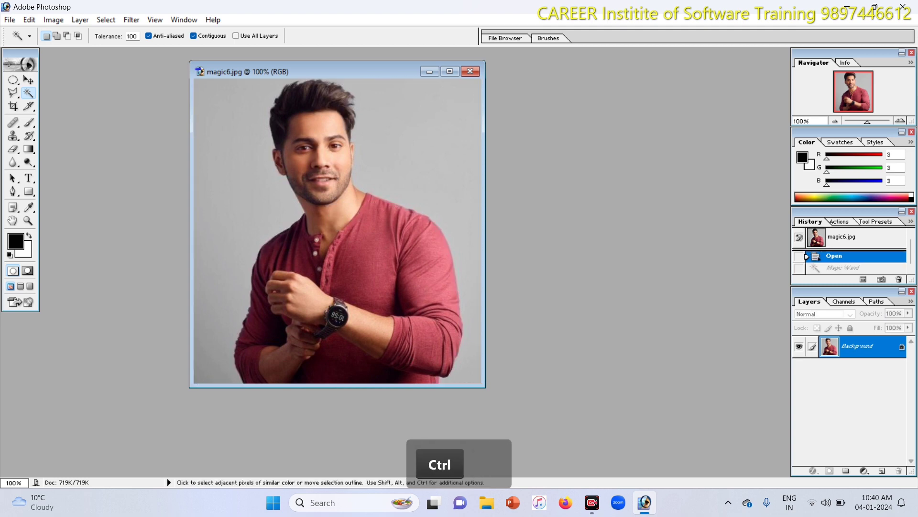
# Step: Try Magic Wand selections at tolerance 5 on the grey background on either side of the man
pyautogui.doubleClick(130, 36)
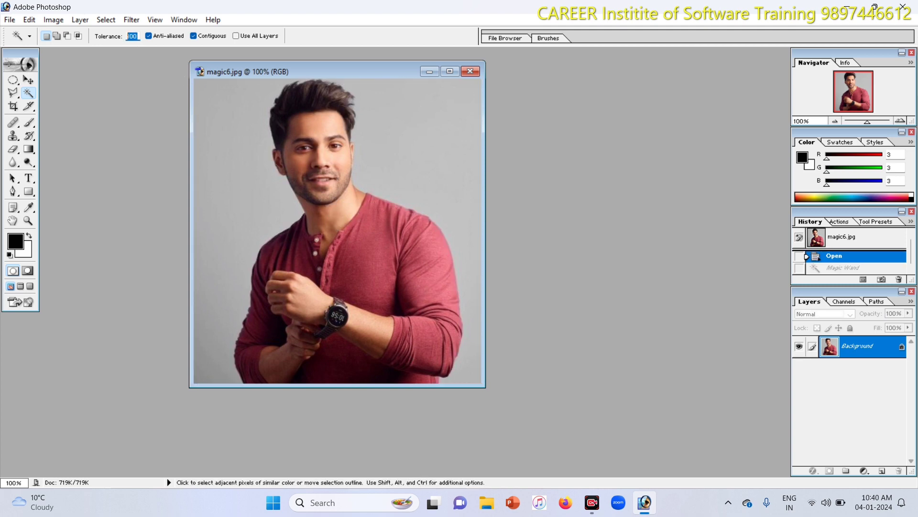
pyautogui.write('5')
pyautogui.press('Return')
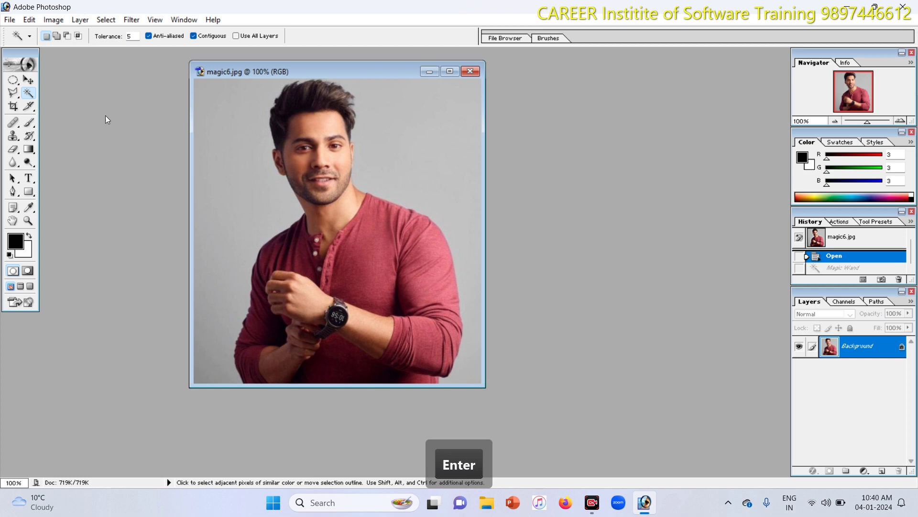
pyautogui.click(237, 156)
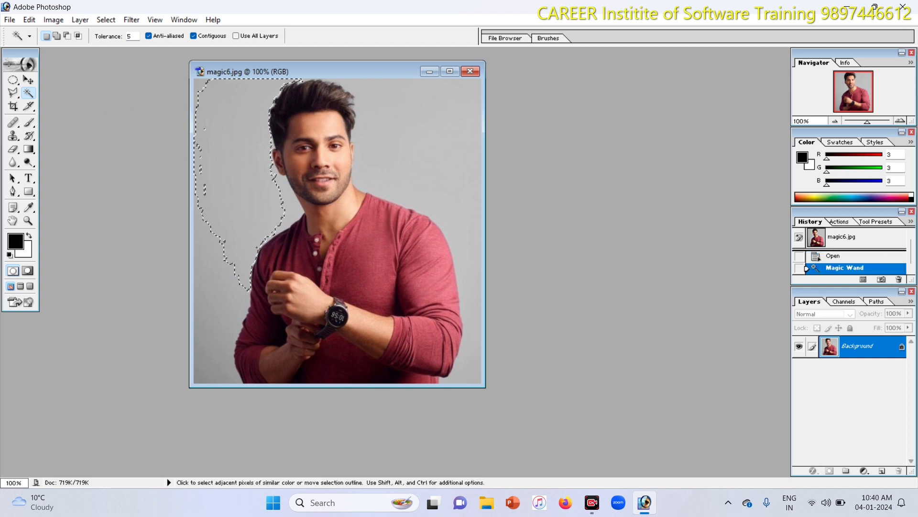
pyautogui.click(413, 145)
pyautogui.click(240, 152)
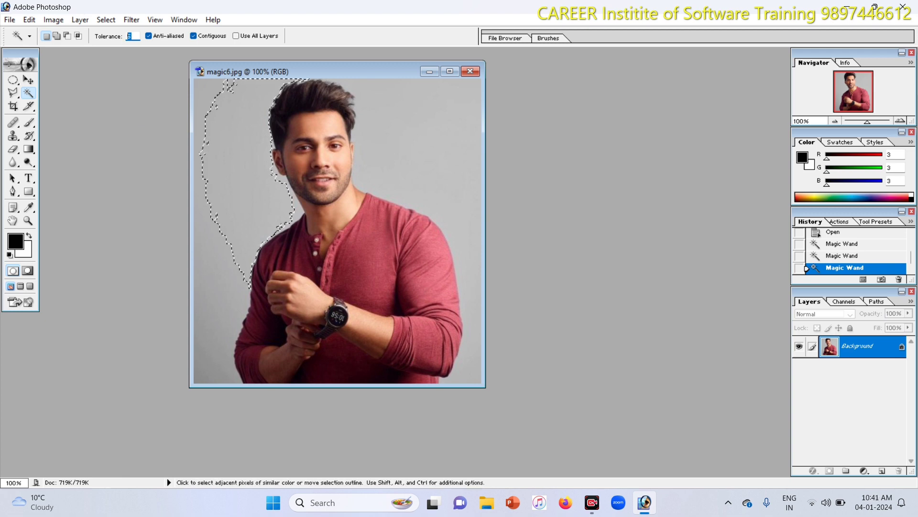
# Step: Set the Magic Wand tolerance to 35 and undo the three tolerance-5 selections, stepping back to the freshly opened image
pyautogui.write('35')
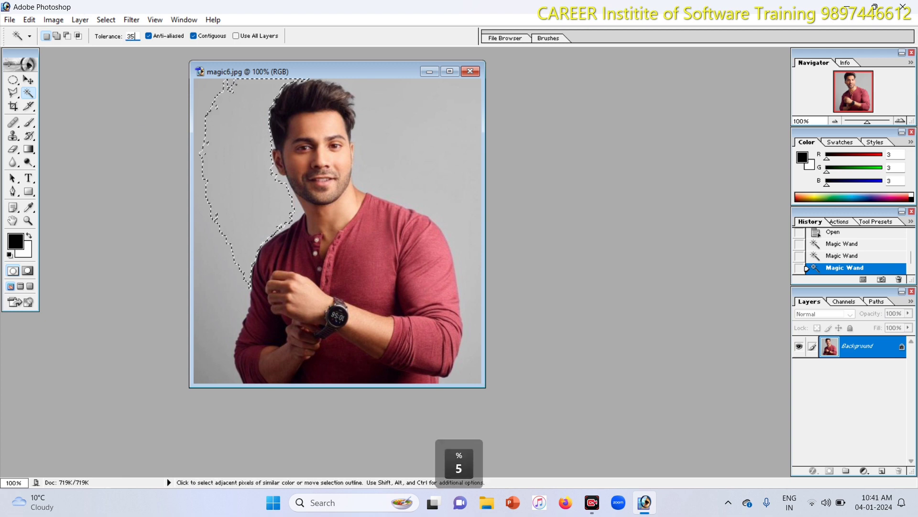
pyautogui.press('Return')
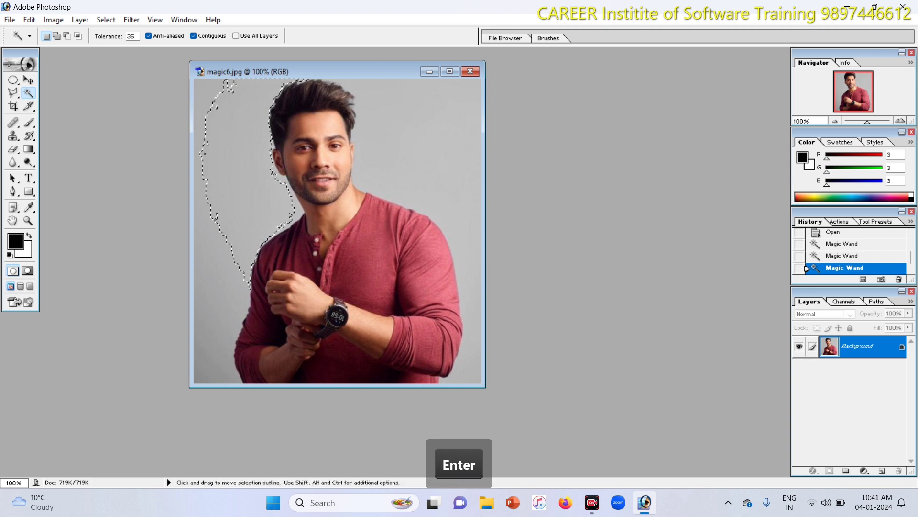
pyautogui.hotkey('ctrl', 'z')
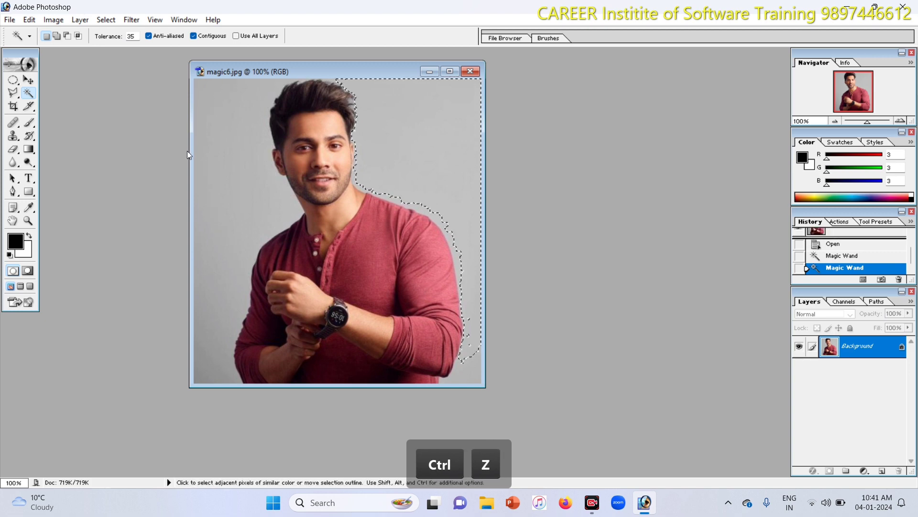
pyautogui.hotkey('ctrl', 'z')
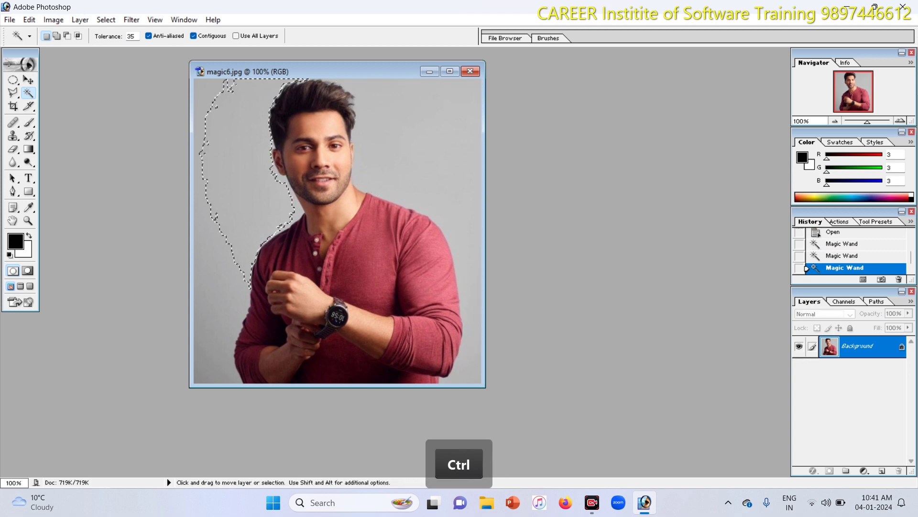
pyautogui.press('alt')
pyautogui.hotkey('ctrl', 'alt', 'z')
pyautogui.hotkey('ctrl', 'alt', 'z')
pyautogui.hotkey('ctrl', 'alt', 'z')
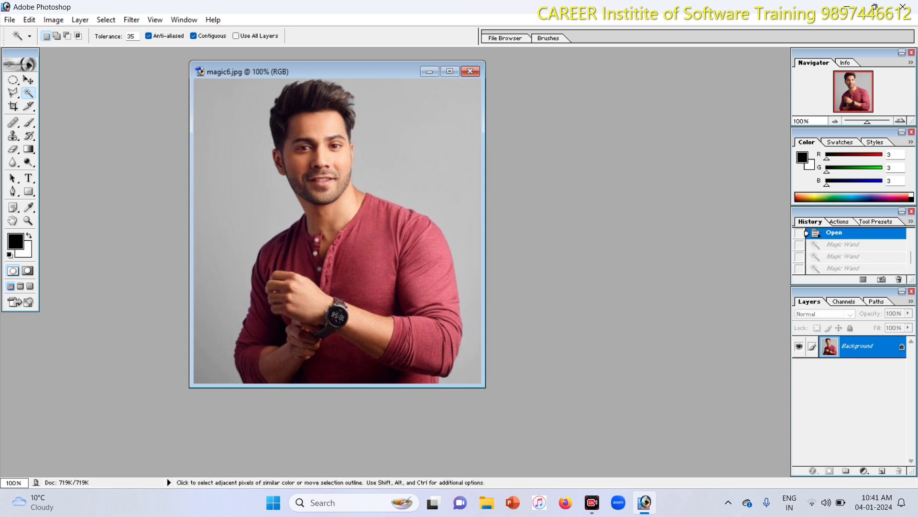
# Step: Select the entire grey background around the man at the current tolerance, including the dark lower-left corner
pyautogui.click(229, 158)
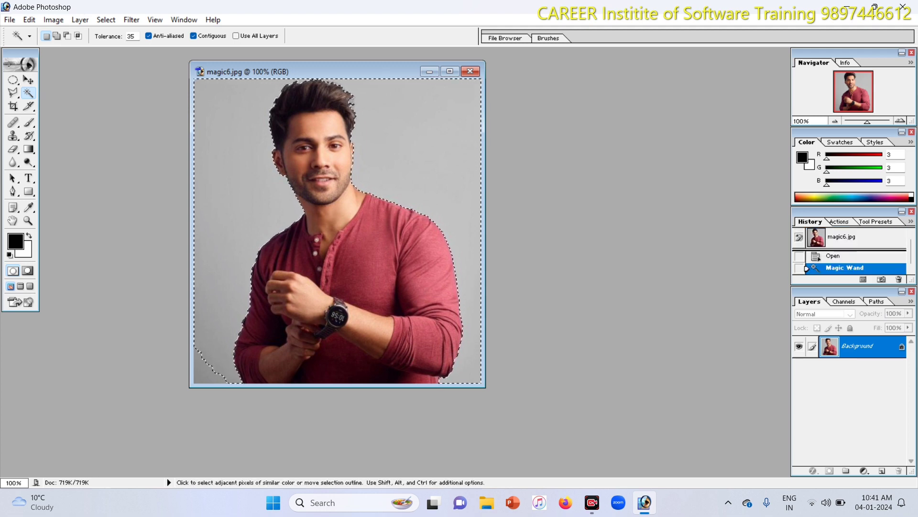
pyautogui.keyDown('shift'); pyautogui.click(207, 372); pyautogui.keyUp('shift')
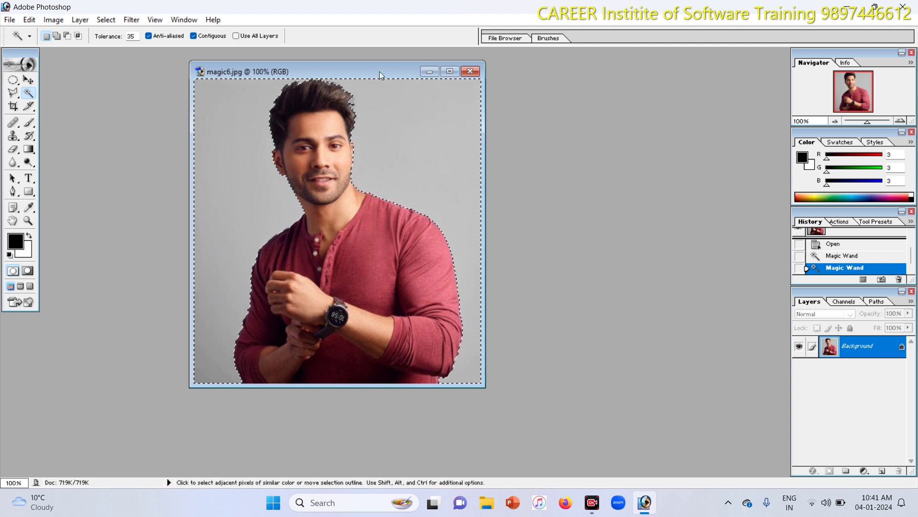
# Step: Invert the background selection to select the man, and create a new white 1280 x 720 pixel RGB document at 72 pixels/inch
pyautogui.moveTo(378, 72); pyautogui.dragTo(265, 78)
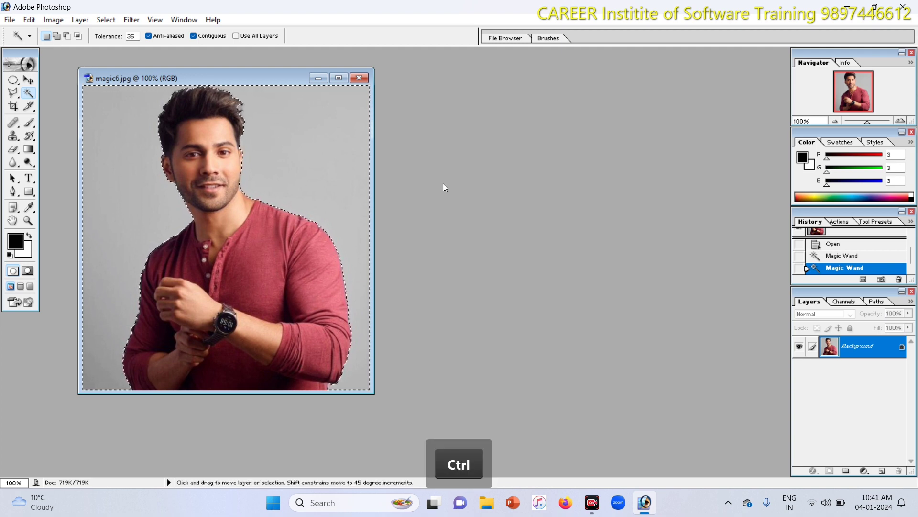
pyautogui.hotkey('ctrl', 'shift', 'i')
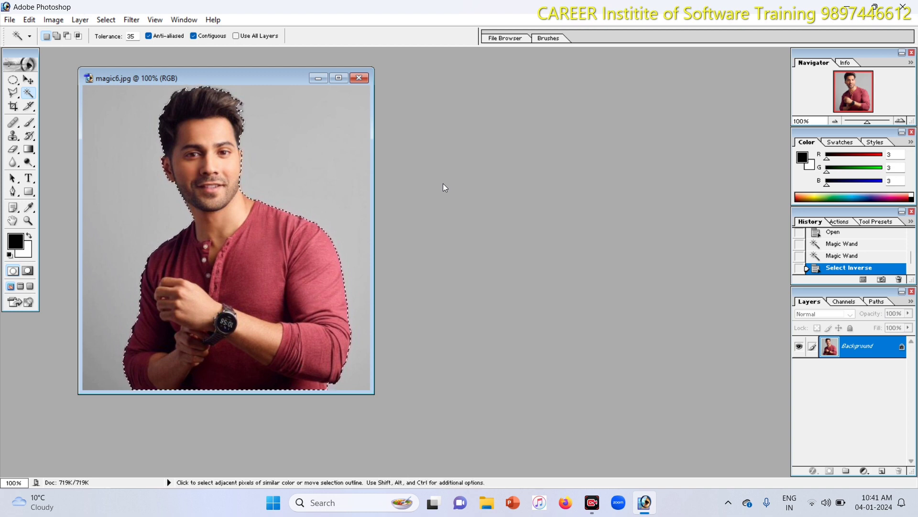
pyautogui.press('ctrl')
pyautogui.hotkey('ctrl', 'n')
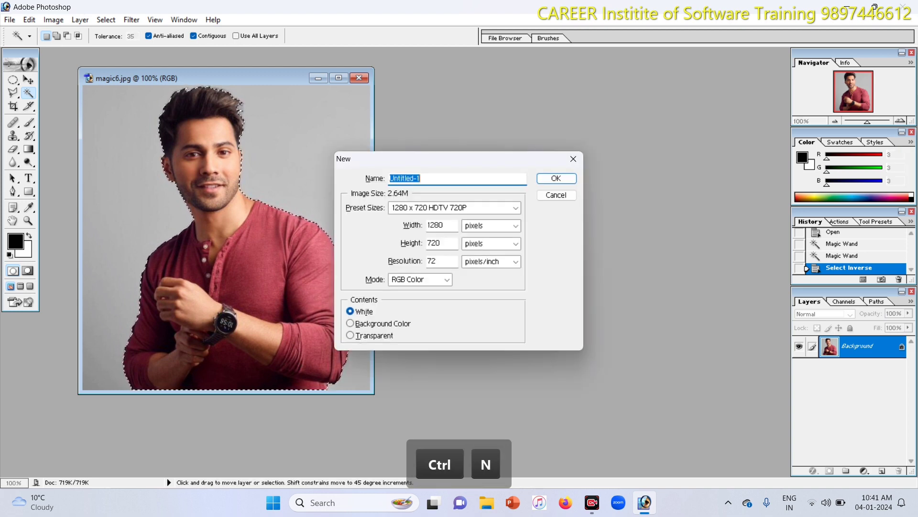
pyautogui.click(573, 179)
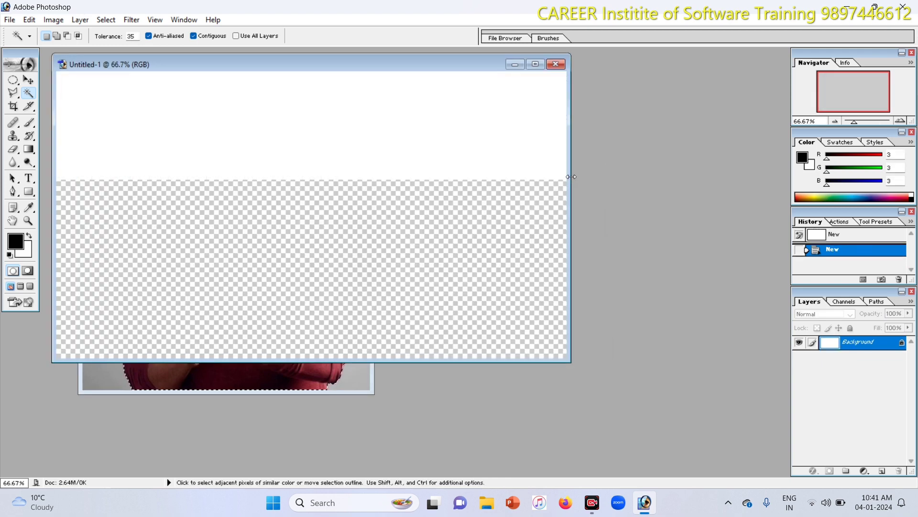
# Step: Copy the selected man into the blank document with the Move tool and place him right of centre, against the canvas's lower edge
pyautogui.click(29, 81)
pyautogui.click(198, 287)
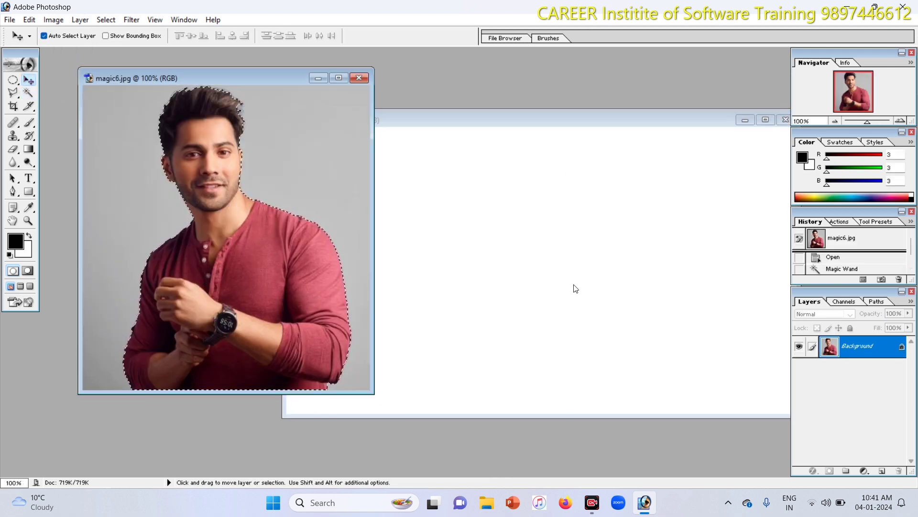
pyautogui.moveTo(198, 286); pyautogui.dragTo(584, 314)
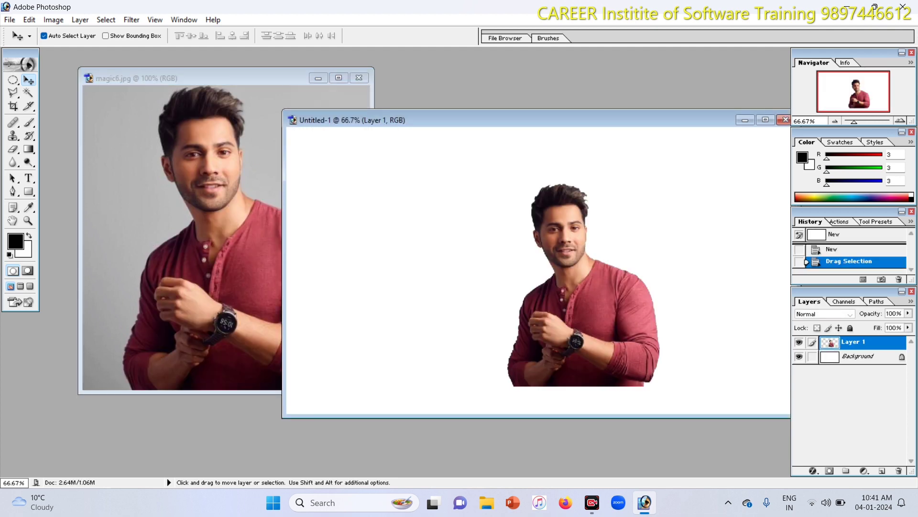
pyautogui.moveTo(605, 124); pyautogui.dragTo(468, 77)
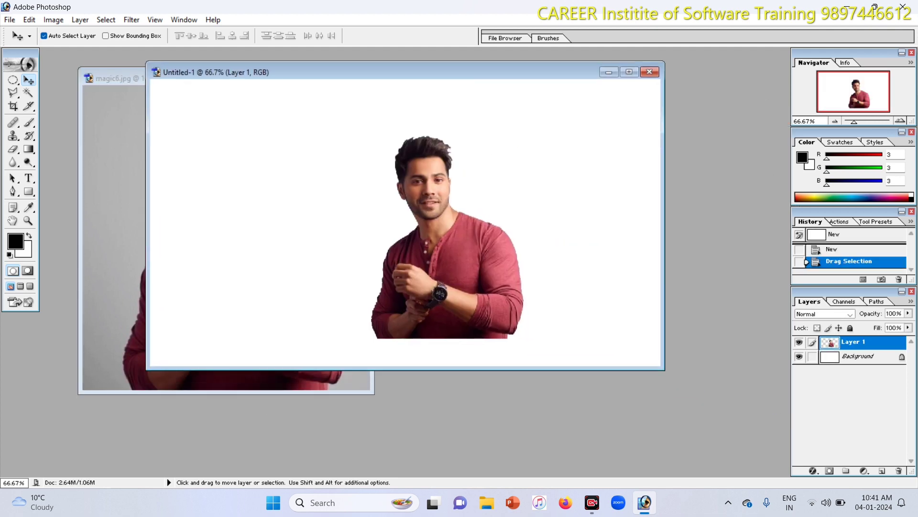
pyautogui.moveTo(459, 258); pyautogui.dragTo(513, 291)
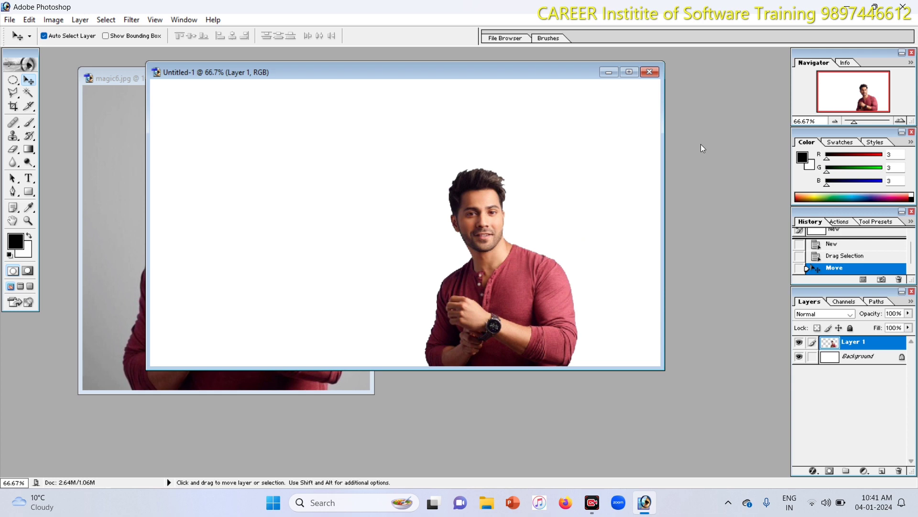
# Step: Close the new document and magic6.jpg without saving either one
pyautogui.click(654, 75)
pyautogui.click(460, 194)
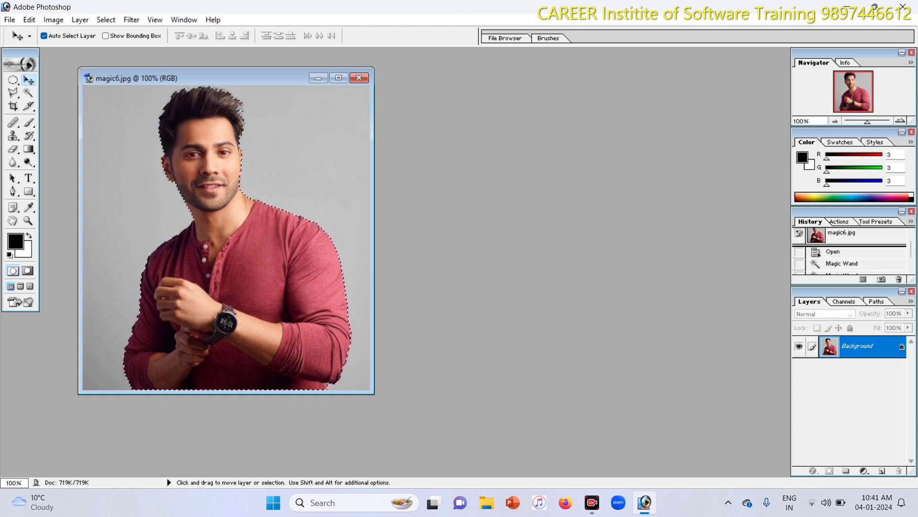
pyautogui.moveTo(282, 80); pyautogui.dragTo(406, 65)
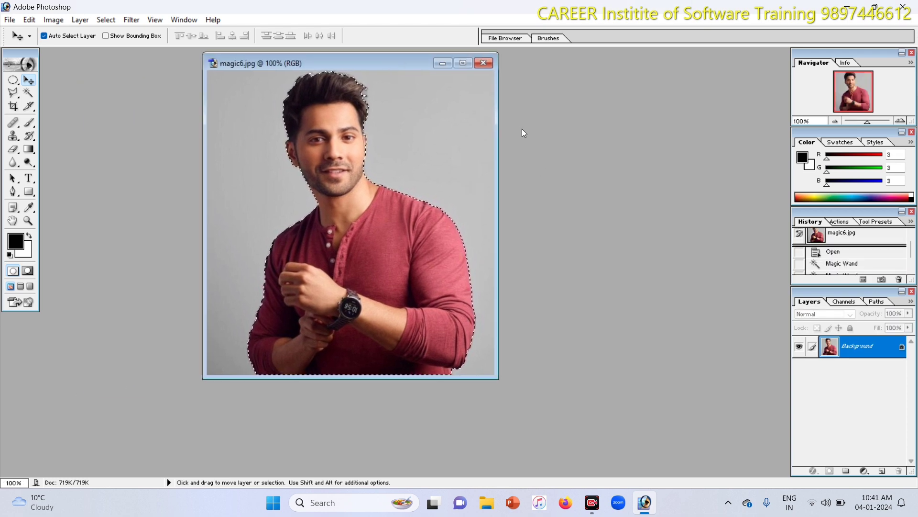
pyautogui.click(483, 63)
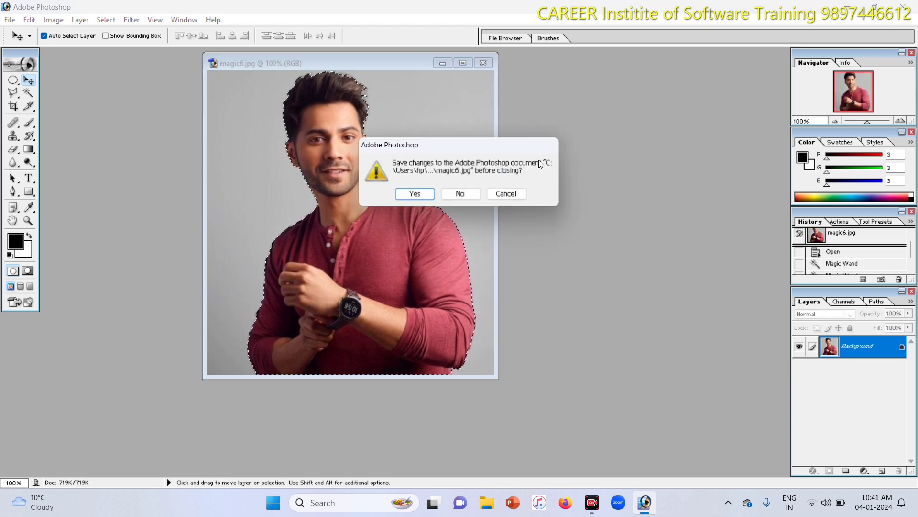
pyautogui.click(462, 194)
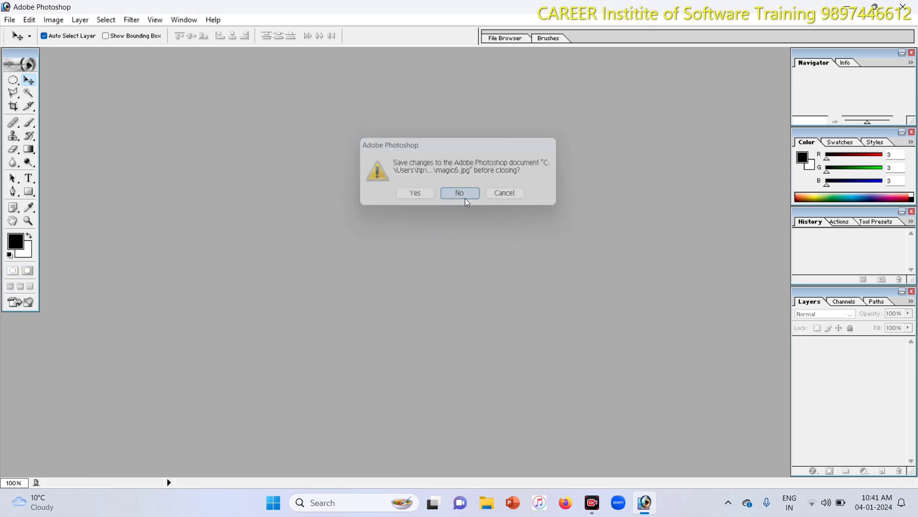
# Step: Open the magic6 image again from the photo folder
pyautogui.doubleClick(657, 190)
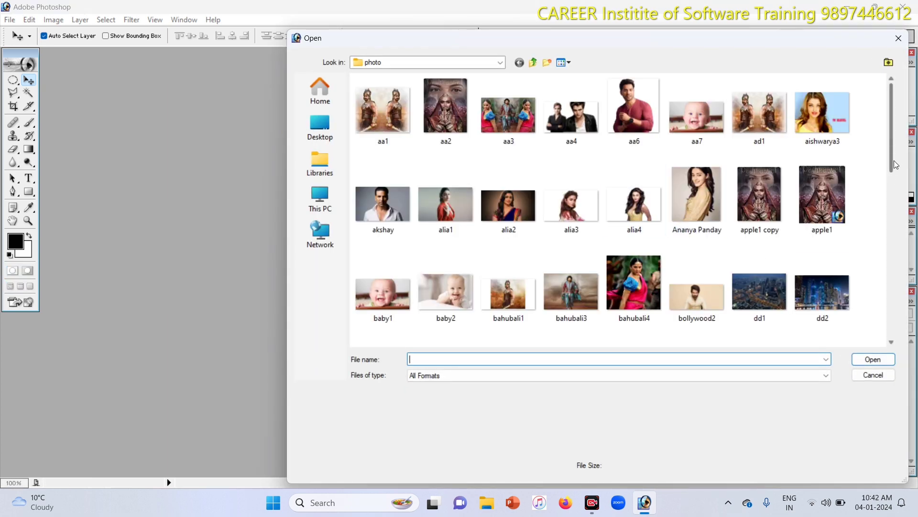
pyautogui.moveTo(894, 160); pyautogui.dragTo(894, 302)
pyautogui.click(454, 287)
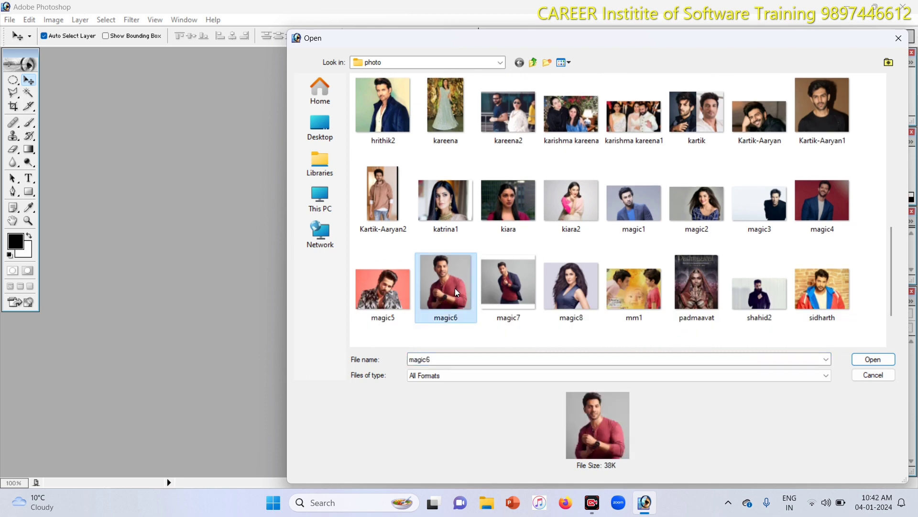
pyautogui.click(871, 359)
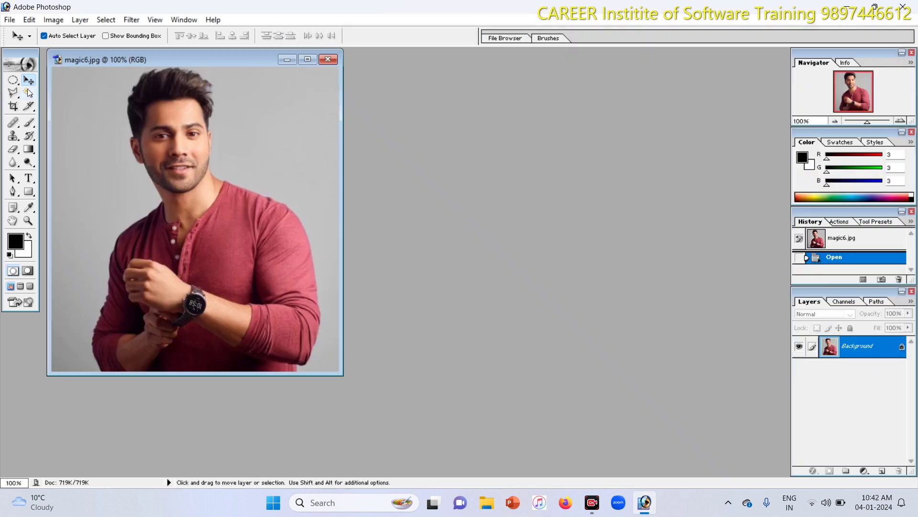
# Step: Duplicate the magic6 image as "magic6 copy" and close the original
pyautogui.click(29, 92)
pyautogui.moveTo(251, 57); pyautogui.dragTo(407, 71)
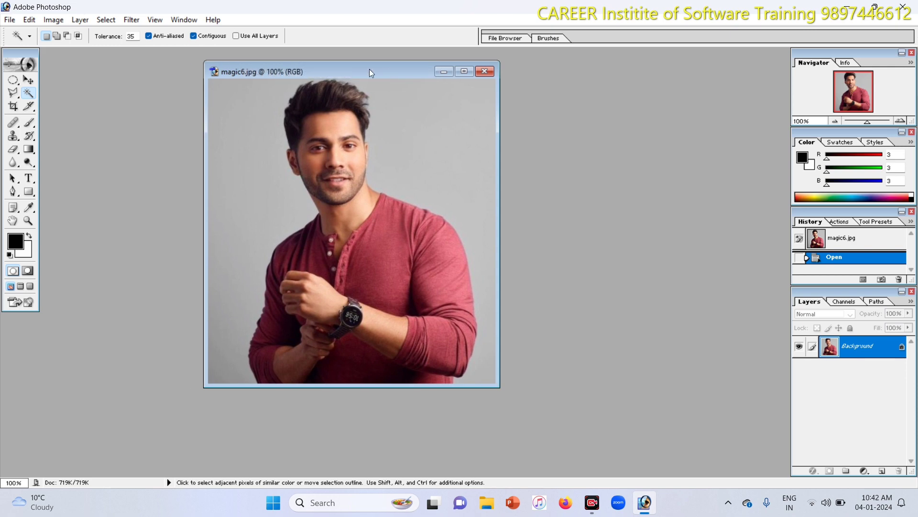
pyautogui.rightClick(370, 71)
pyautogui.click(390, 78)
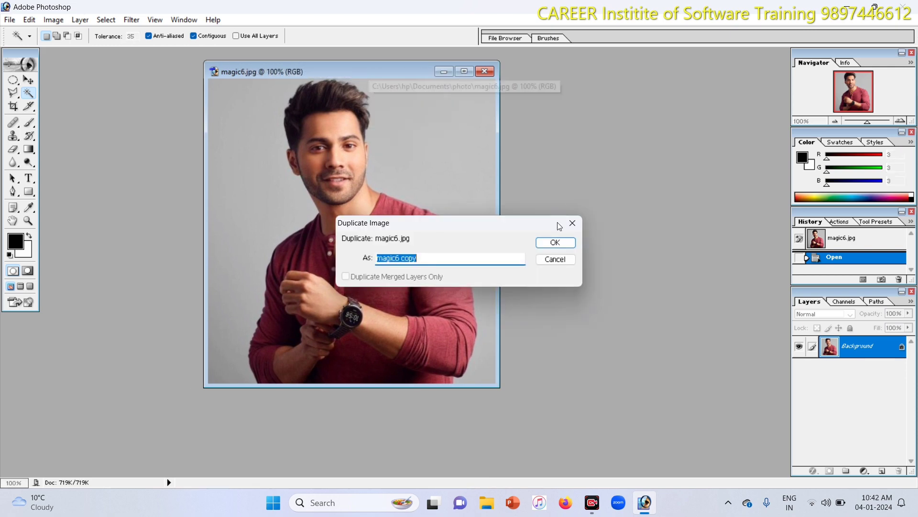
pyautogui.click(555, 242)
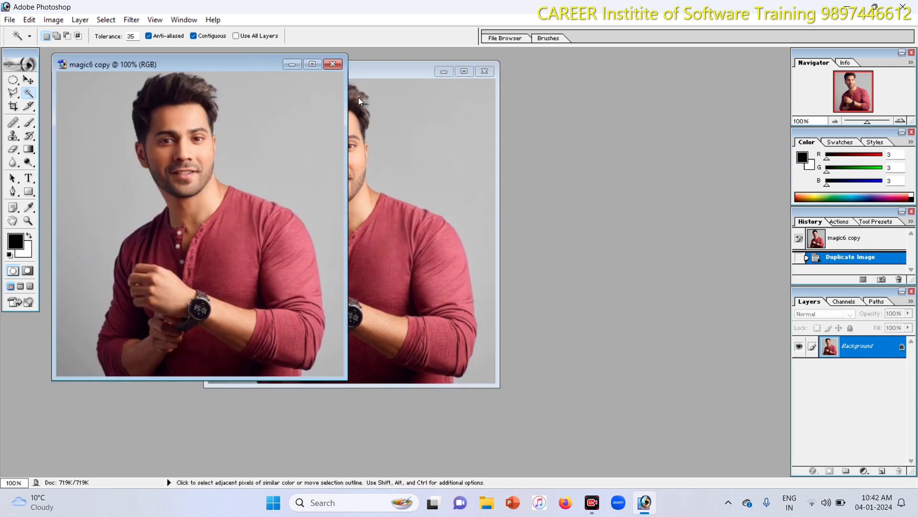
pyautogui.click(488, 73)
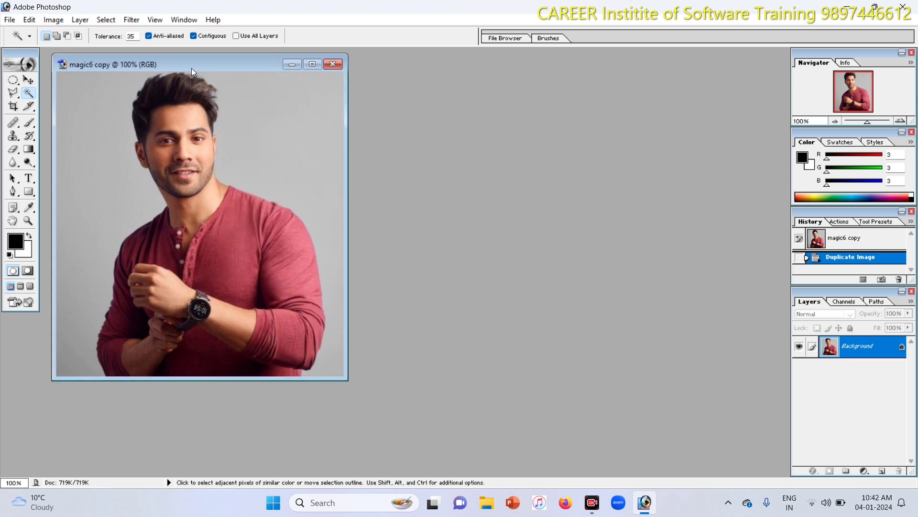
# Step: Select the grey background around the man in the copy with the Magic Wand at tolerance 35, adding the dark lower-left corner
pyautogui.moveTo(199, 64); pyautogui.dragTo(397, 71)
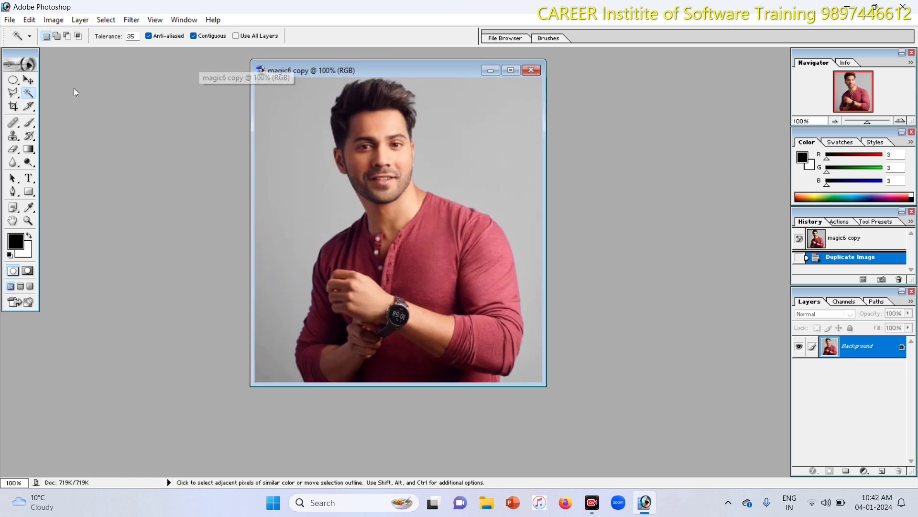
pyautogui.click(305, 178)
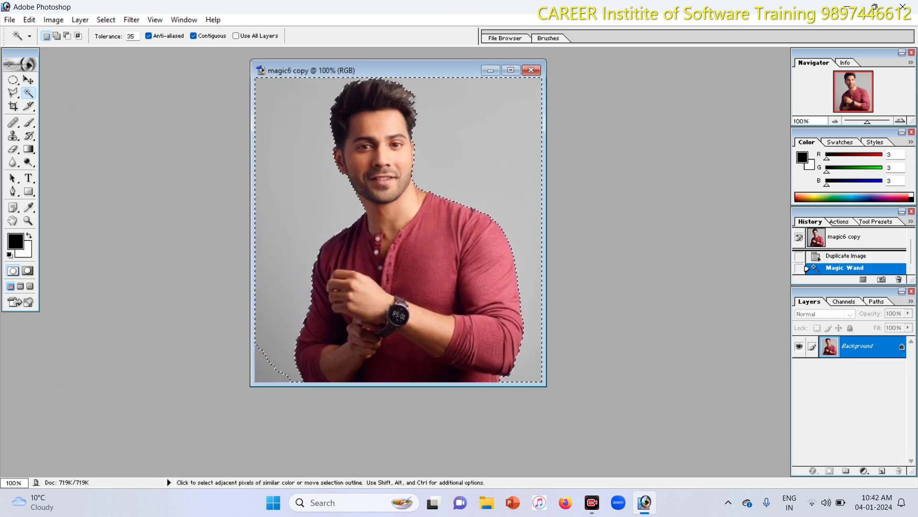
pyautogui.keyDown('shift'); pyautogui.click(268, 376); pyautogui.keyUp('shift')
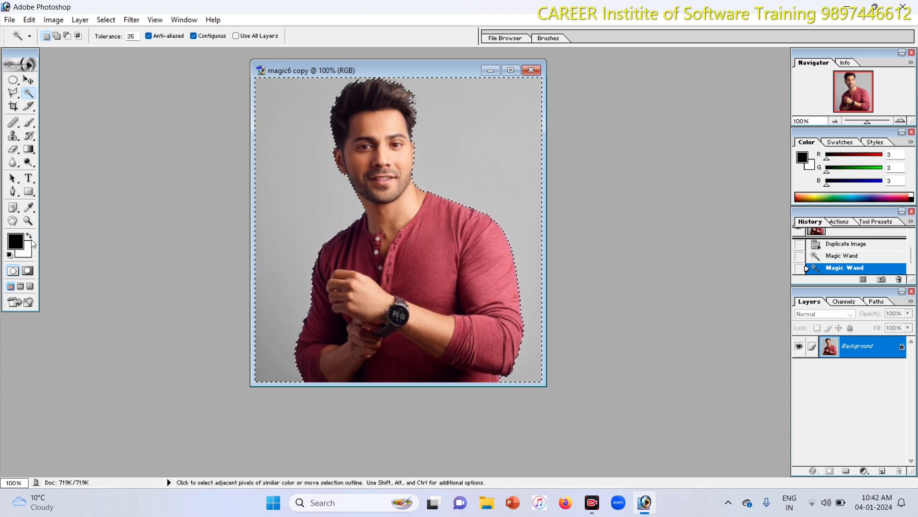
# Step: Set the foreground colour to bright green 82FB01 and fill the selected background with it
pyautogui.click(14, 239)
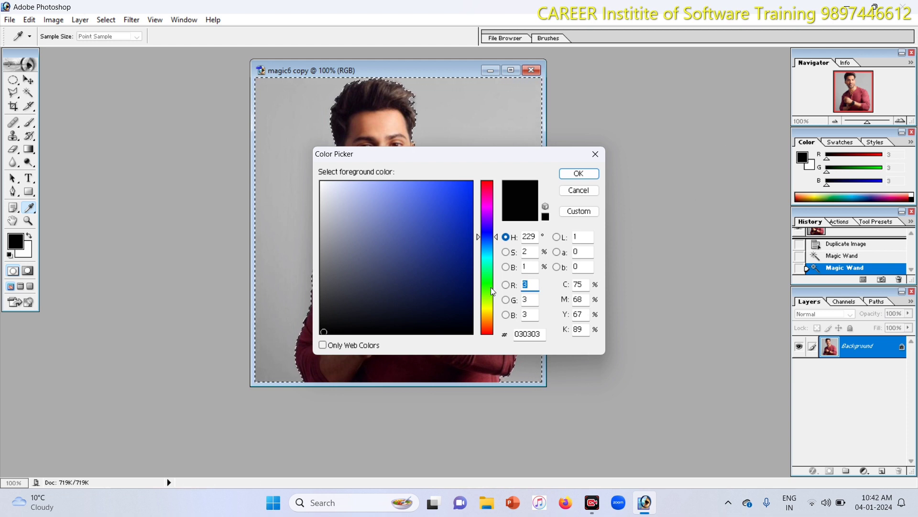
pyautogui.moveTo(490, 289); pyautogui.dragTo(489, 297)
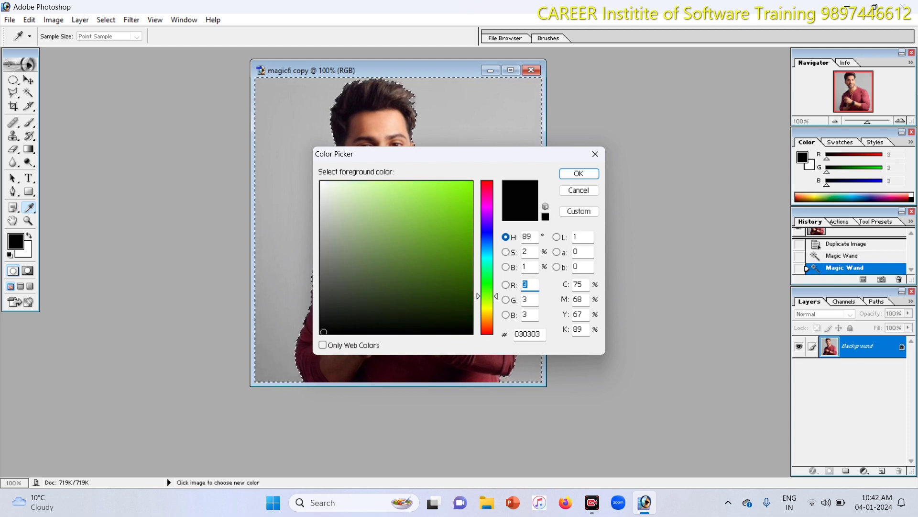
pyautogui.click(471, 184)
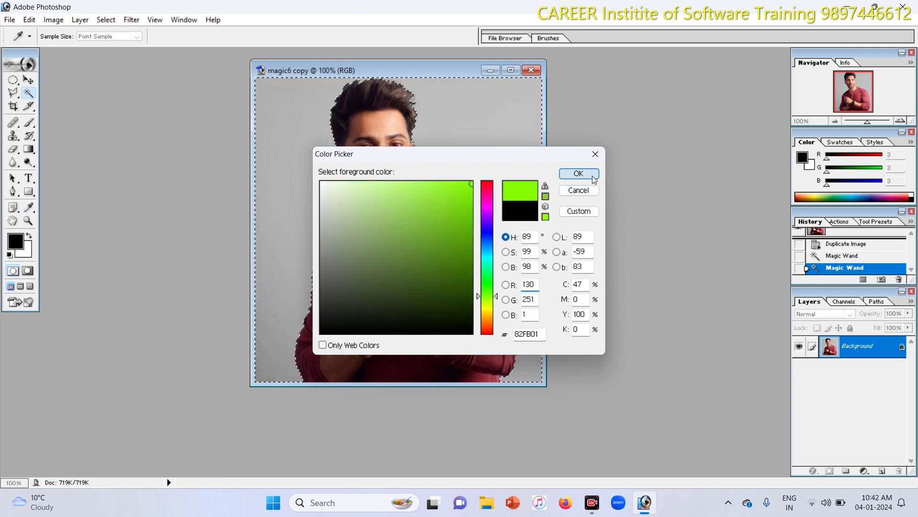
pyautogui.click(592, 175)
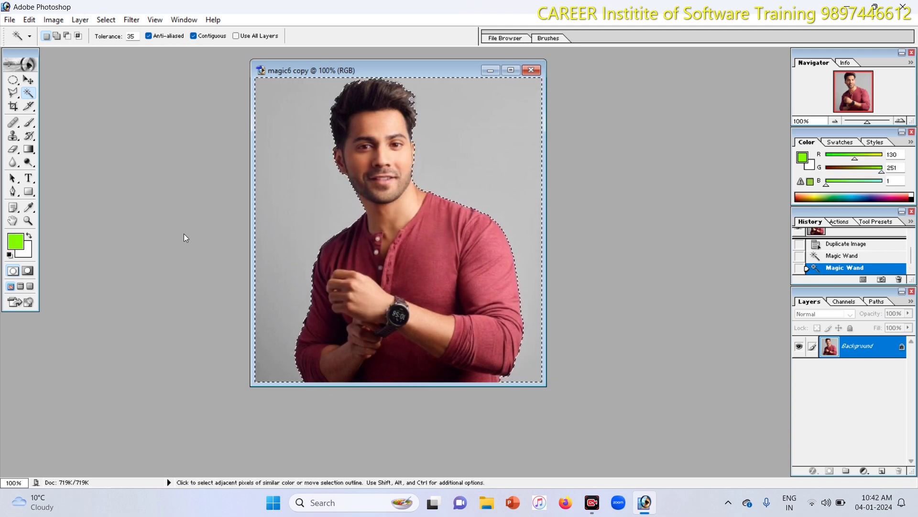
pyautogui.press('alt')
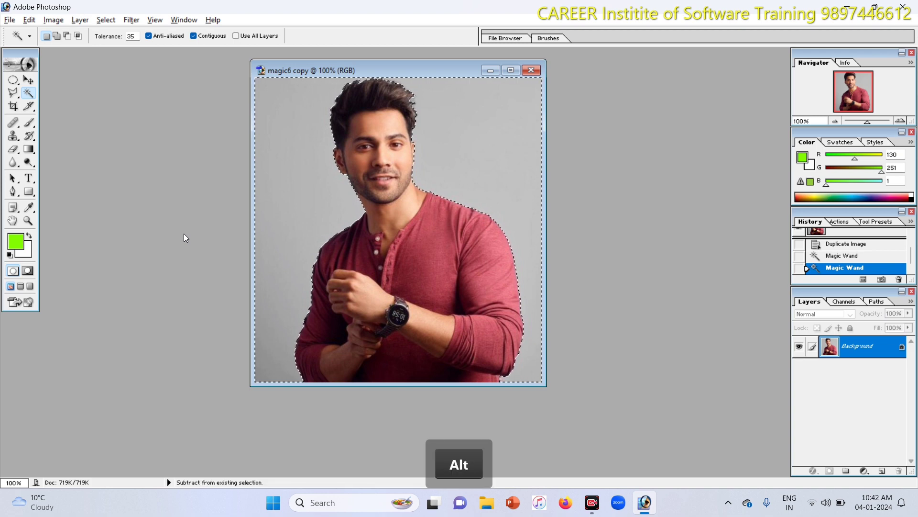
pyautogui.hotkey('alt', 'Delete')
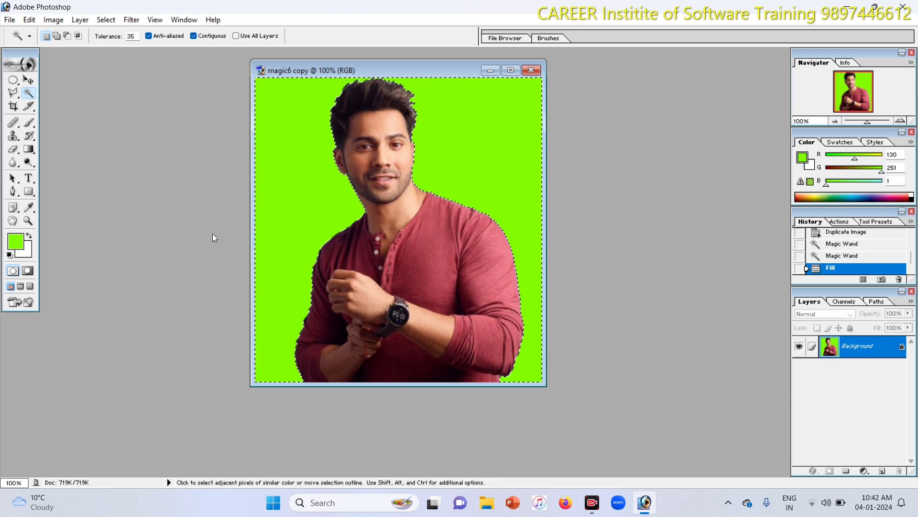
# Step: Set the background colour to a bright yellow, RGB 231, 251, 10
pyautogui.click(26, 255)
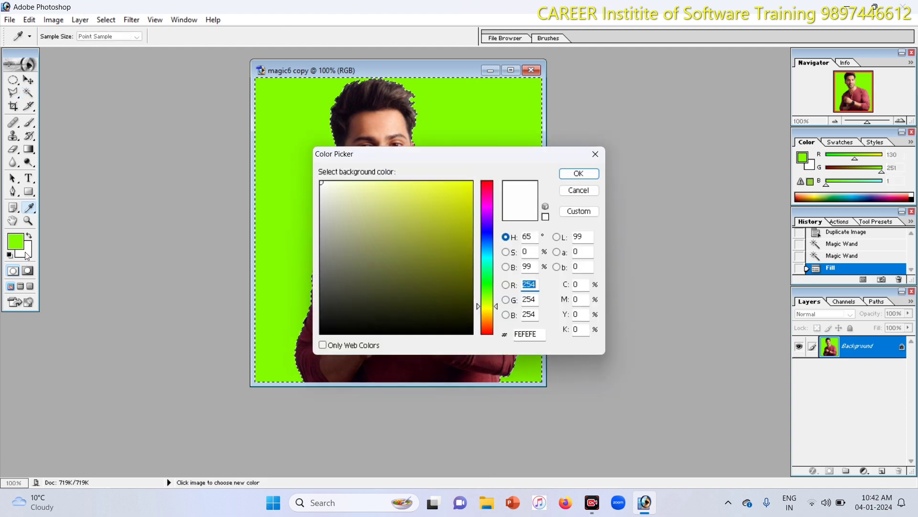
pyautogui.click(470, 185)
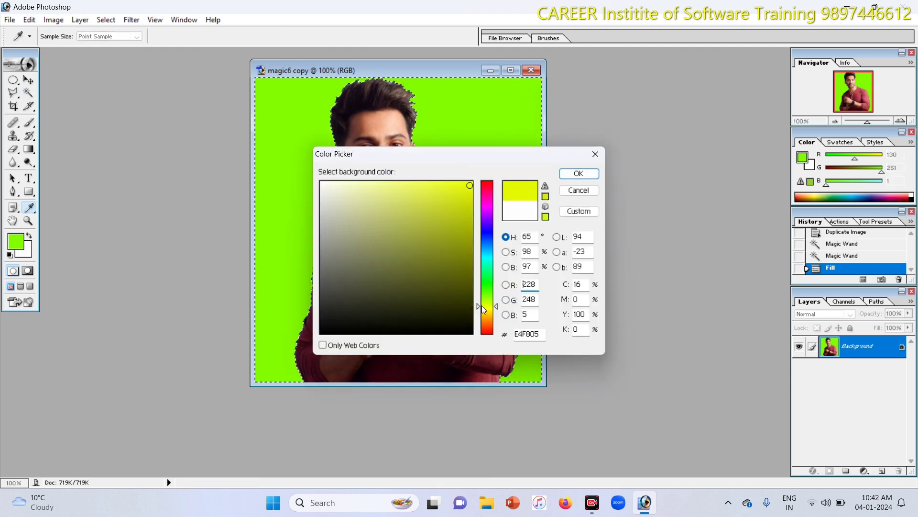
pyautogui.moveTo(482, 305); pyautogui.dragTo(486, 310)
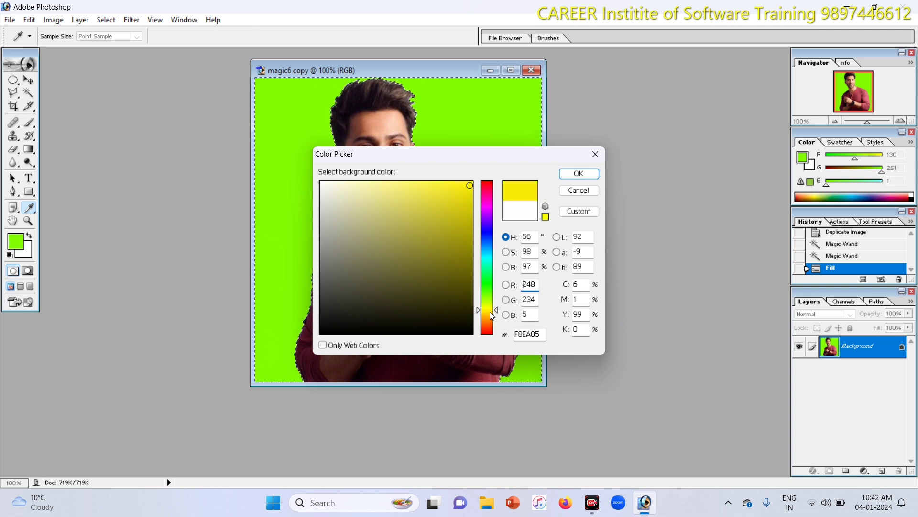
pyautogui.click(489, 306)
pyautogui.click(488, 311)
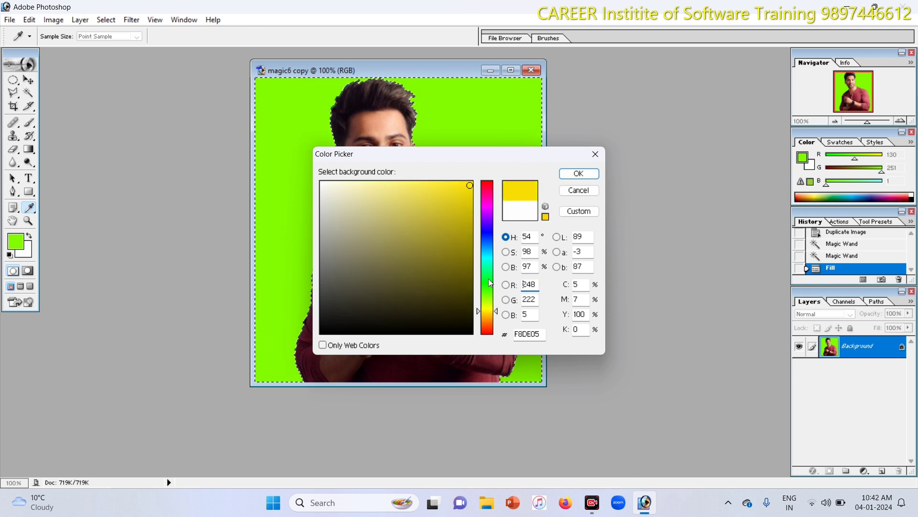
pyautogui.click(488, 306)
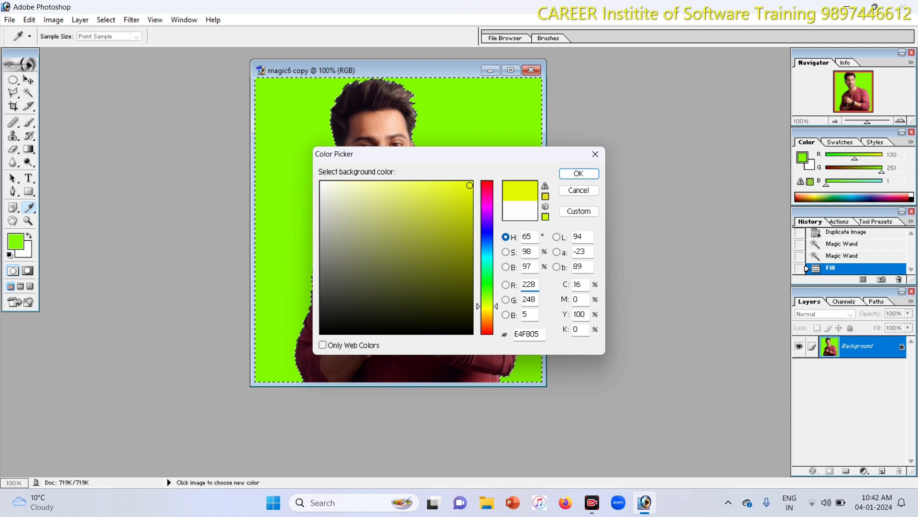
pyautogui.click(467, 183)
pyautogui.click(579, 174)
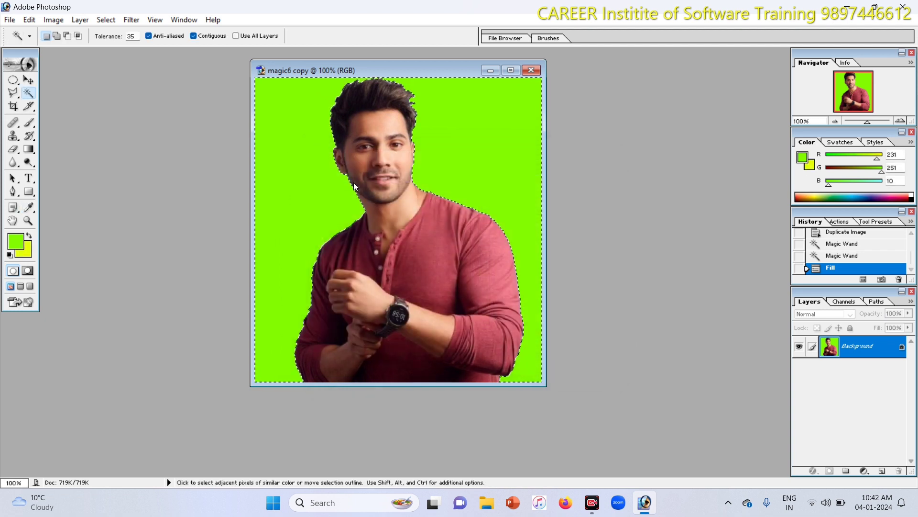
# Step: Set the foreground colour to bright red FB0119
pyautogui.click(16, 242)
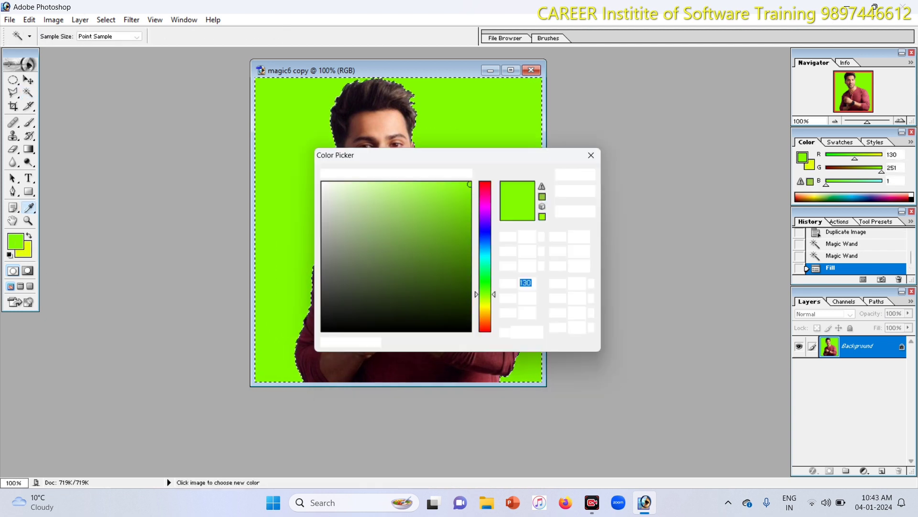
pyautogui.click(492, 185)
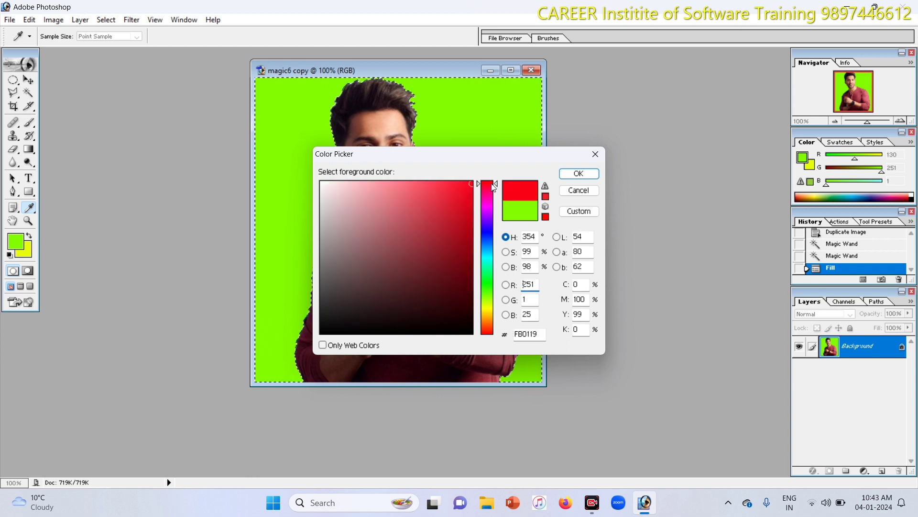
pyautogui.click(576, 174)
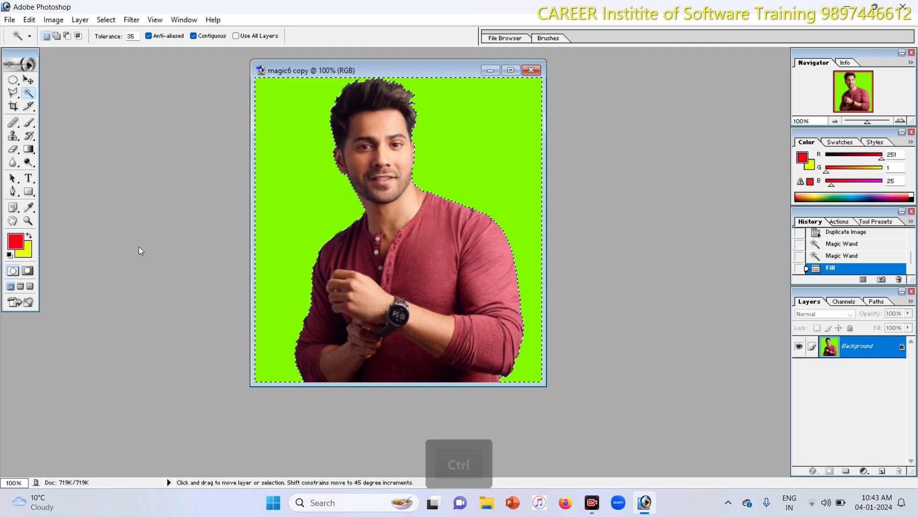
# Step: Fill the selected background alternately with the yellow background colour and the red foreground colour, twice each, ending on red
pyautogui.hotkey('ctrl', 'Delete')
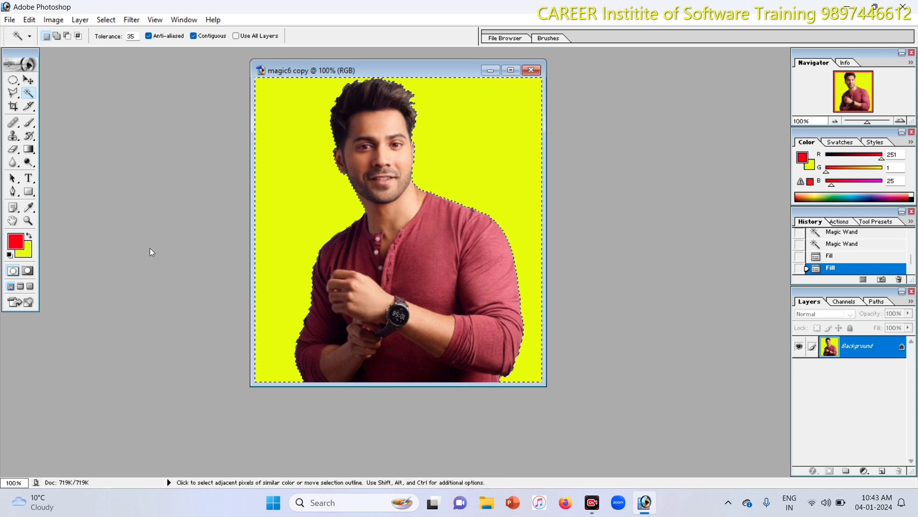
pyautogui.hotkey('alt', 'Delete')
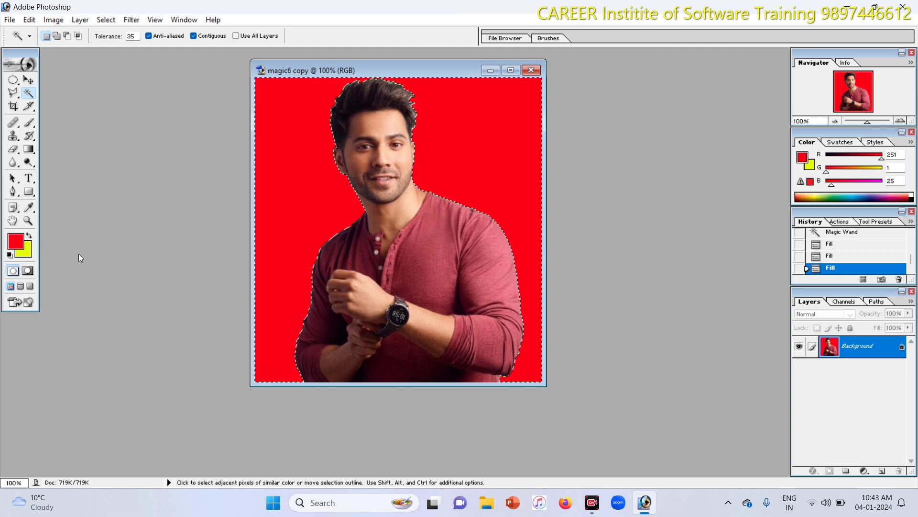
pyautogui.hotkey('ctrl', 'Delete')
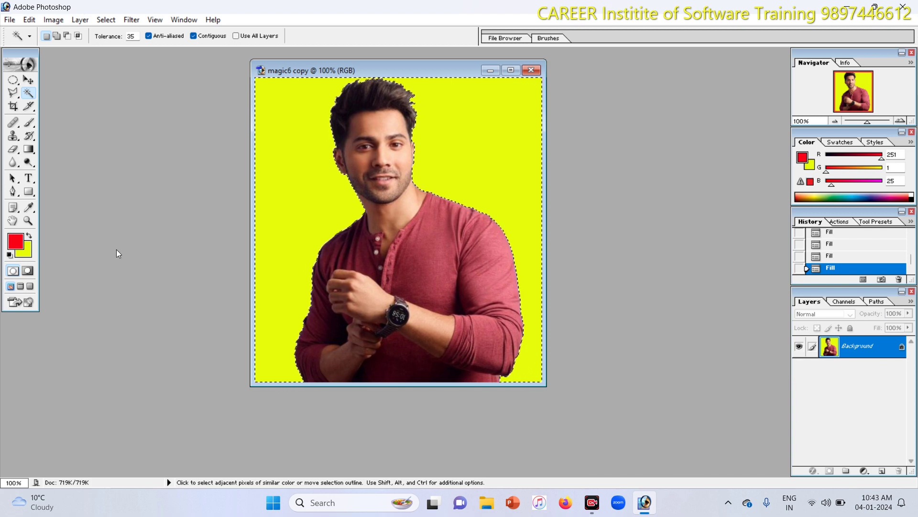
pyautogui.press('alt')
pyautogui.hotkey('alt', 'Delete')
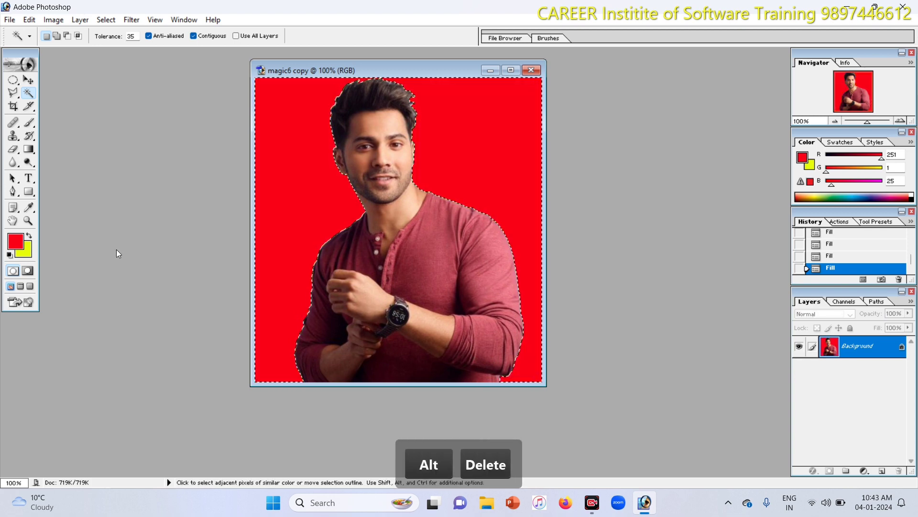
# Step: Set the background colour to blue 0611F7 and the foreground colour to green 13FB01
pyautogui.click(28, 253)
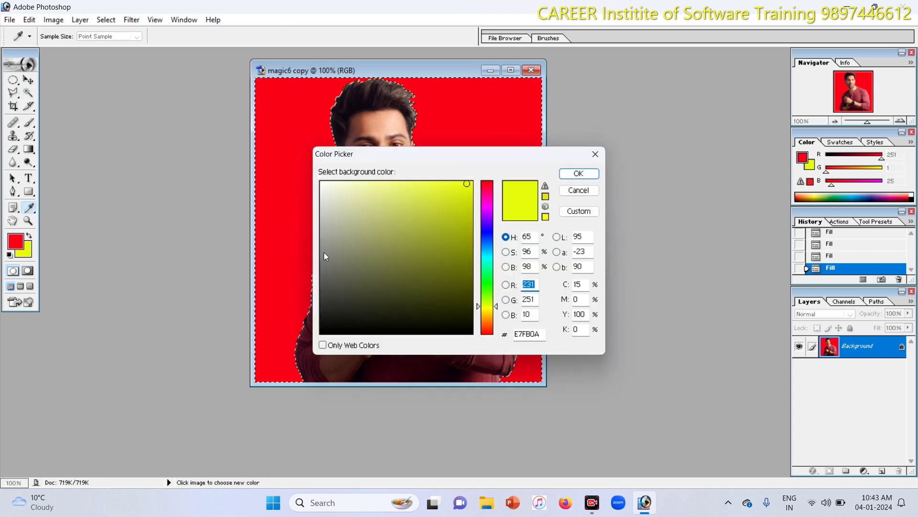
pyautogui.click(491, 233)
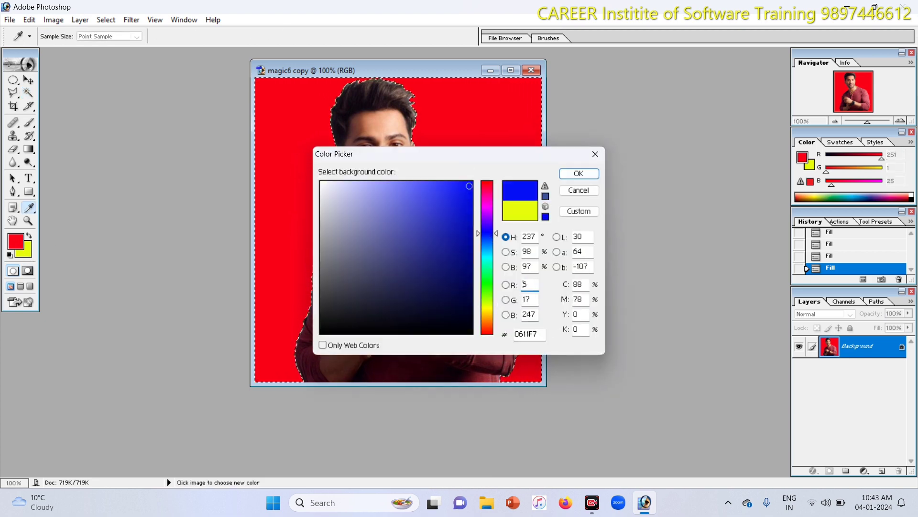
pyautogui.click(569, 173)
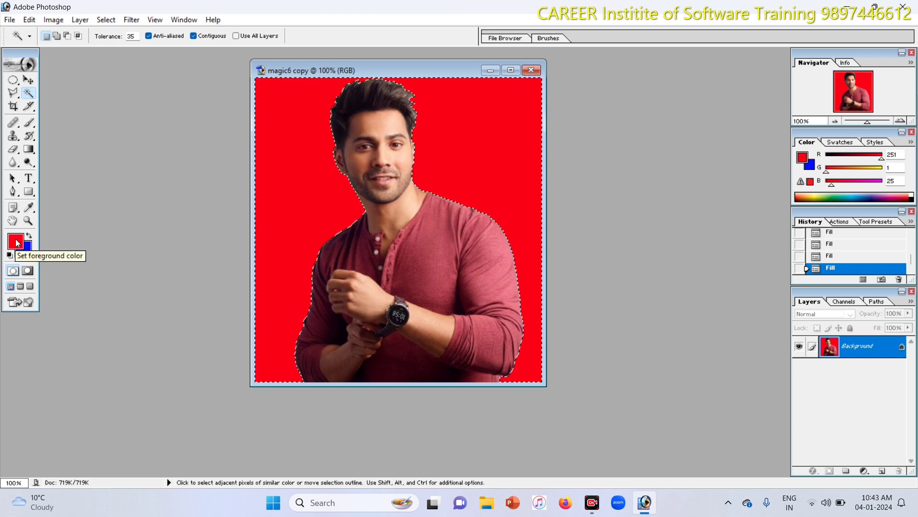
pyautogui.click(18, 242)
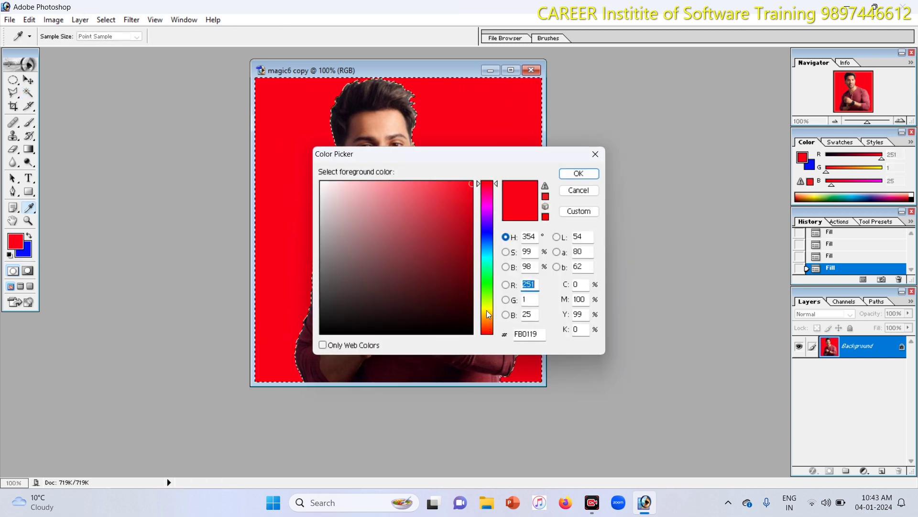
pyautogui.click(486, 284)
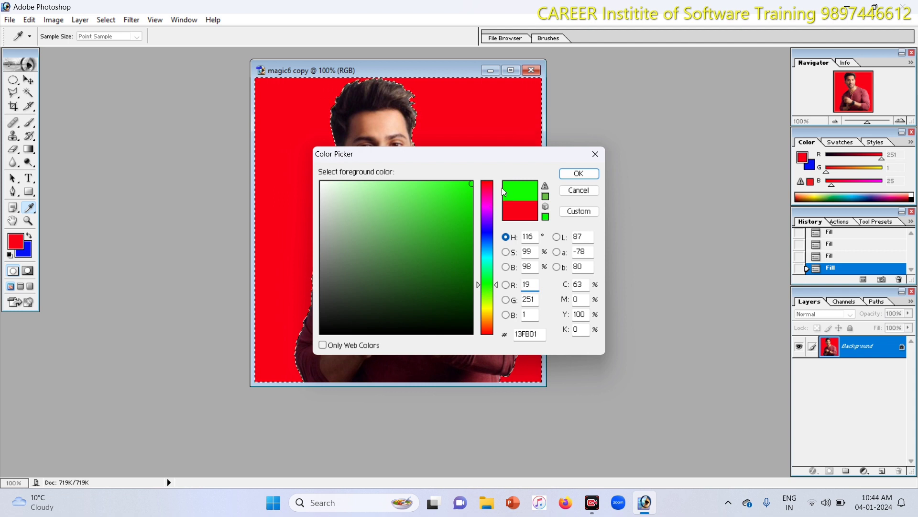
pyautogui.click(579, 173)
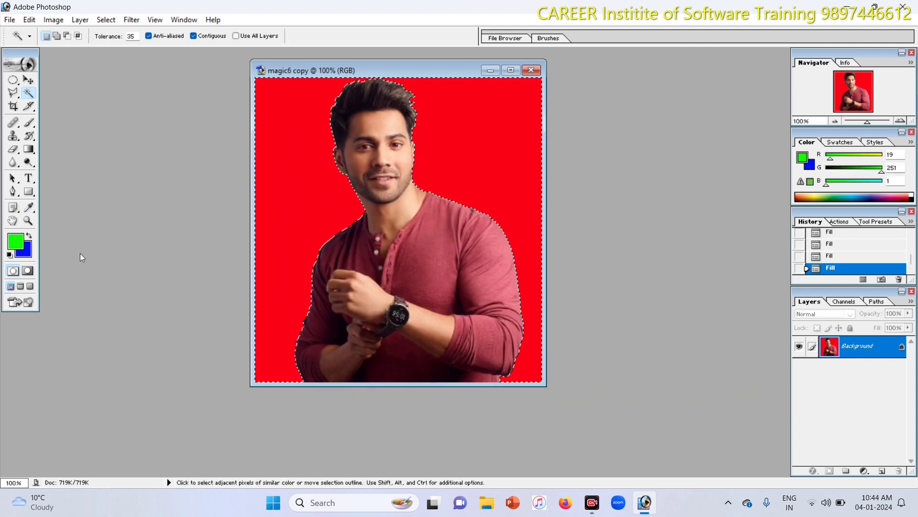
# Step: Fill the selected area around the man with the blue background colour, followed by the green foreground colour
pyautogui.hotkey('ctrl', 'Delete')
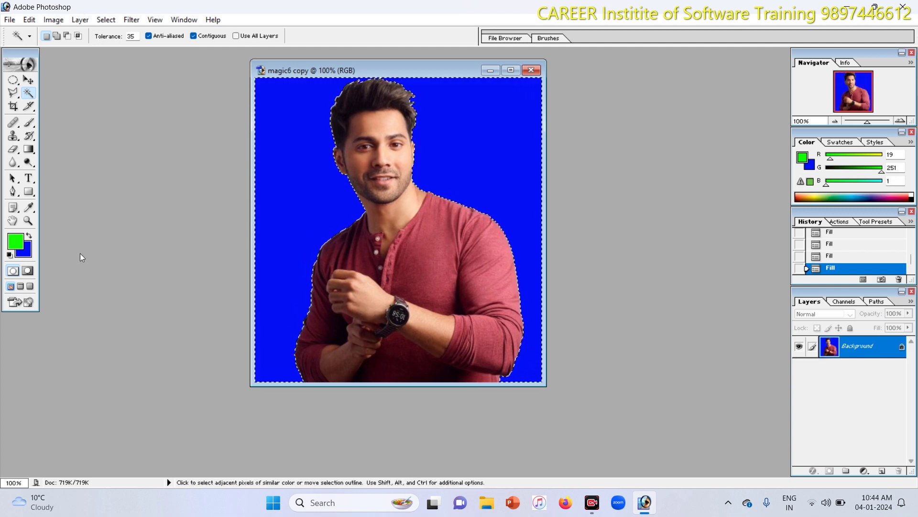
pyautogui.press('alt')
pyautogui.hotkey('alt', 'Delete')
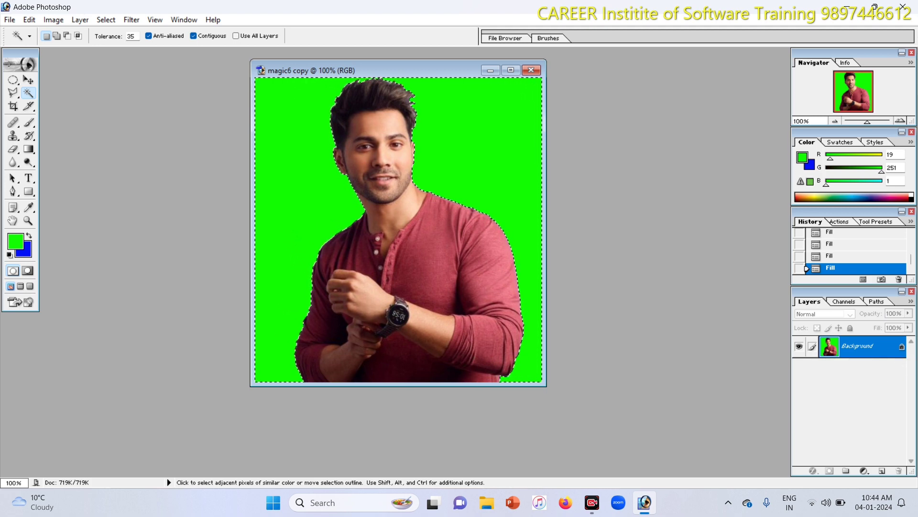
# Step: Convert the Background into a regular layer named Layer 0, delete the selected green area and deselect
pyautogui.doubleClick(830, 346)
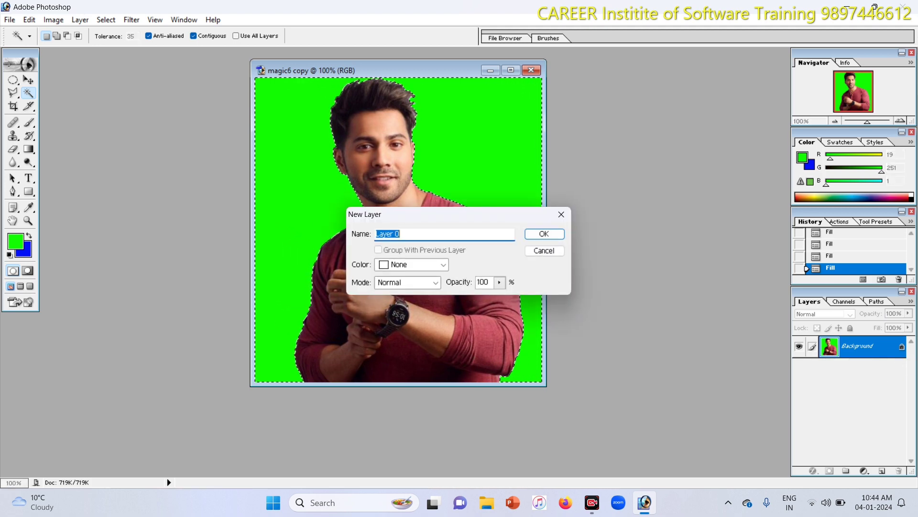
pyautogui.click(546, 237)
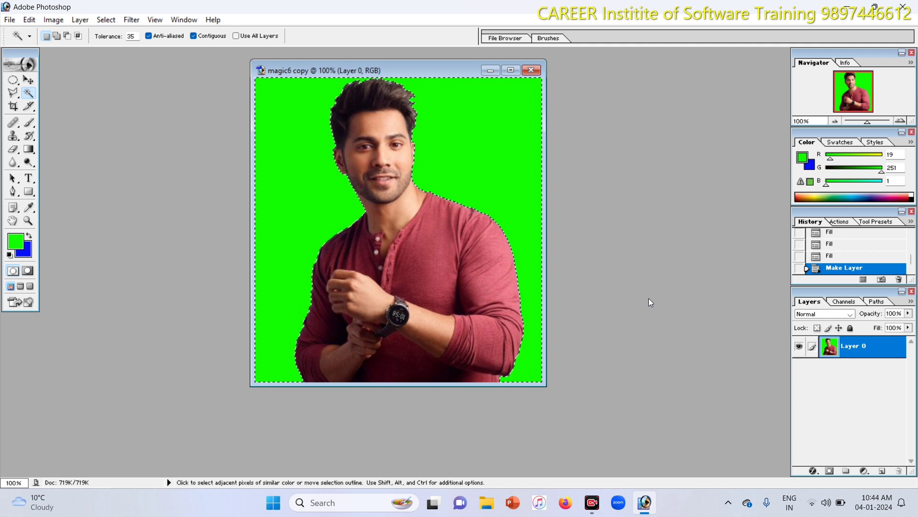
pyautogui.press('Delete')
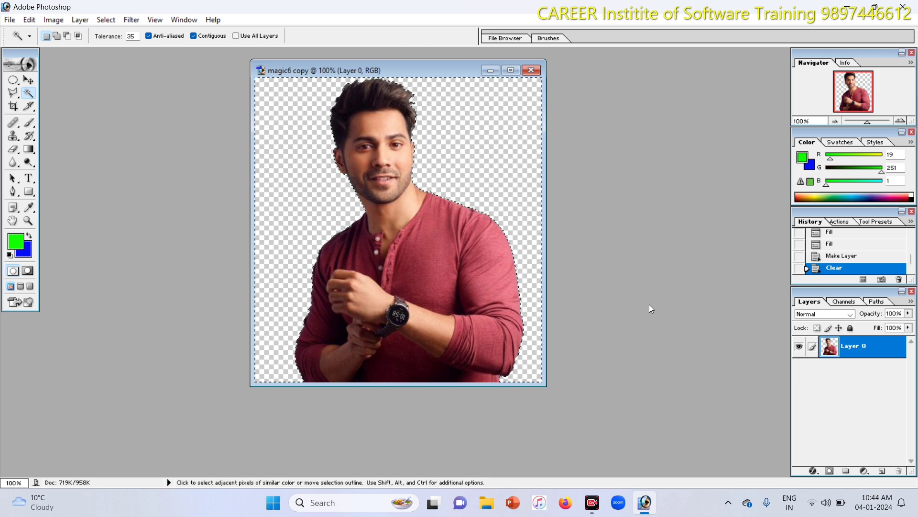
pyautogui.hotkey('ctrl', 'd')
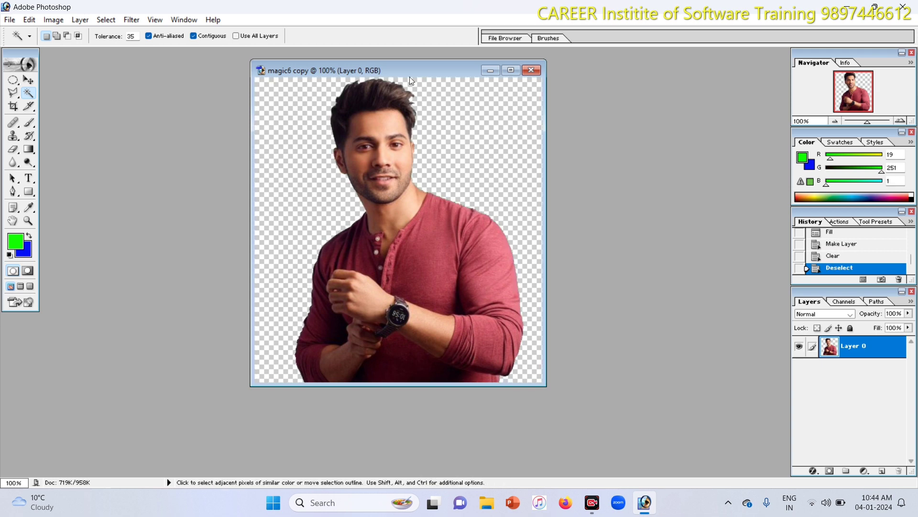
# Step: Shift the cut-out man slightly left and down within the canvas using the Move tool
pyautogui.moveTo(415, 71); pyautogui.dragTo(256, 80)
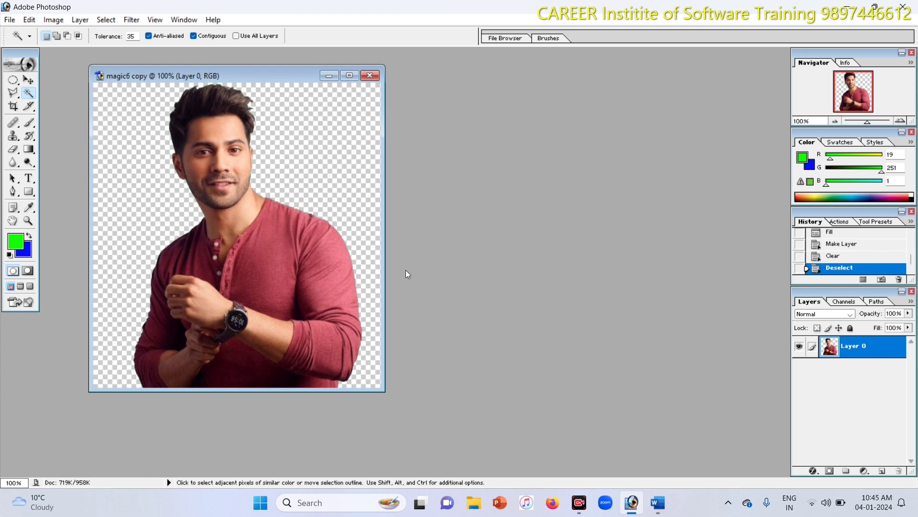
pyautogui.click(30, 84)
pyautogui.moveTo(340, 294); pyautogui.dragTo(295, 286)
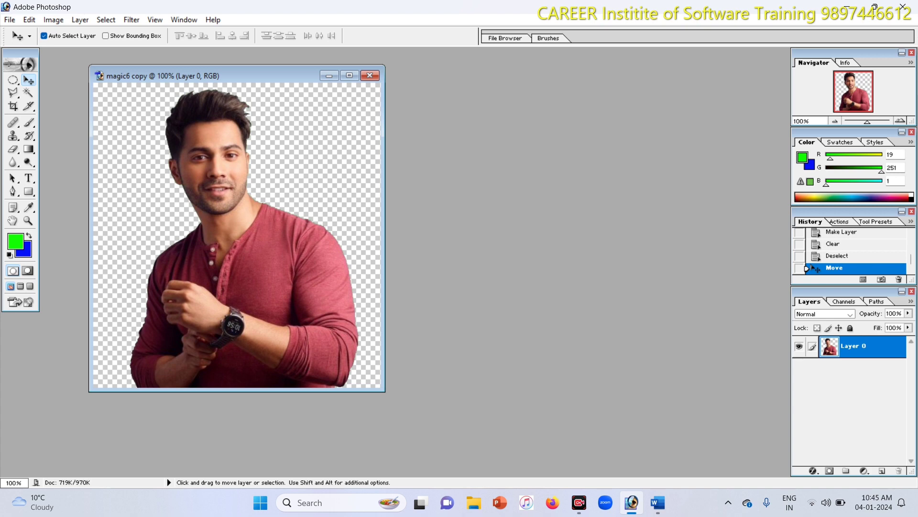
# Step: Save the cut-out for web as a transparent PNG-24 named varun1 in the photo folder
pyautogui.click(8, 22)
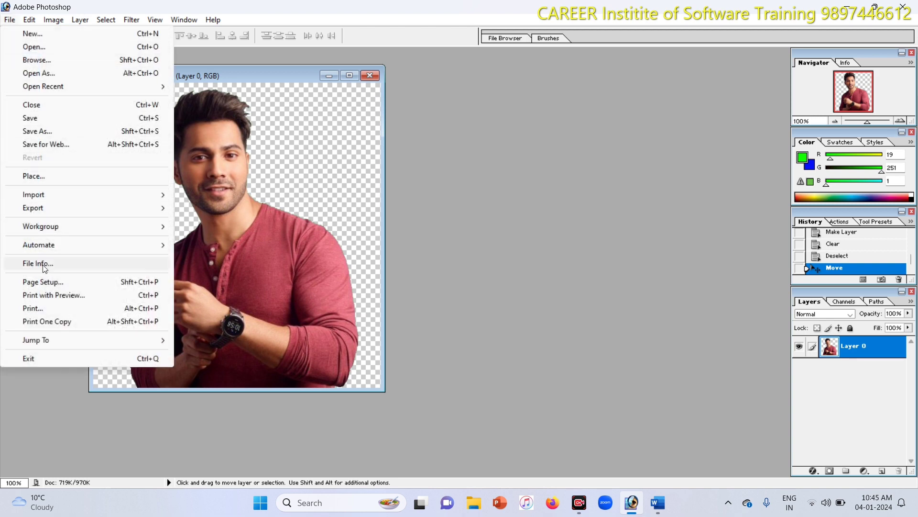
pyautogui.click(79, 150)
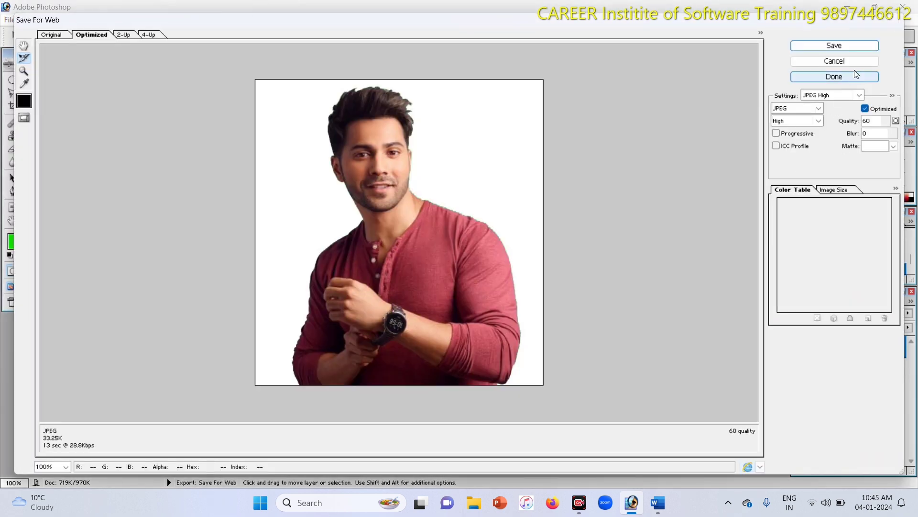
pyautogui.click(859, 96)
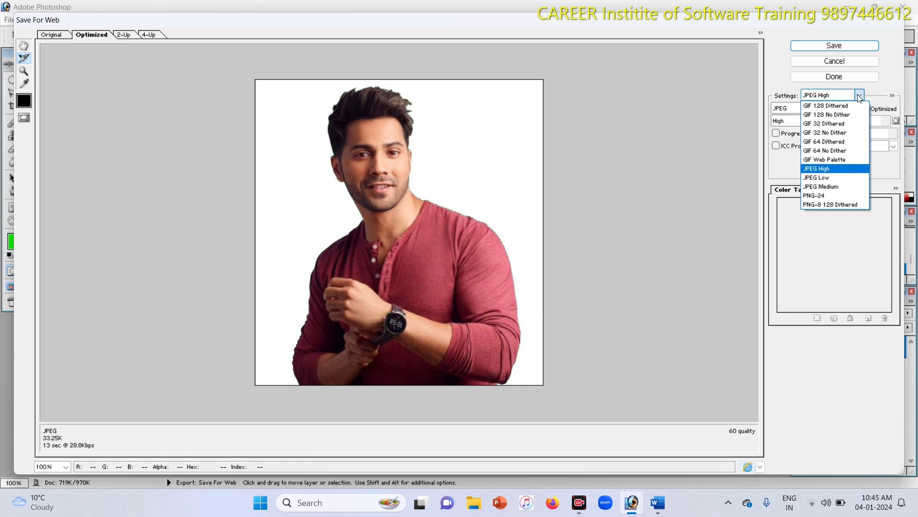
pyautogui.click(823, 196)
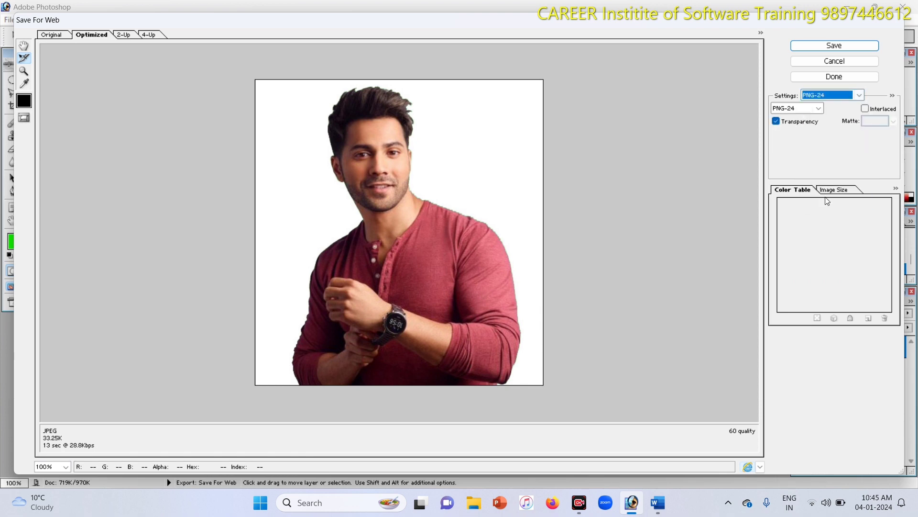
pyautogui.click(860, 46)
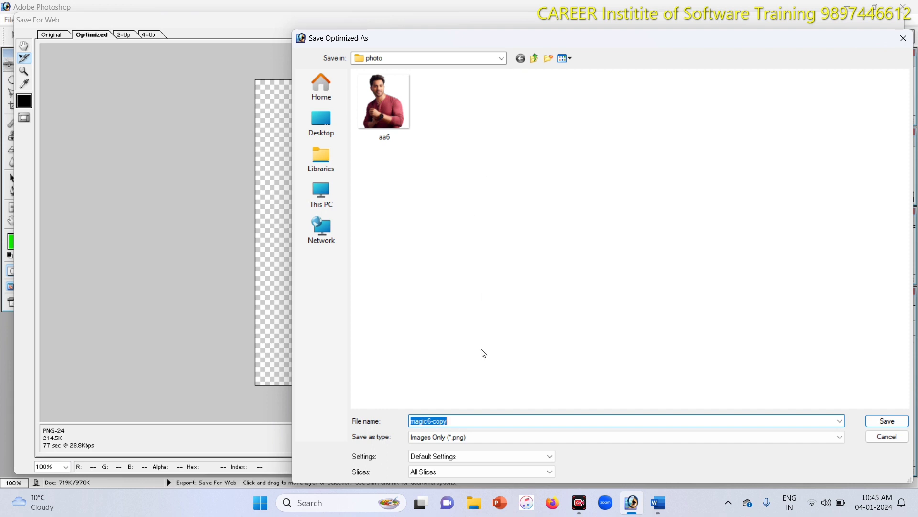
pyautogui.write('varun1')
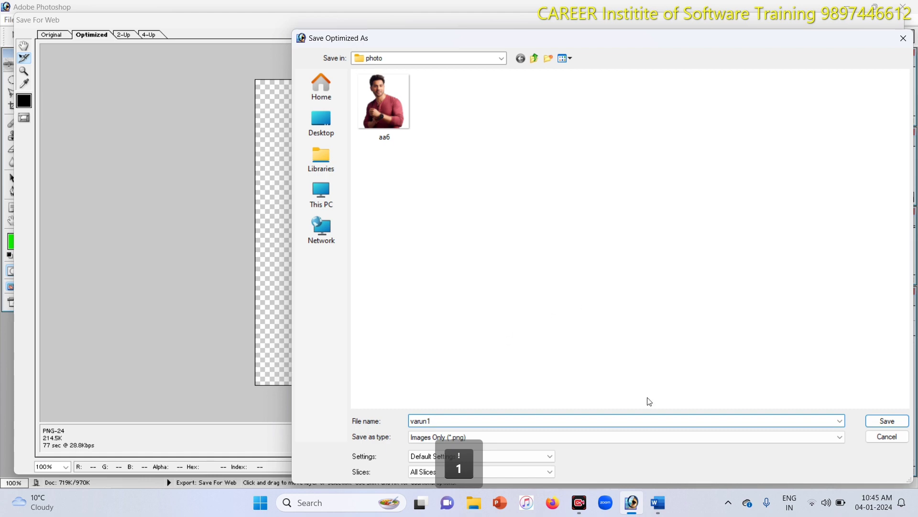
pyautogui.click(889, 421)
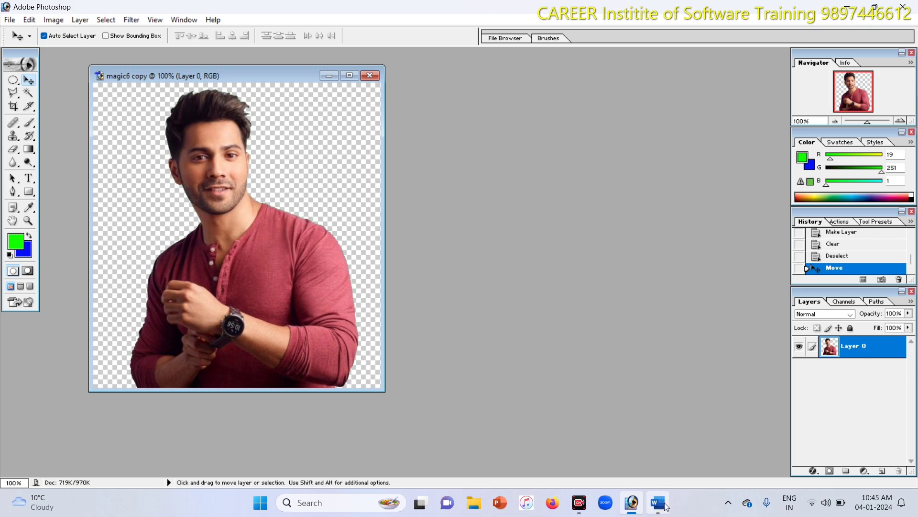
# Step: Switch to Word to look at how text wraps around the cut-out man in career3, and return to Photoshop
pyautogui.click(665, 505)
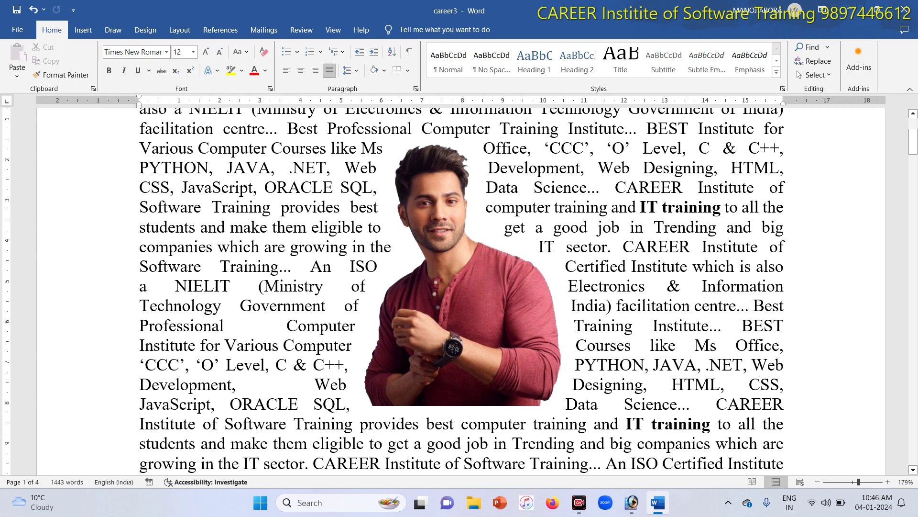
pyautogui.click(631, 502)
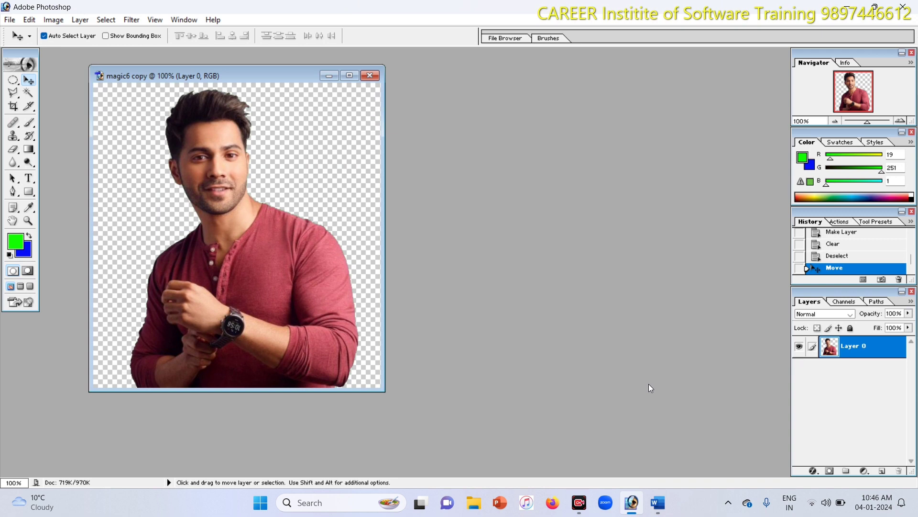